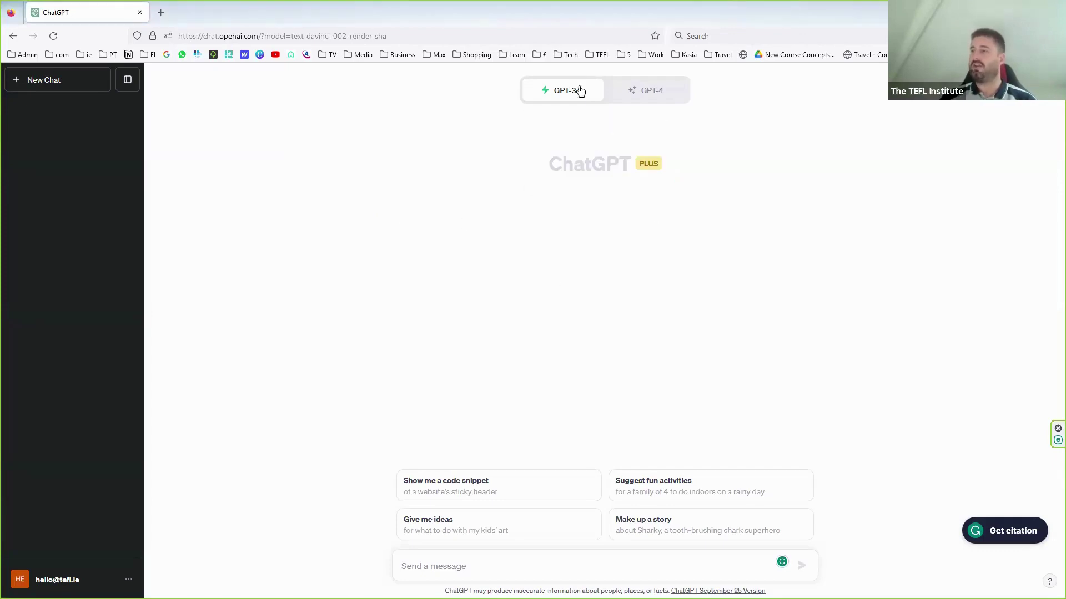
Toggle the empty chat between GPT-4 and GPT-3.5, previewing GPT-4's Default, Browse with Bing and Plugins modes.
left_click(666, 95)
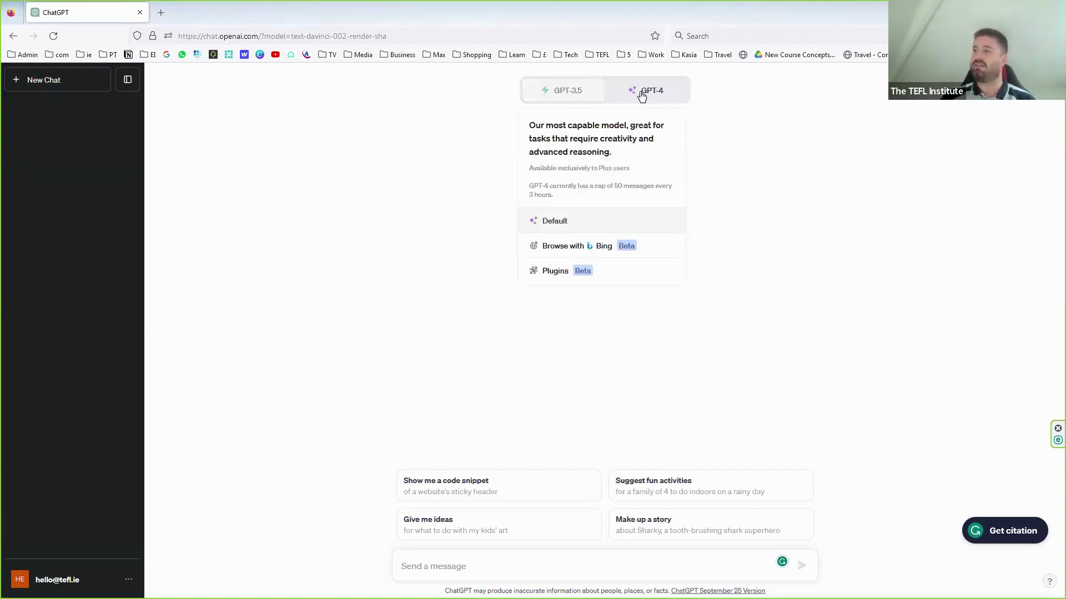
left_click(645, 92)
mouse_move(654, 95)
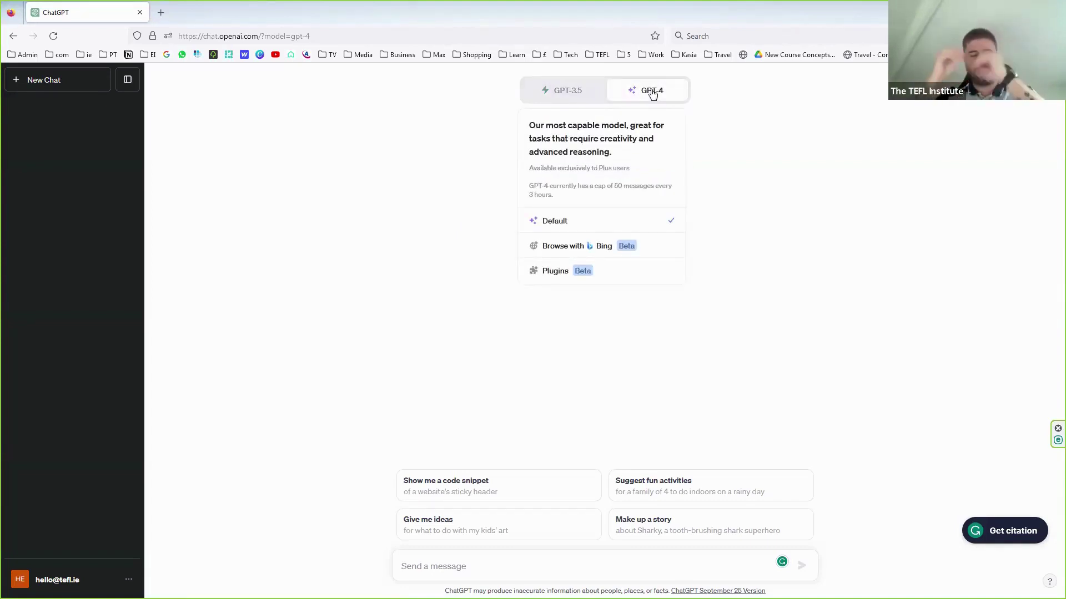
left_click(594, 90)
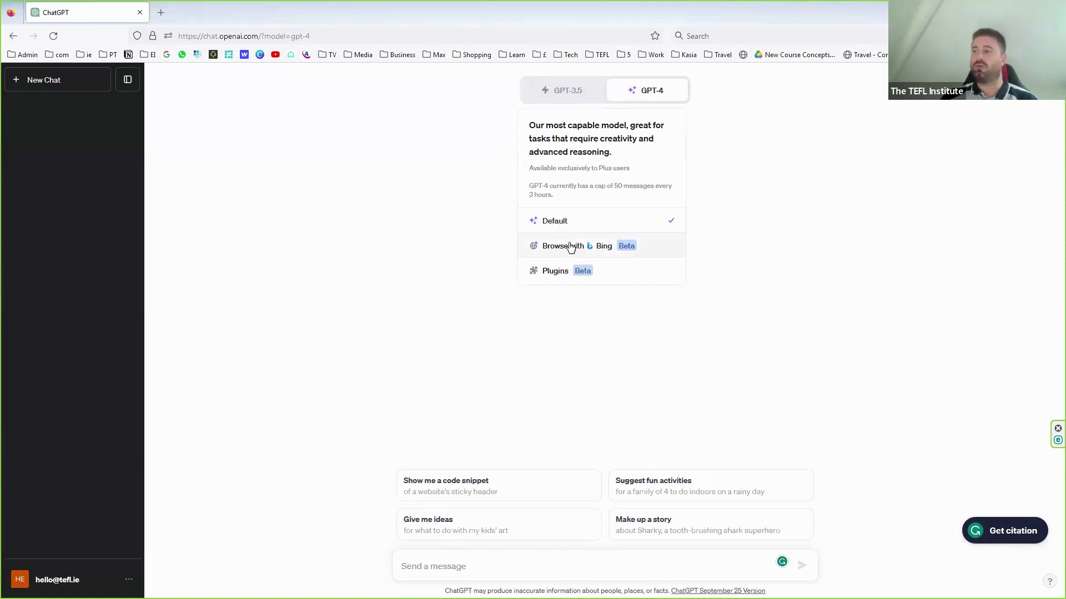
Enable GPT-4's Plugins mode and open the plugin store.
left_click(554, 271)
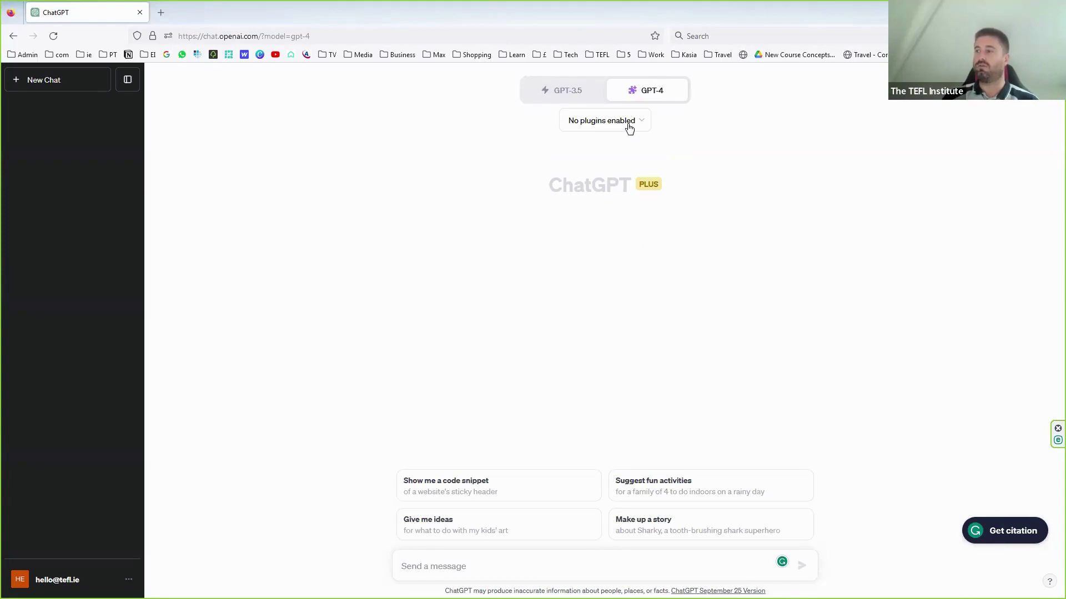
left_click(629, 126)
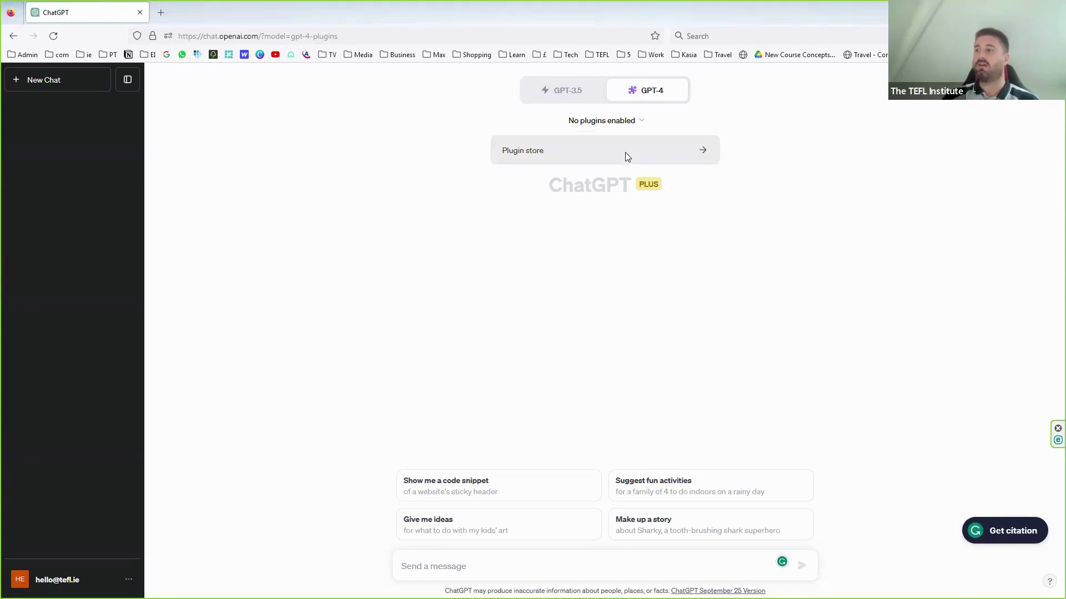
left_click(625, 155)
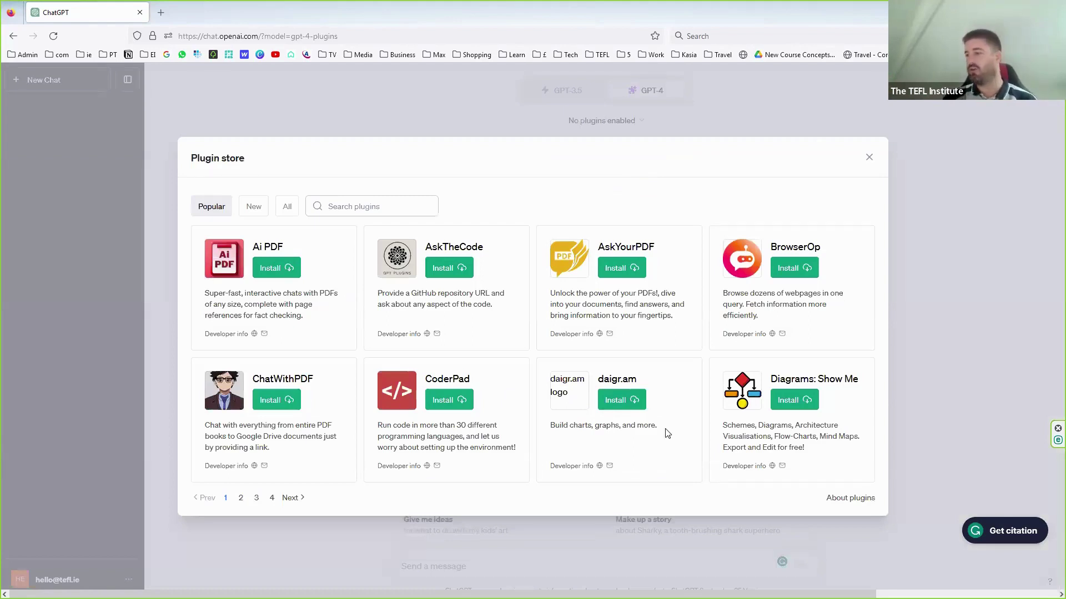
Browse page 3 and the All plugins list, then close the store and return to GPT-3.5.
left_click(256, 497)
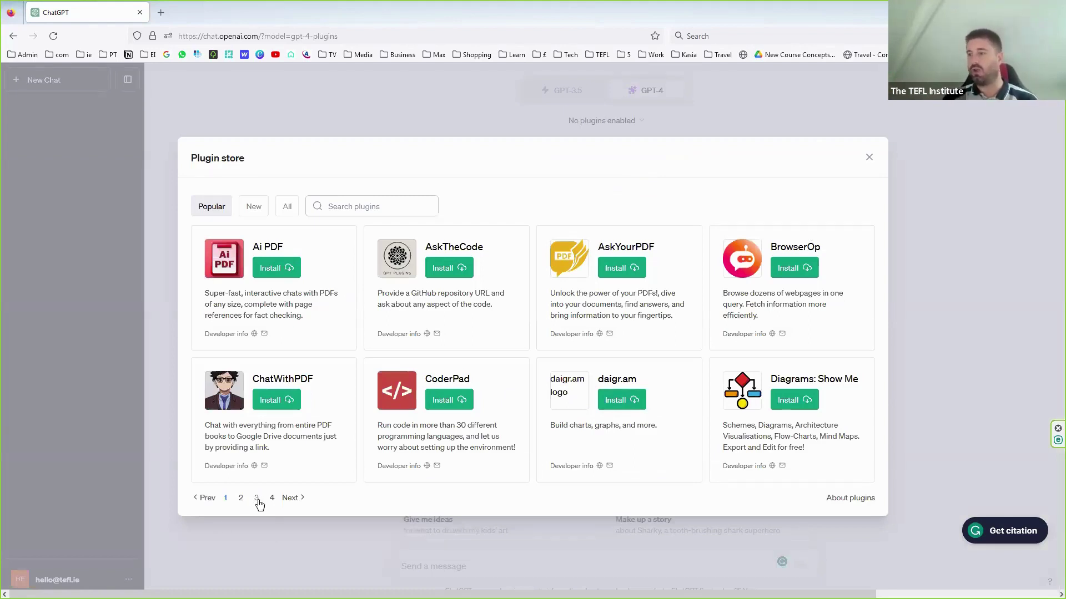
left_click(288, 205)
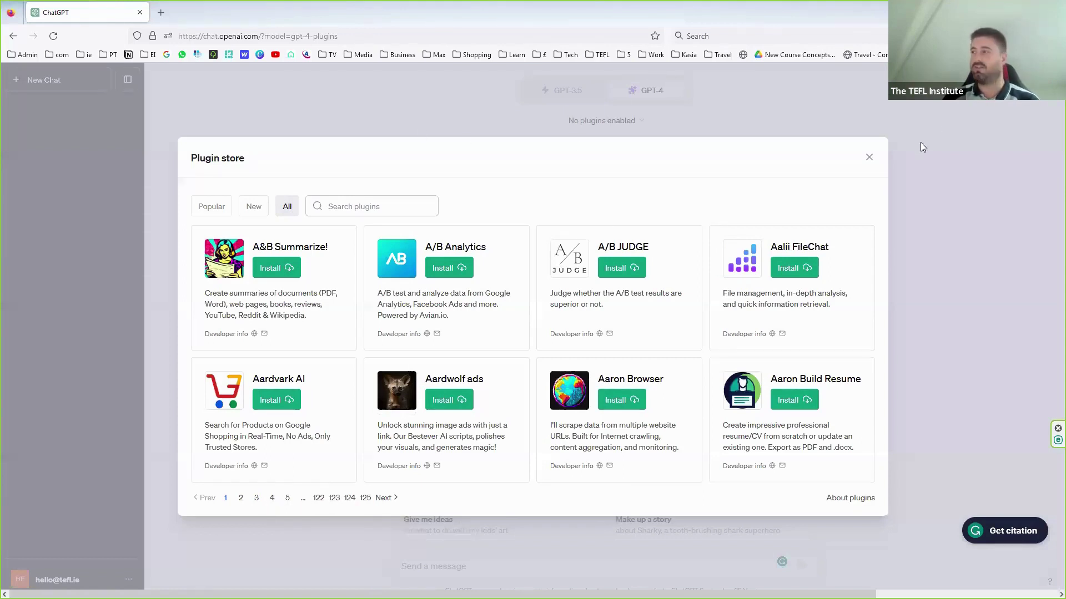
left_click(869, 158)
left_click(588, 99)
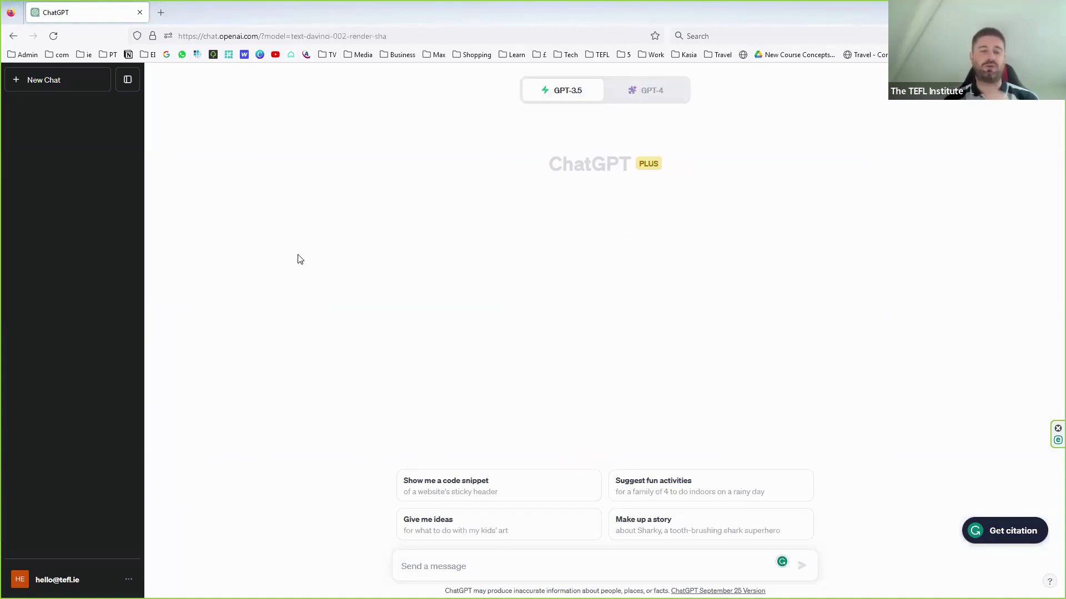
Send 'hello, how are you?' to ChatGPT in the GPT-3.5 chat.
left_click(536, 567)
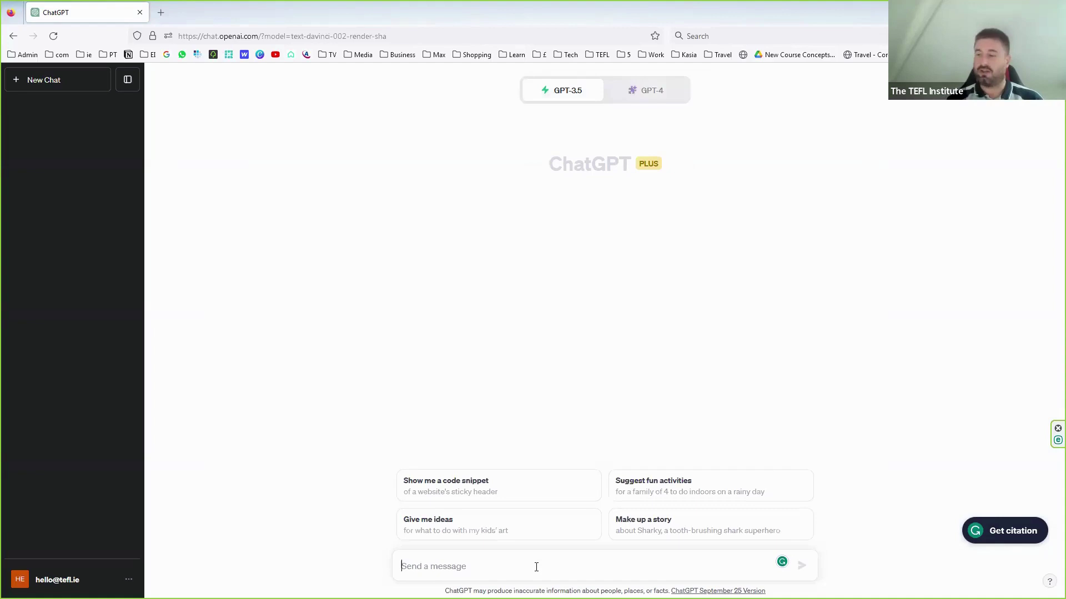
type("hello")
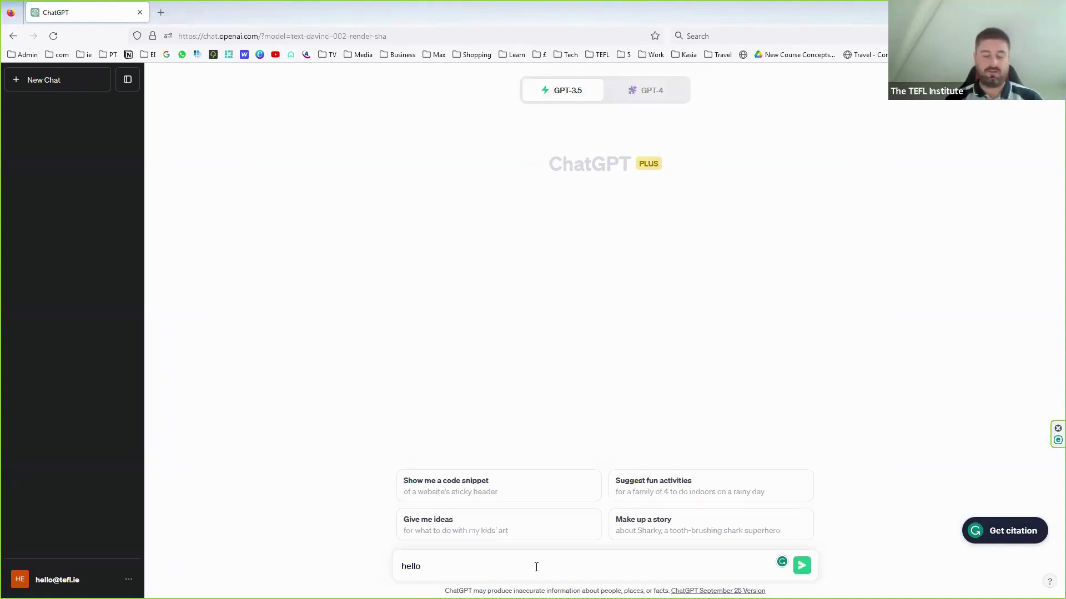
type(", how are you?")
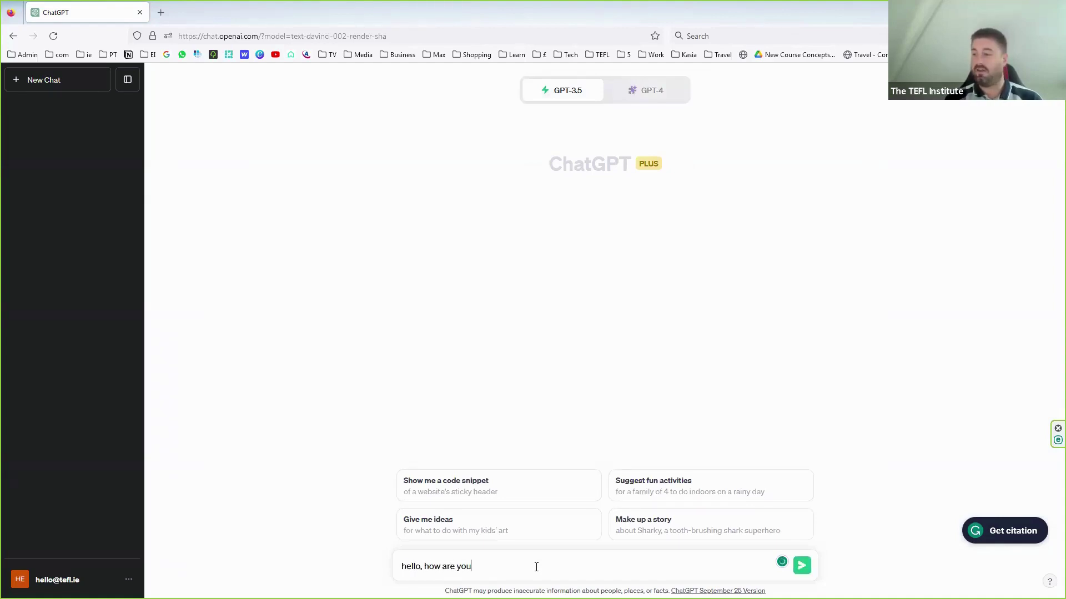
key("Return")
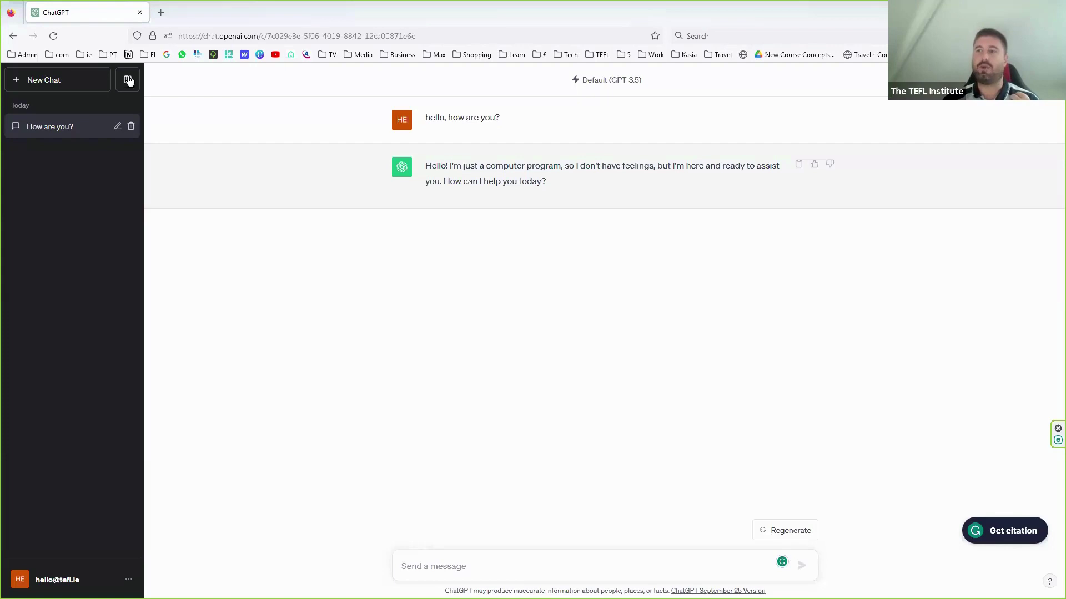
In a new chat, send the pasted request for a class-cancellation email.
left_click(70, 81)
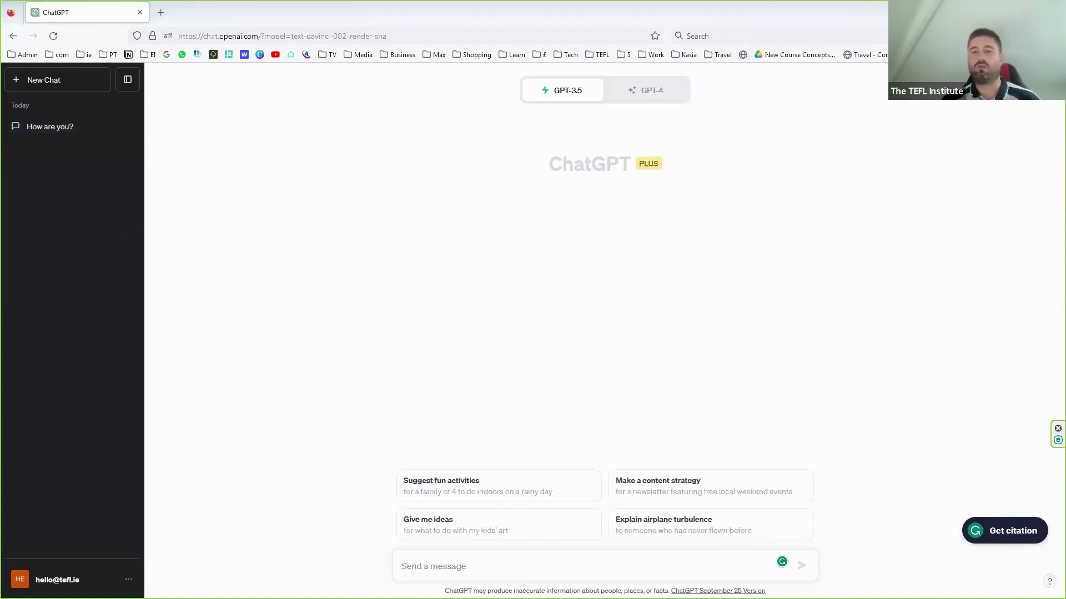
left_click(568, 564)
type("Write an email to my class telling them the lesson is cancelled and we will reschedule it.")
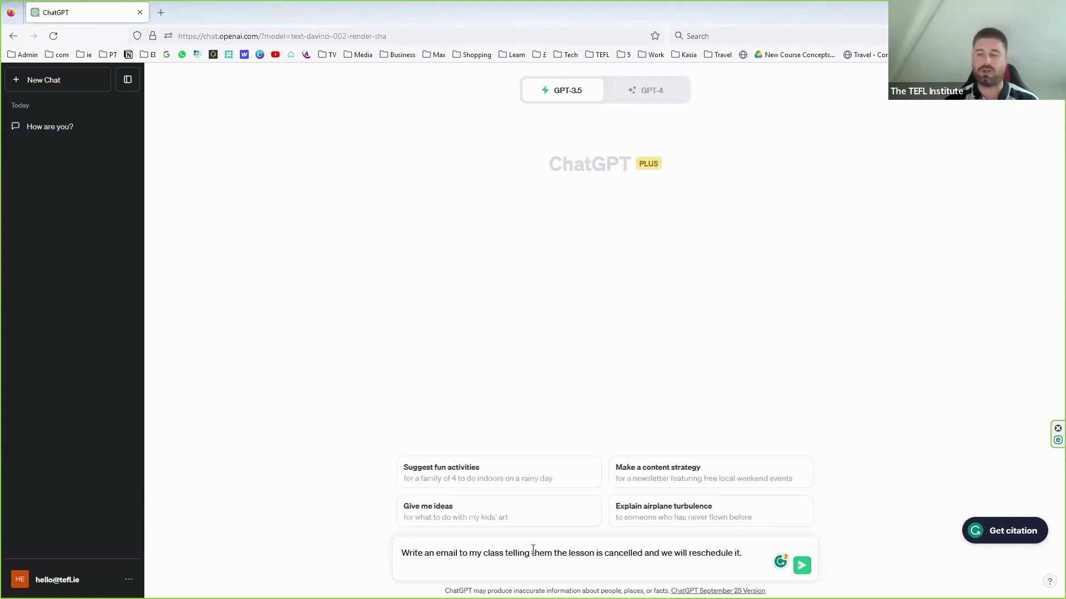
key("Return")
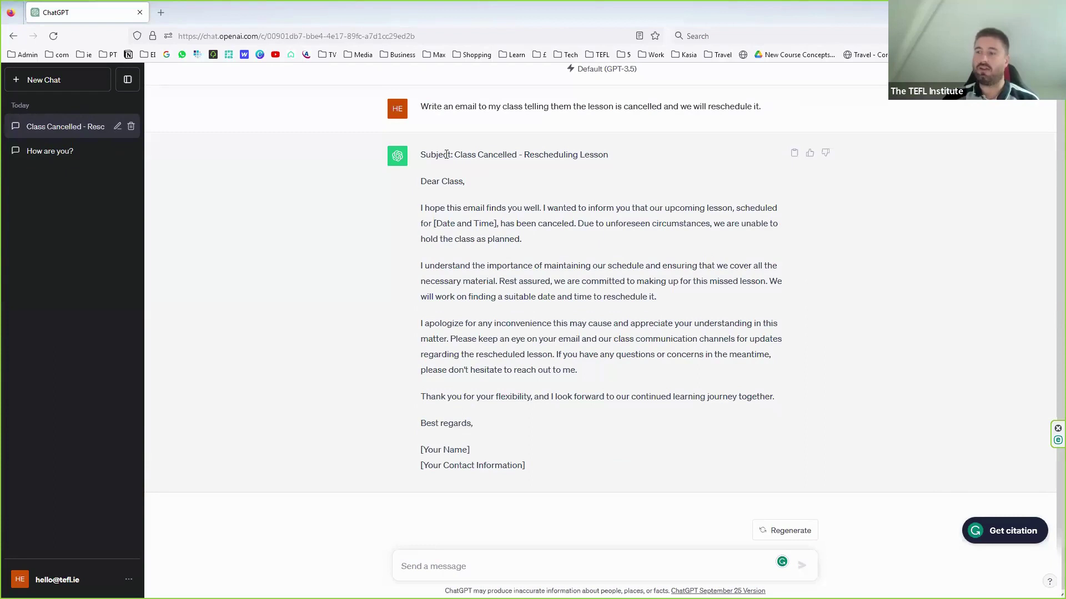
Review the generated cancellation email, then start another new chat.
left_click_drag(454, 154, 573, 483)
left_click(346, 387)
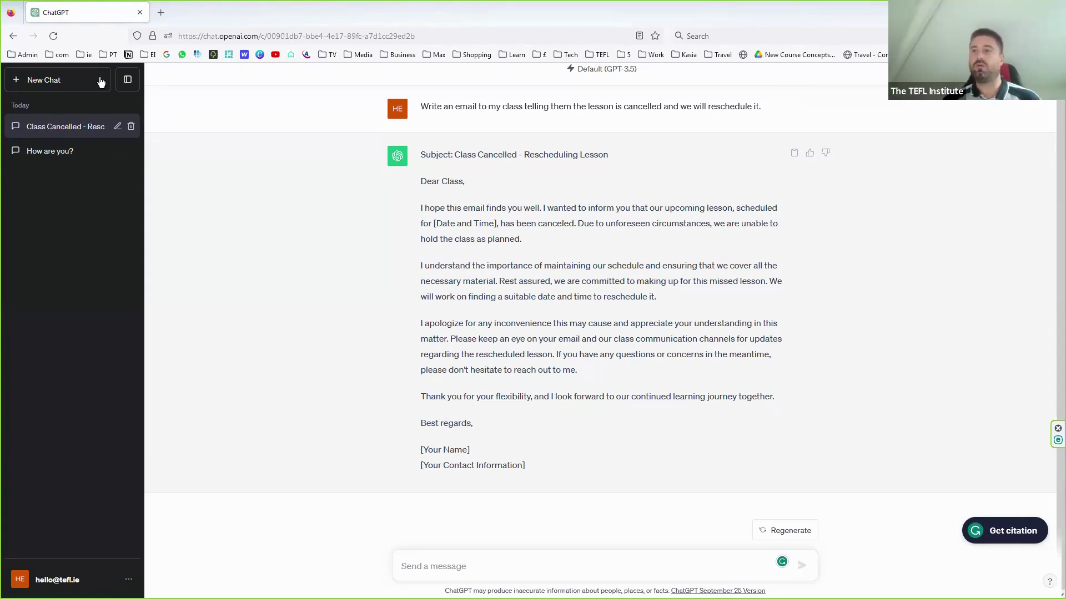
left_click(72, 83)
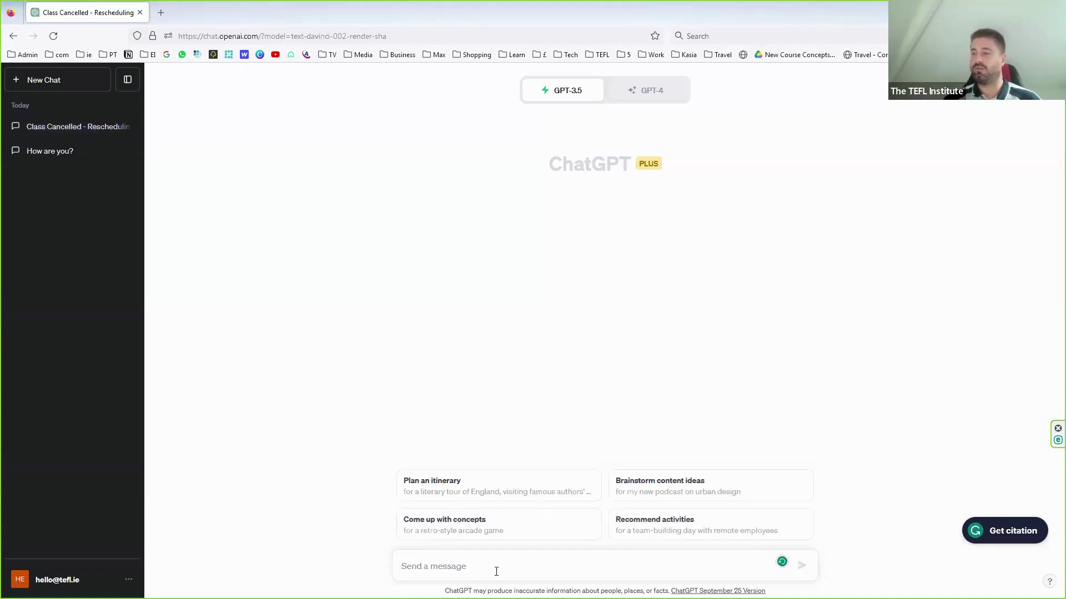
Paste the detailed A2 cancellation-email prompt and correct 'they lesson' to 'the lesson'.
type("Write an email to my online English class letting them know the lesson on Tuesday is unfortunately cancelled. Please apologise, and say that they lesson will be rescheduled and as soon as we fix a time, we will let them know. The class has an A2 pre-intermediate level of English, and they are between 8 and 10 years old. Make sure that the language in the email is understandable to learners of this age group and English language level. The email should be no longer than 100 words.")
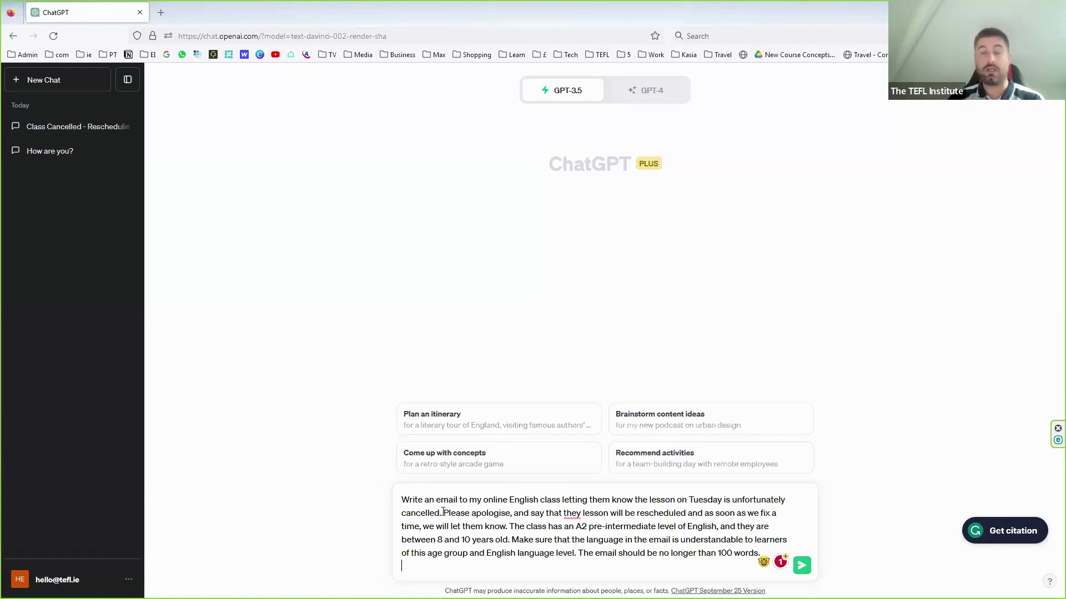
left_click(577, 514)
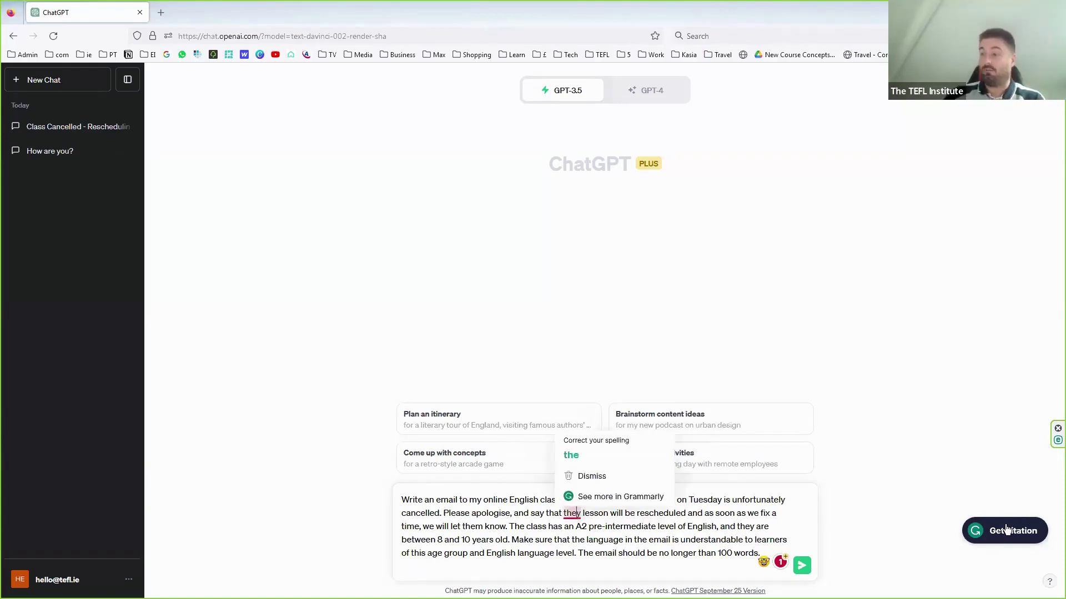
key("BackSpace")
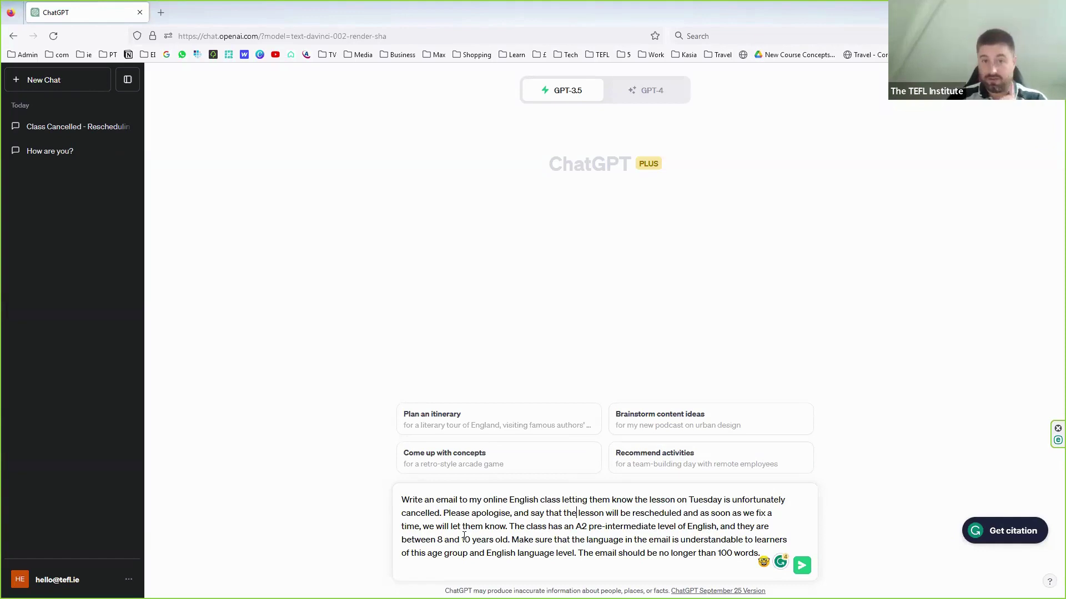
Highlight the understandable-language requirement and the ages 8–10, A2 level phrase in the prompt.
left_click_drag(511, 540, 604, 541)
left_click(613, 541)
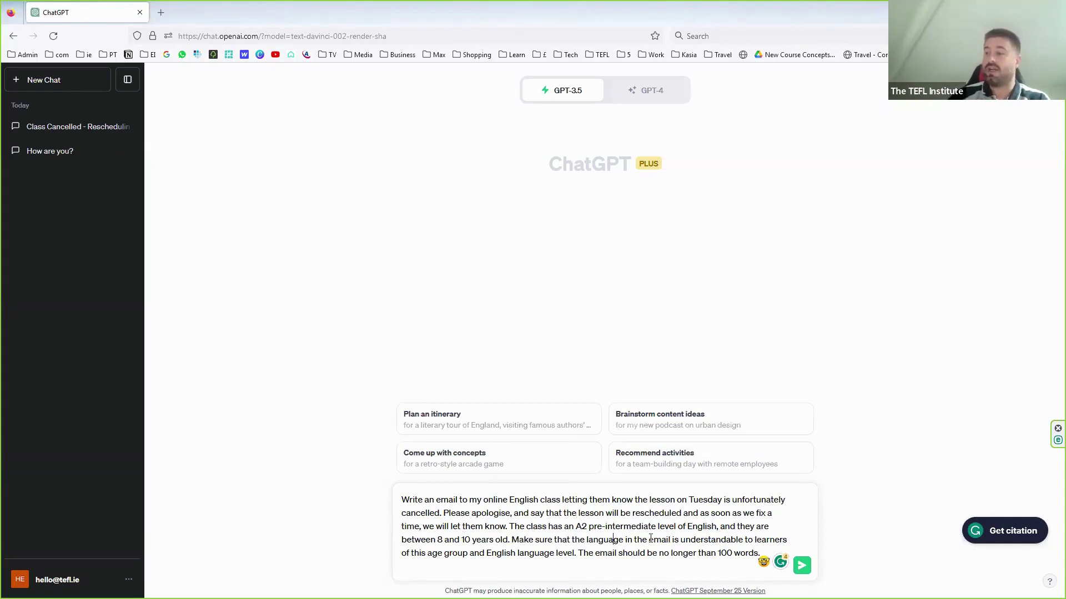
left_click_drag(409, 554, 573, 555)
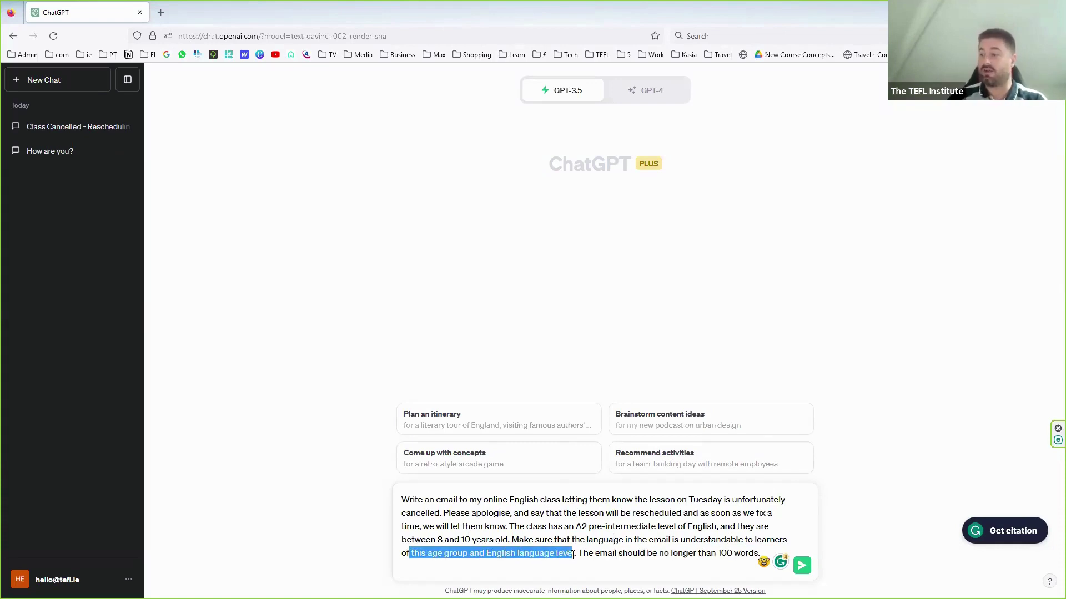
left_click(591, 556)
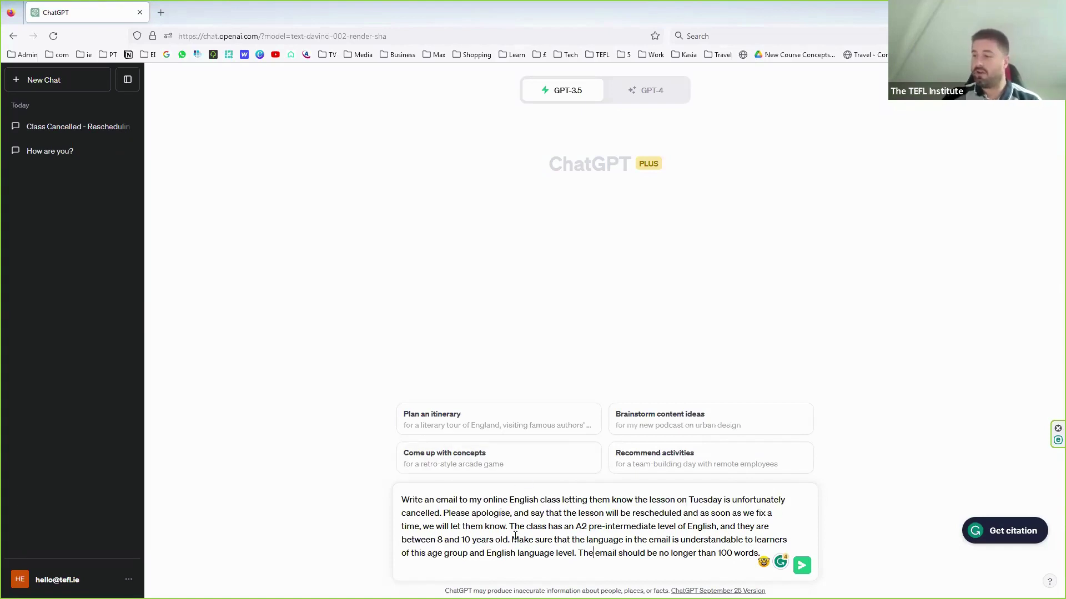
left_click_drag(513, 538, 578, 551)
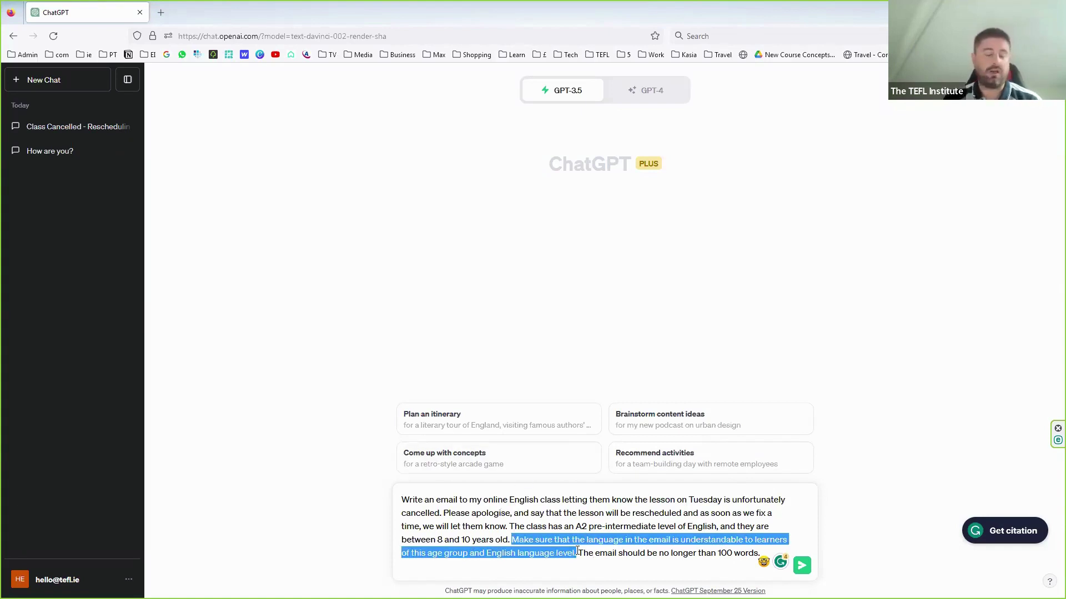
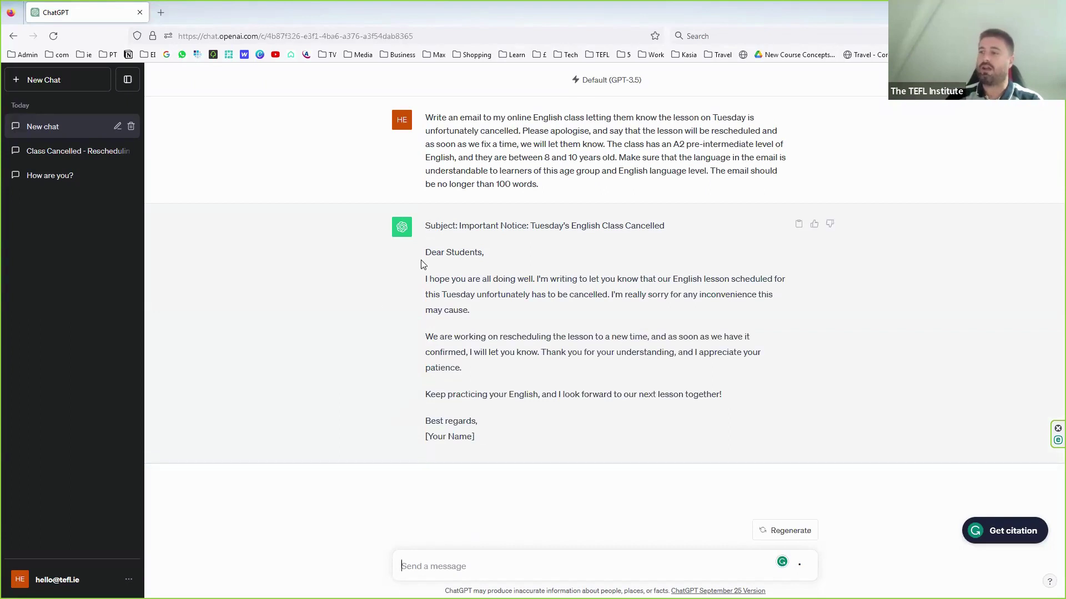
left_click(32, 158)
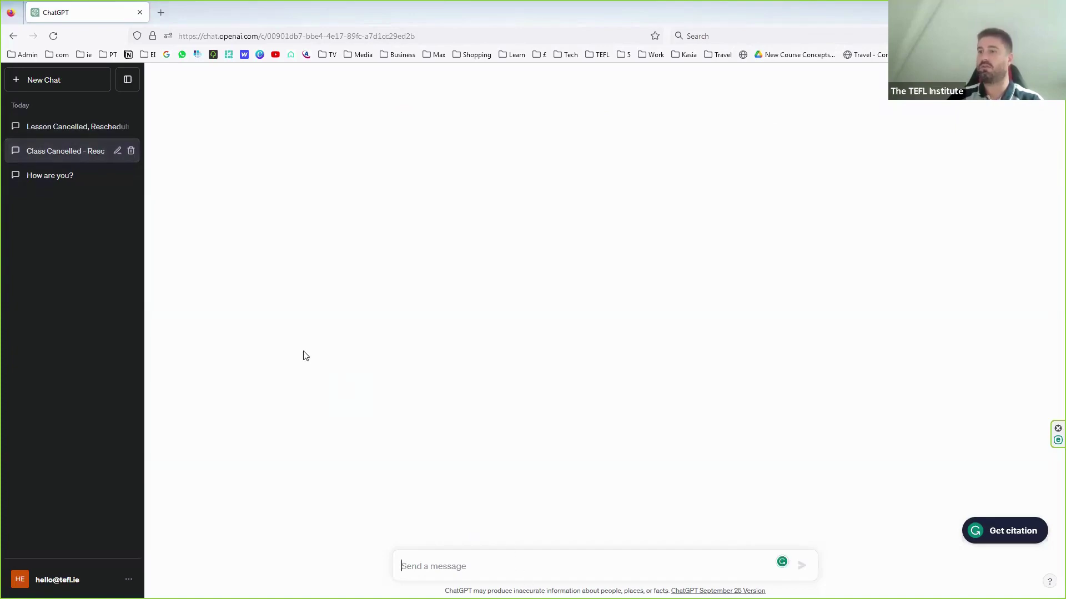
left_click(76, 138)
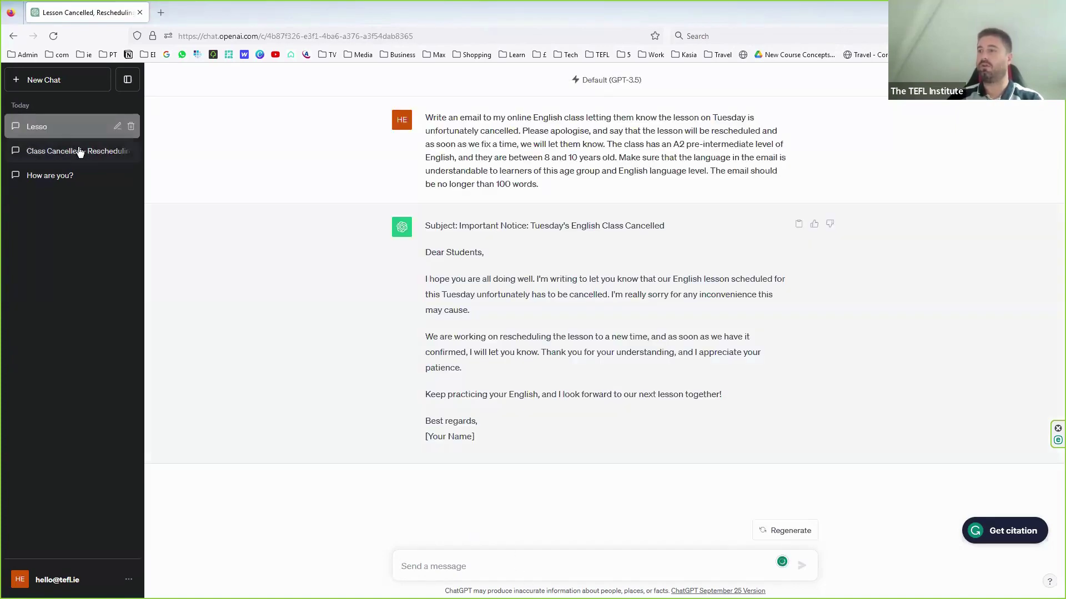
left_click(76, 148)
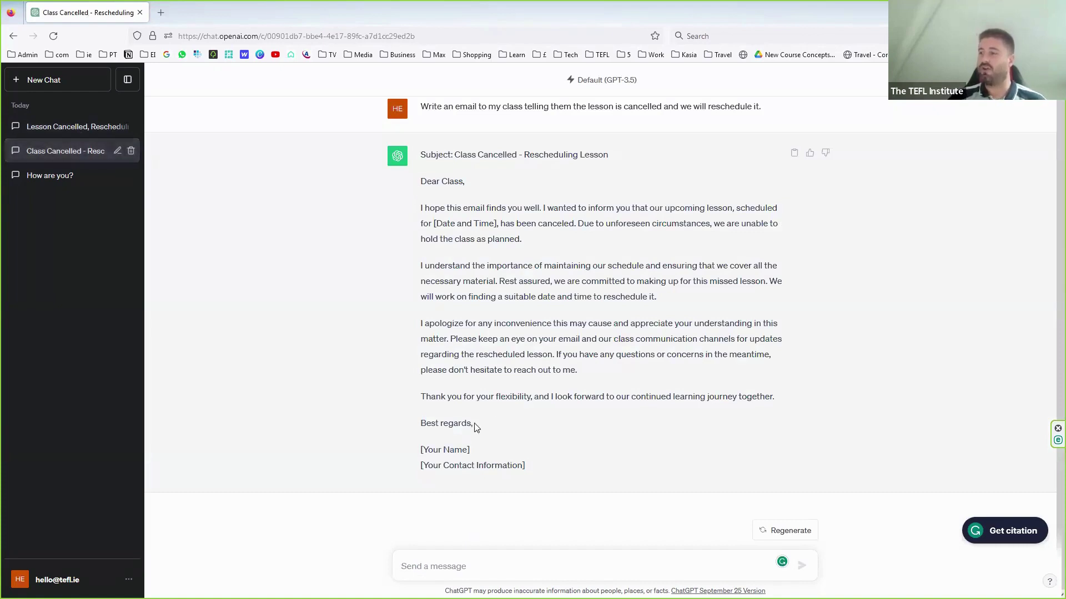
left_click_drag(473, 424, 420, 154)
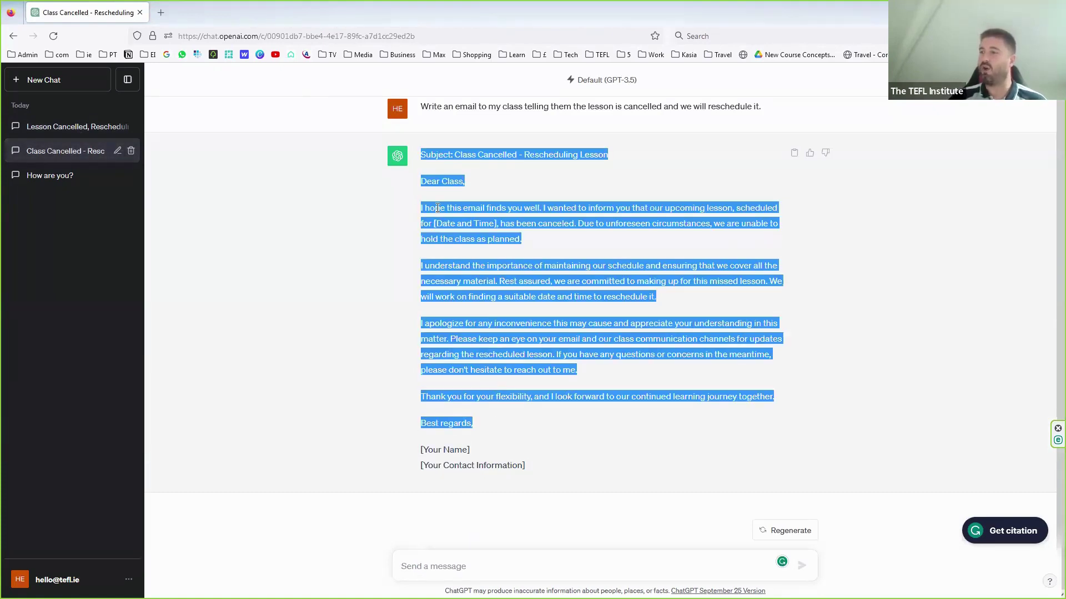
left_click_drag(435, 208, 543, 208)
left_click(269, 334)
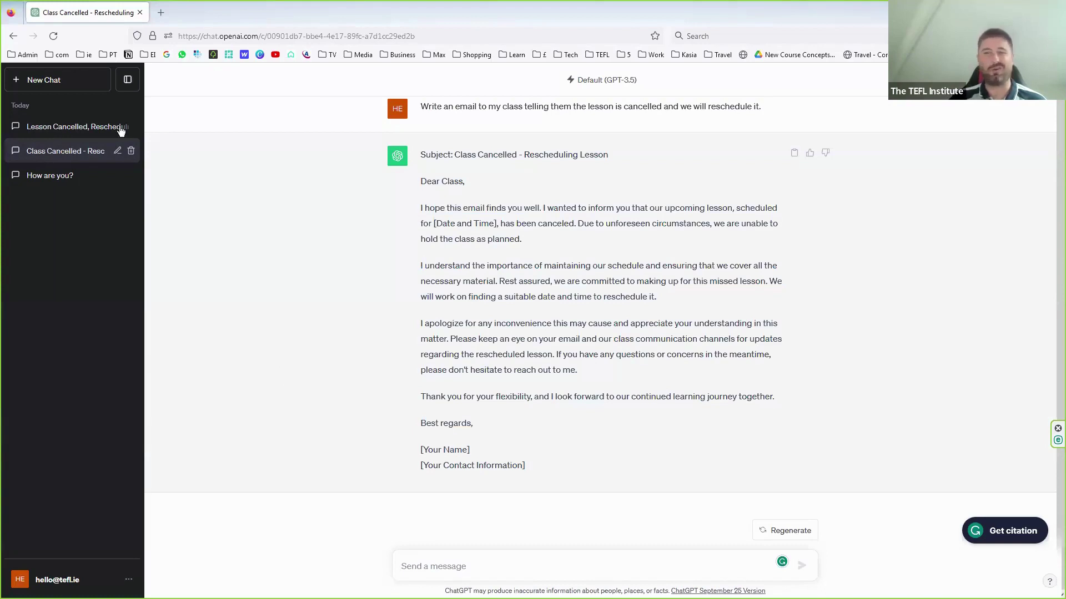
left_click(62, 127)
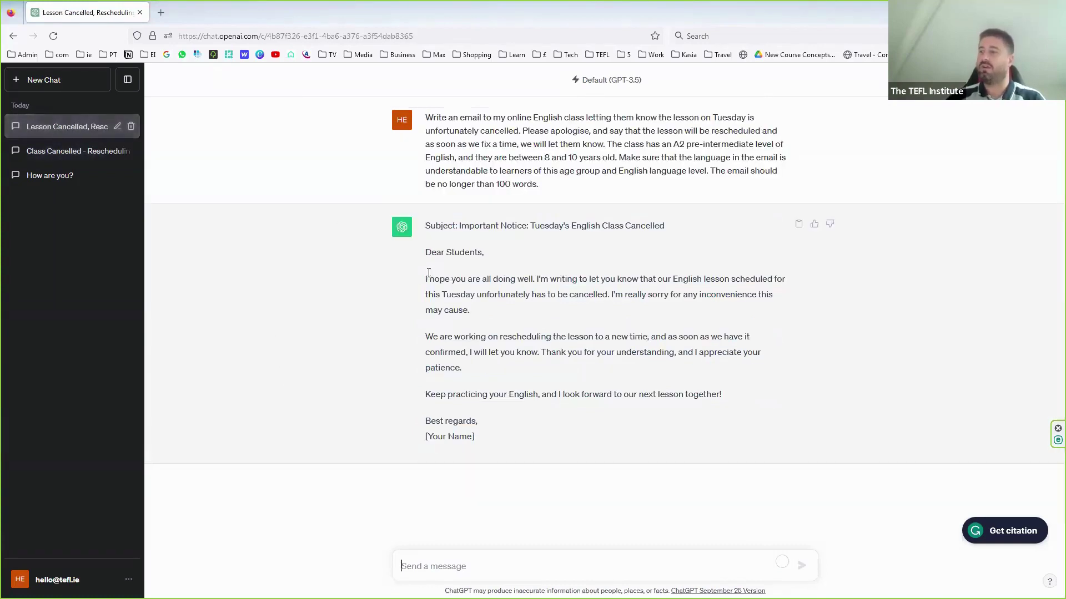
left_click_drag(429, 272, 549, 288)
left_click(555, 286)
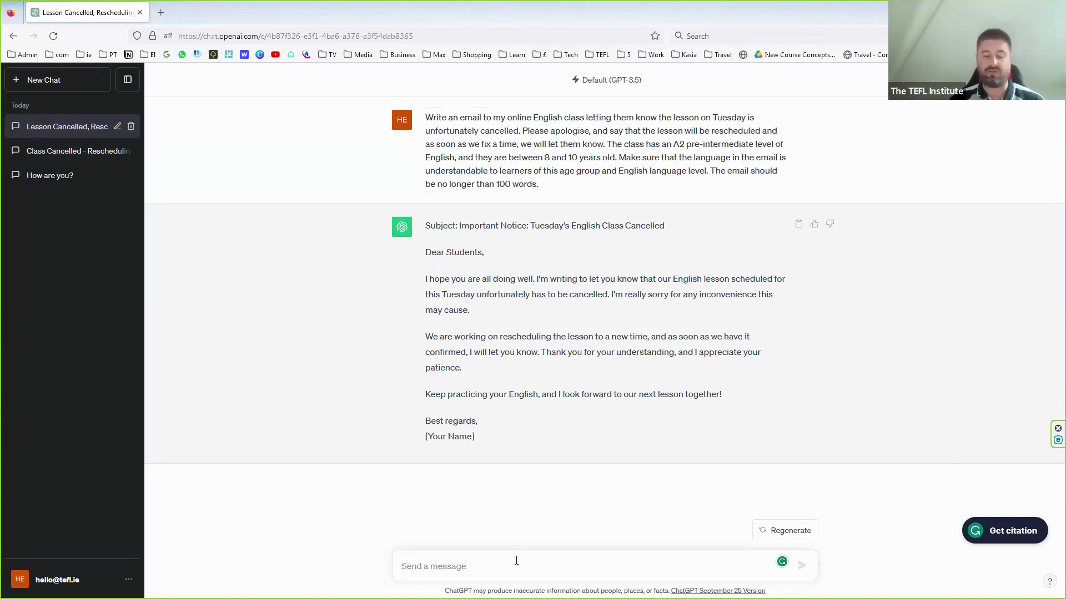
Ask for 'less formal language' and check the casual 'Oops! No English Class on Tuesday' rewrite.
type("use less")
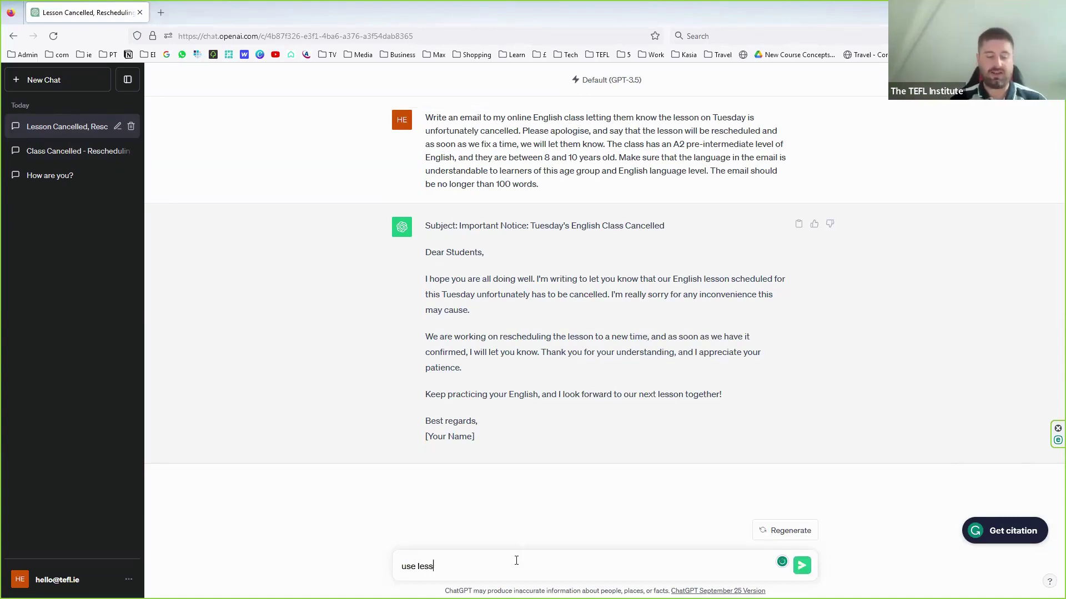
type(" formal language")
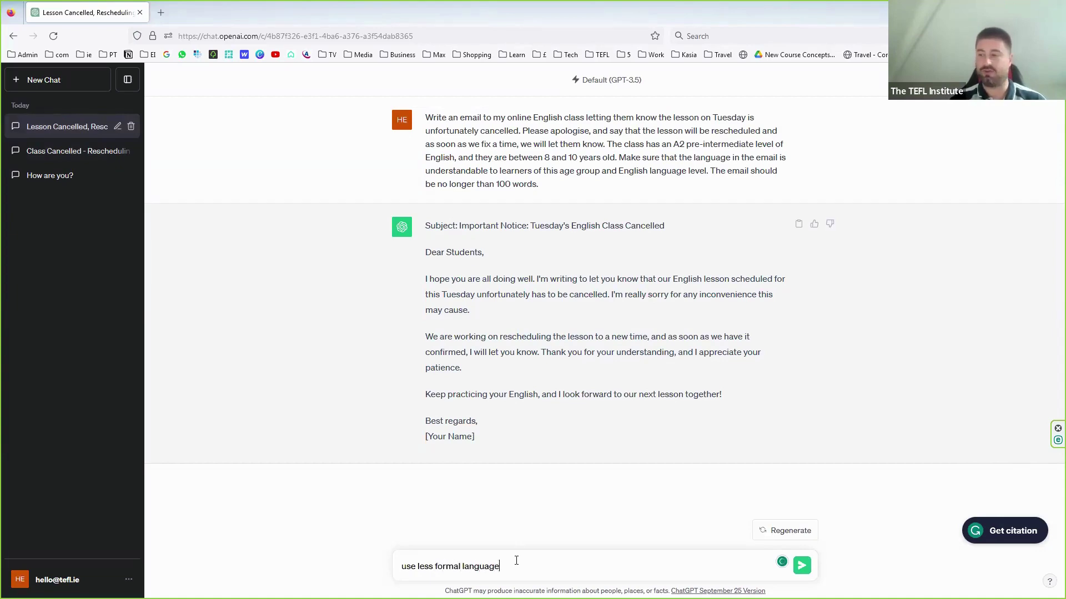
key("Return")
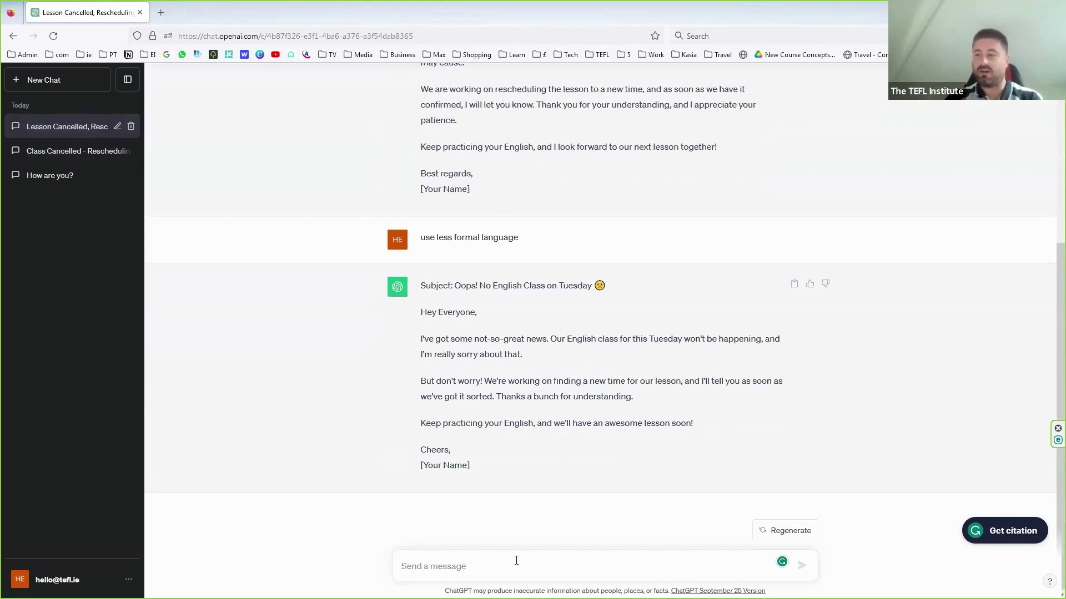
left_click_drag(474, 338, 733, 356)
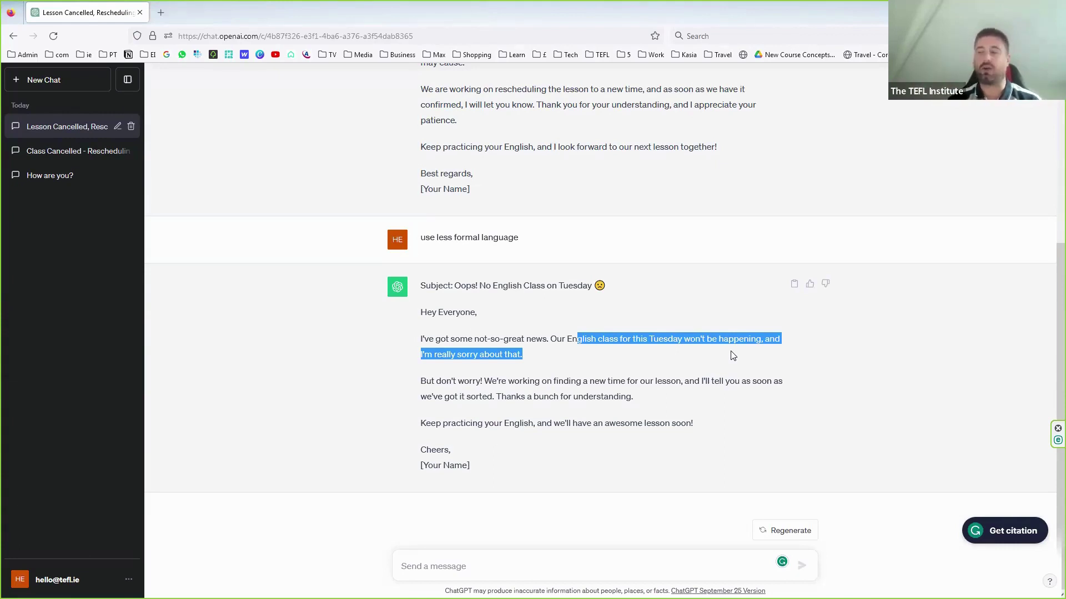
left_click(584, 421)
scroll(584, 421, "up", 4)
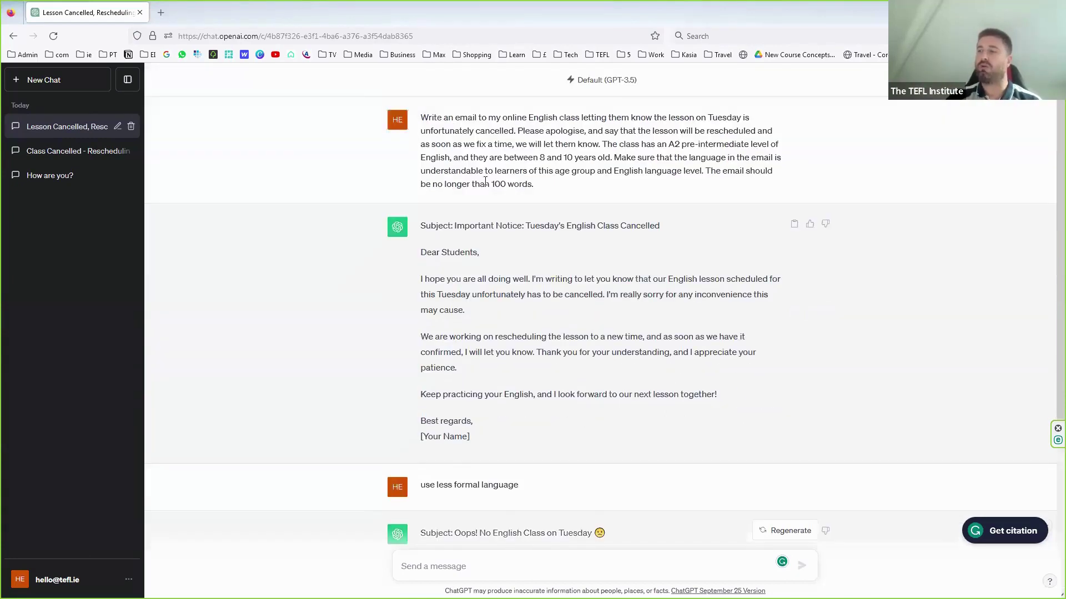
triple_click(505, 140)
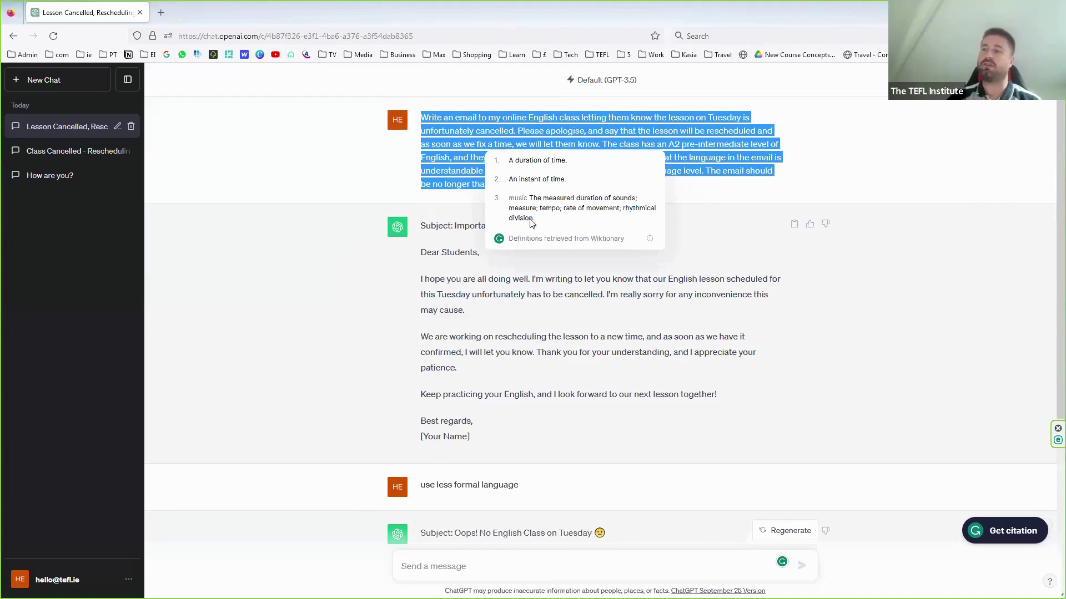
left_click(267, 167)
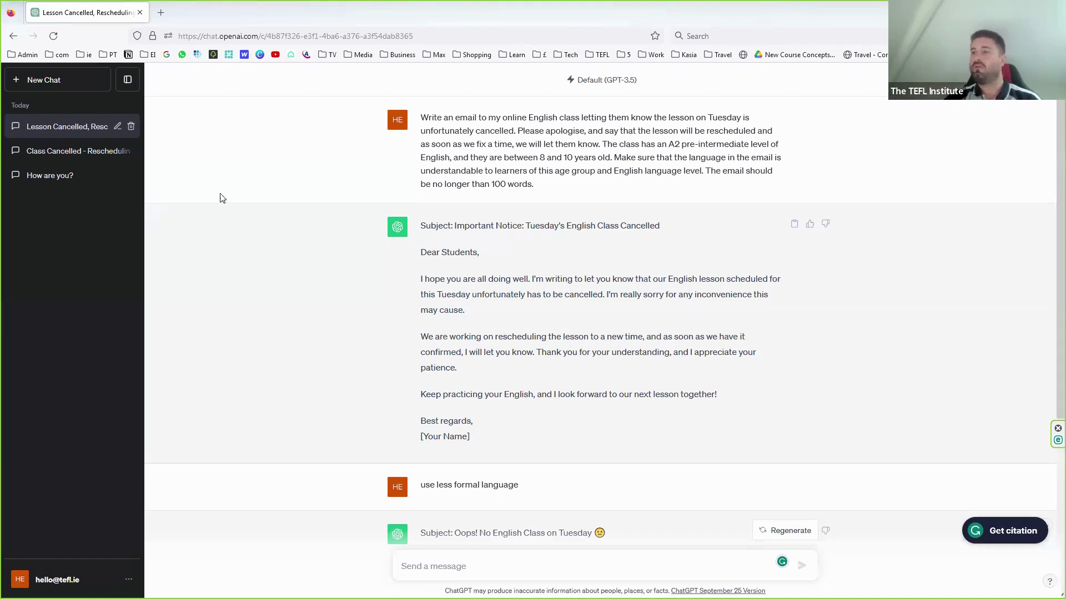
Open a new, empty GPT-3.5 chat from the sidebar.
left_click(63, 86)
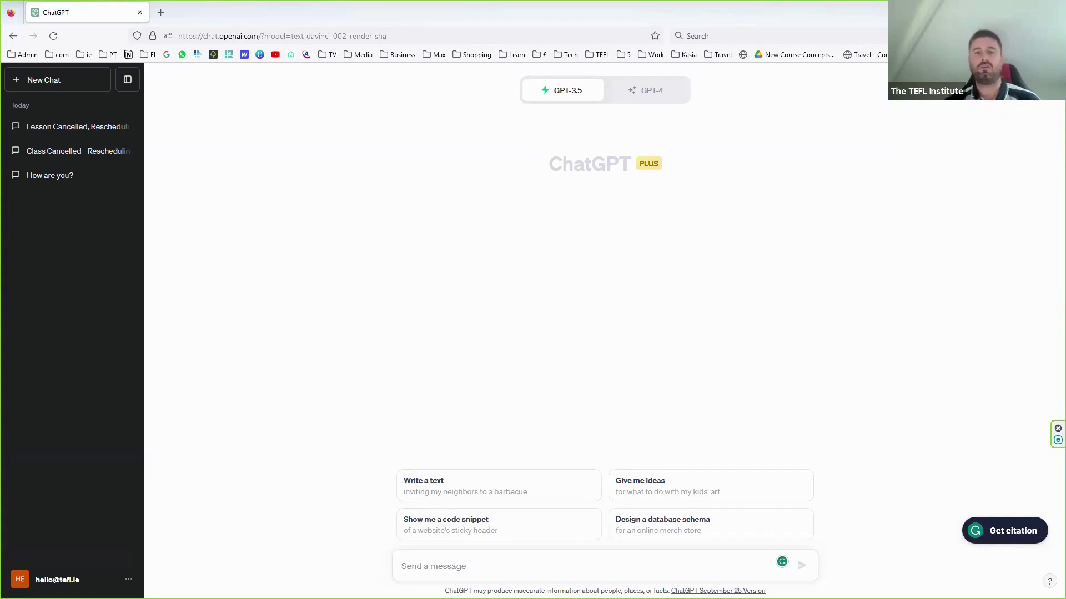
Paste the ESL learner contract prompt (10 hours, €25 per lesson) into the message box unsent.
left_click(499, 558)
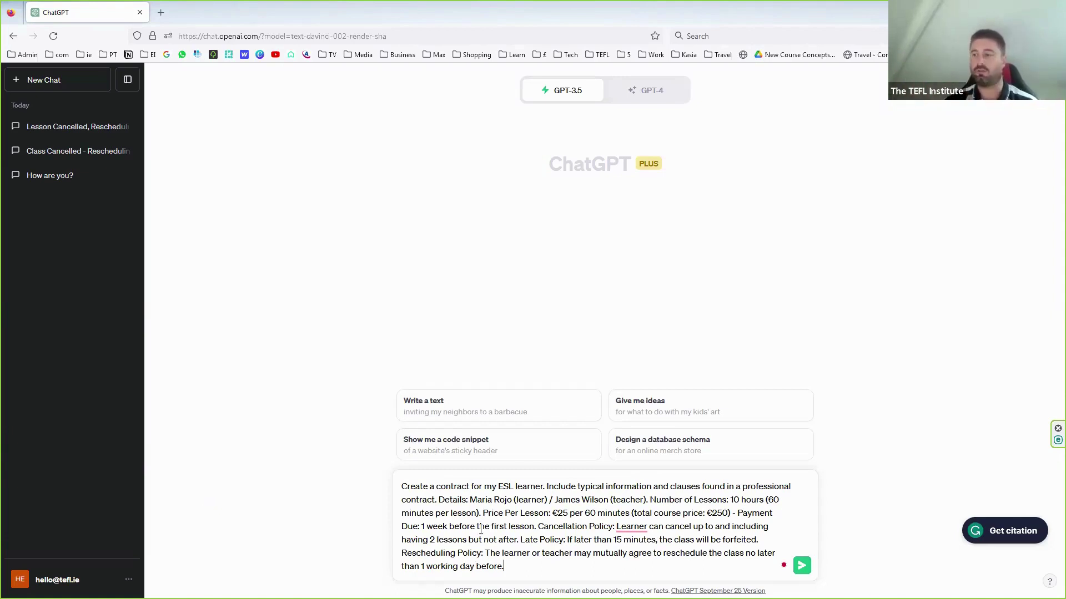
left_click_drag(435, 487, 542, 487)
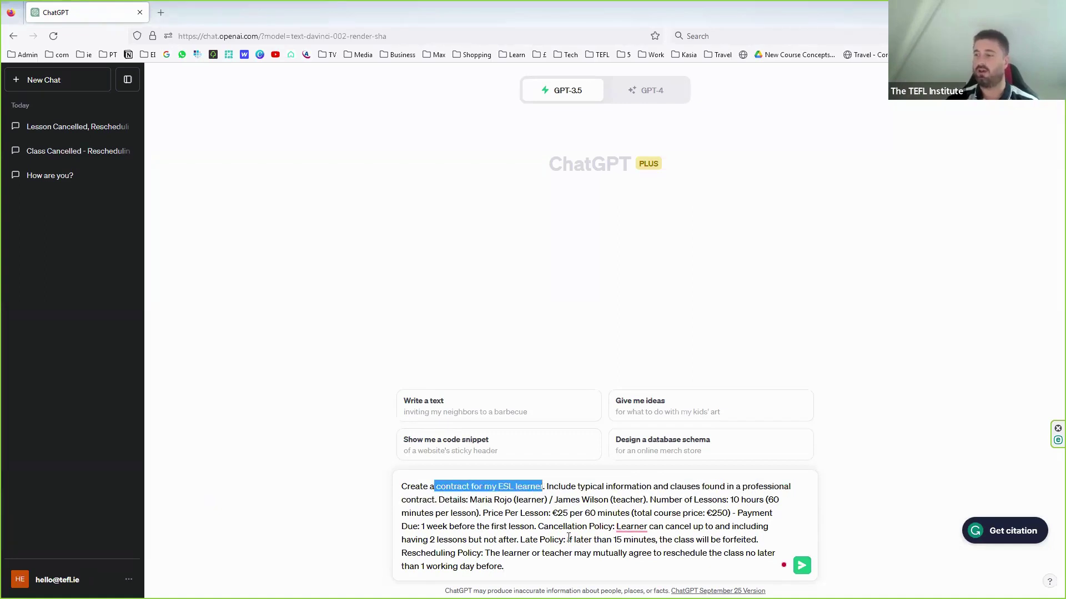
left_click(569, 492)
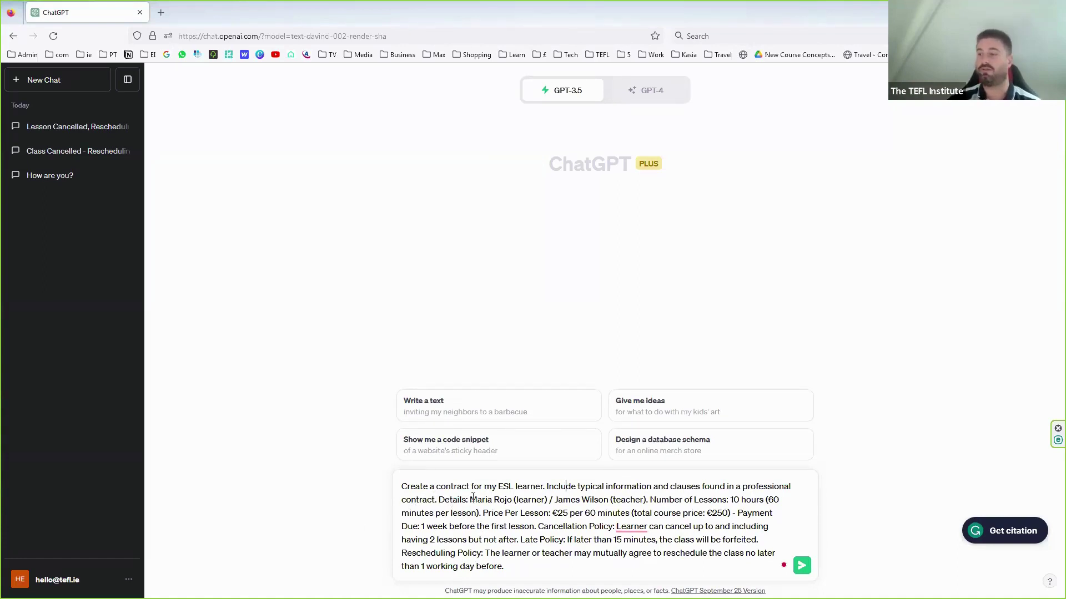
left_click_drag(469, 499, 512, 500)
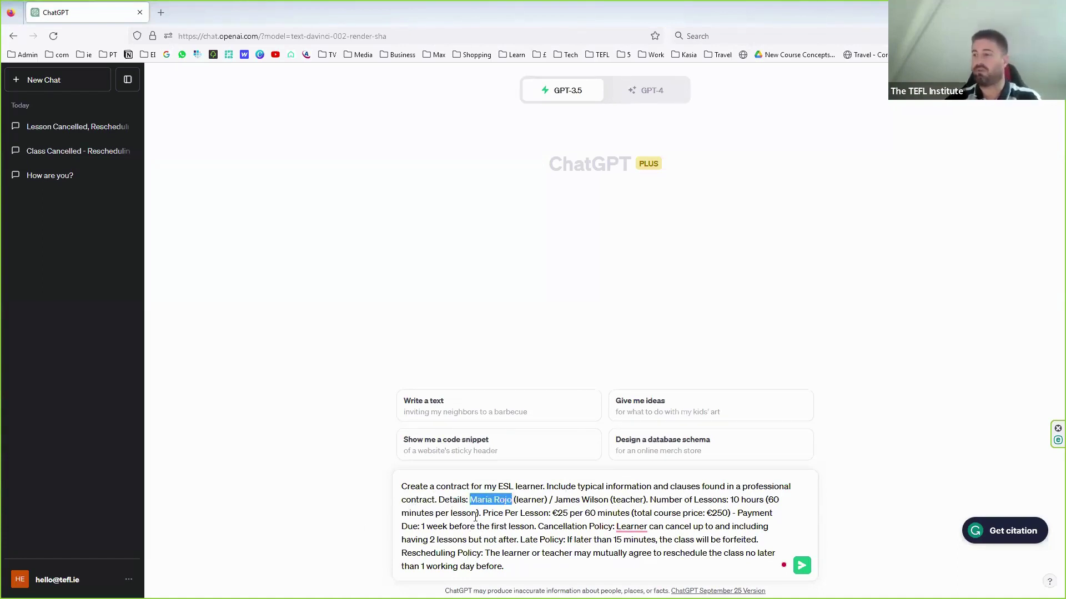
left_click(505, 498)
left_click_drag(558, 501, 617, 502)
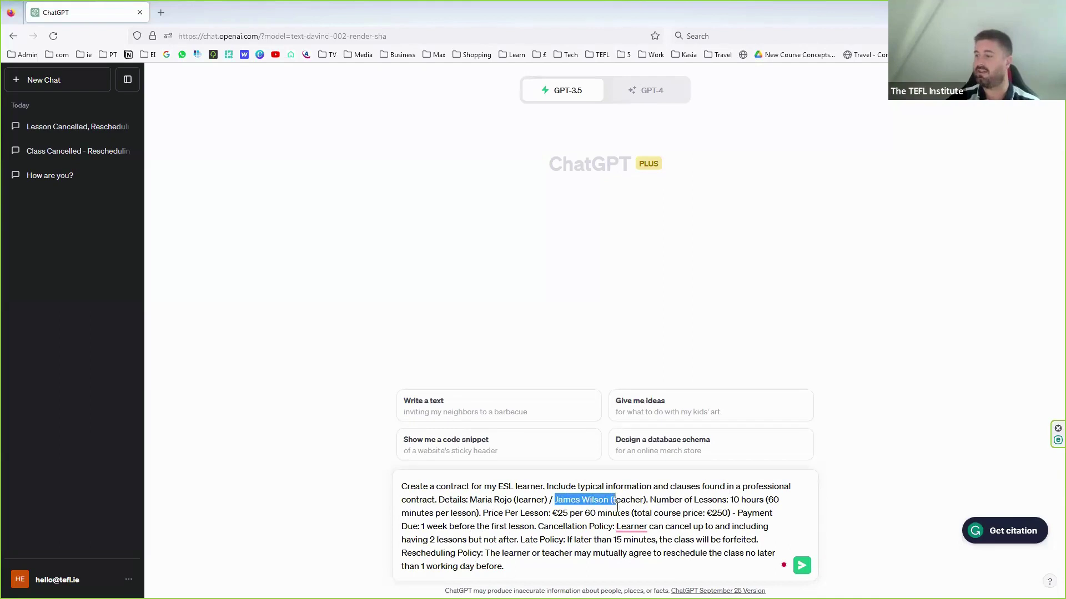
left_click(617, 502)
left_click_drag(683, 501, 751, 503)
left_click(750, 502)
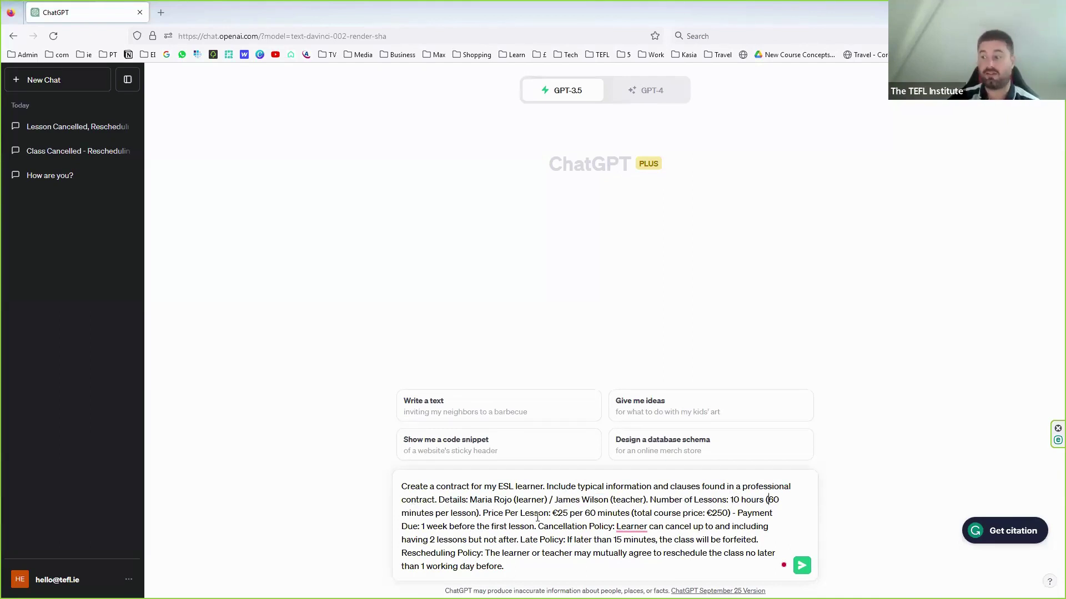
left_click_drag(536, 515, 569, 515)
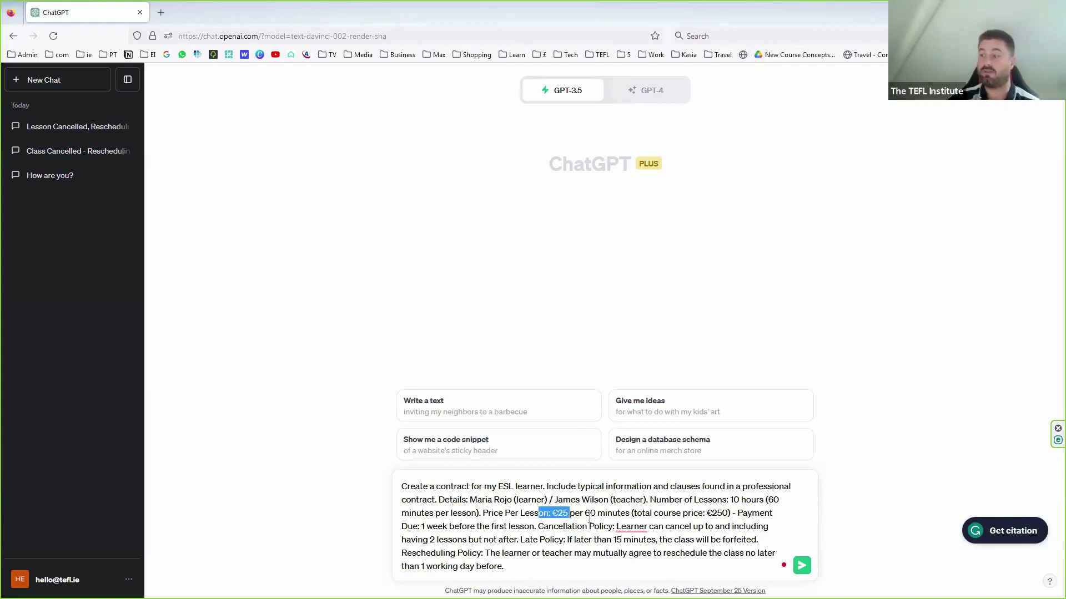
left_click(641, 514)
left_click_drag(702, 514, 727, 514)
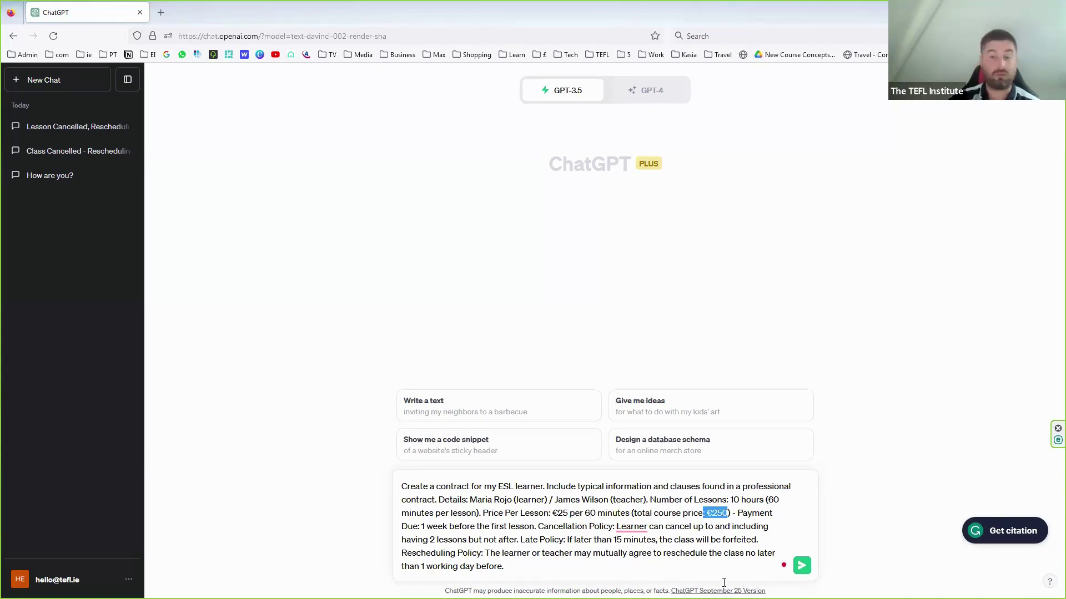
left_click_drag(417, 526, 613, 527)
left_click(565, 526)
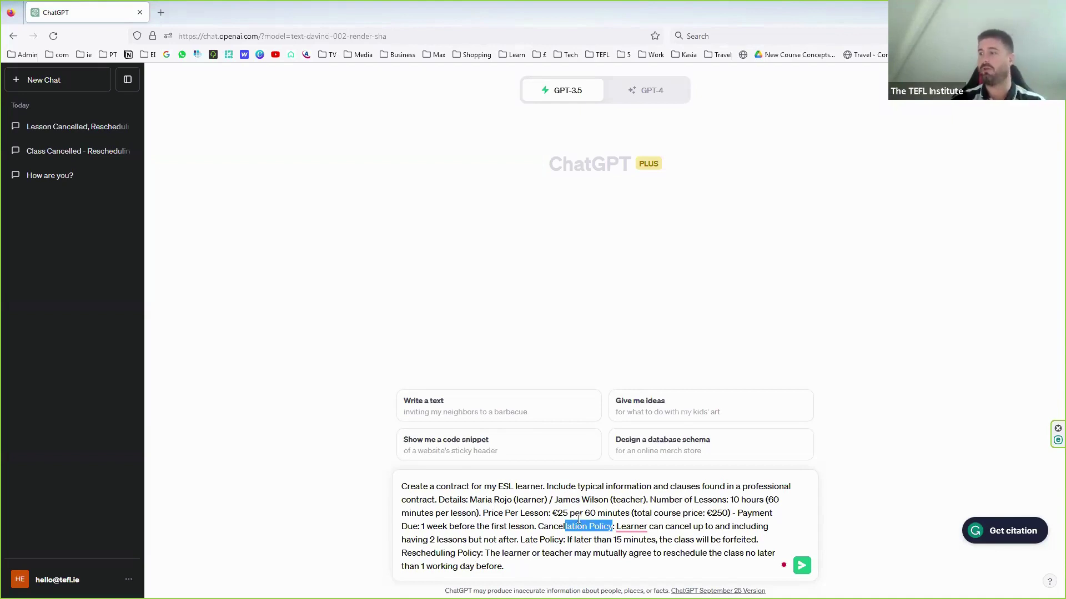
left_click(596, 547)
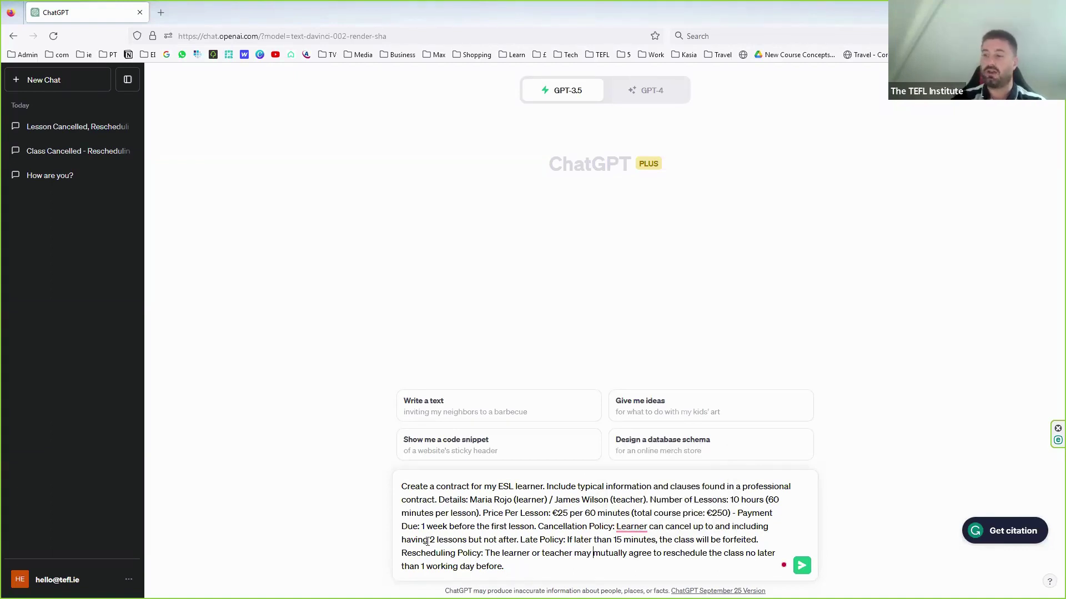
left_click_drag(428, 539, 504, 541)
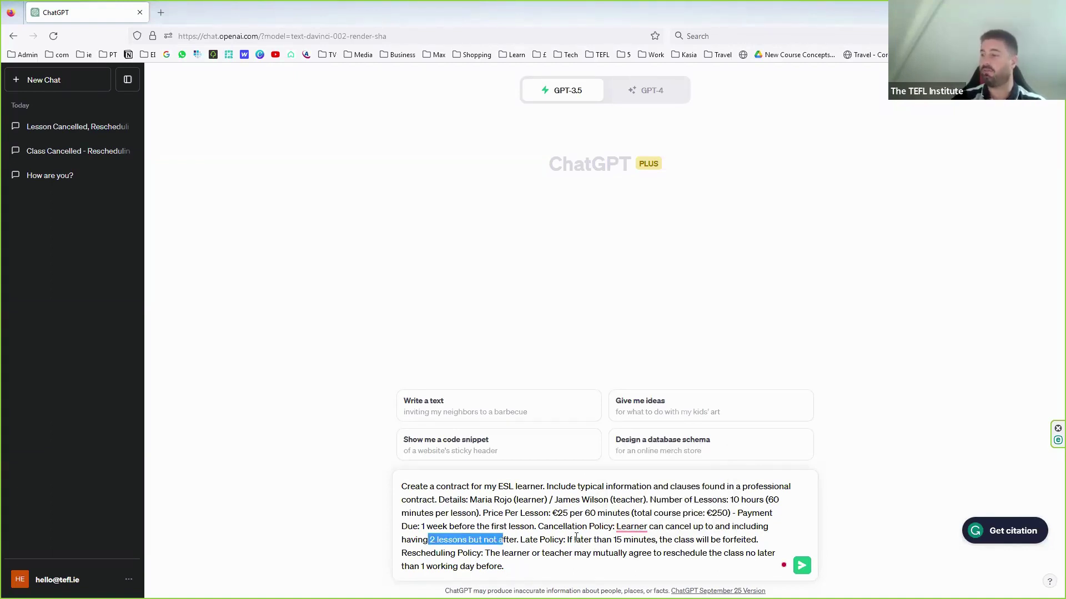
left_click(467, 539)
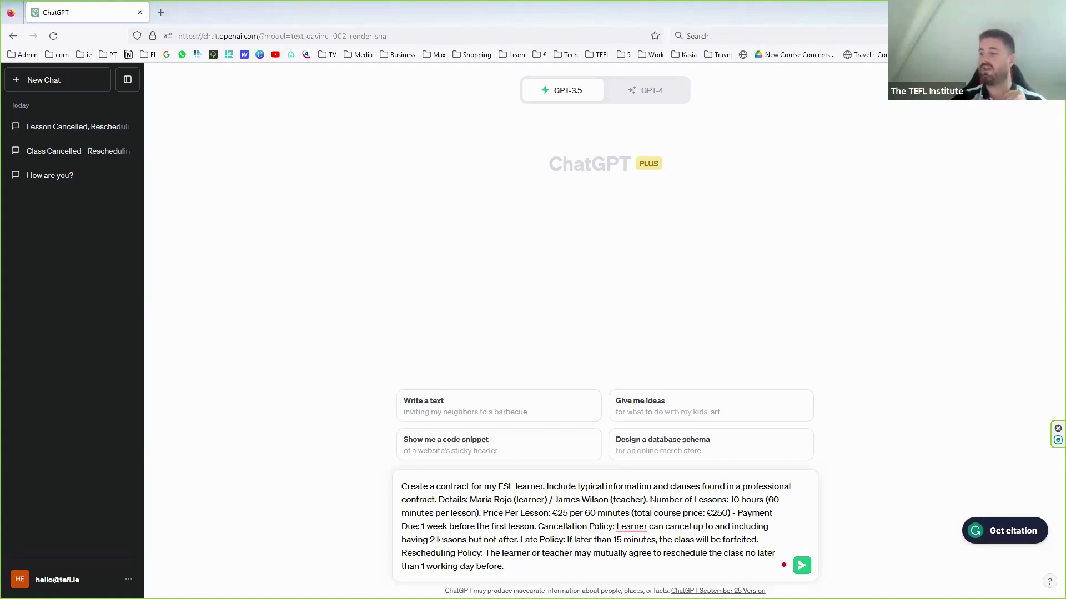
Make the cancellation clause read 'up to and including two hours before' lessons.
type("hours befor")
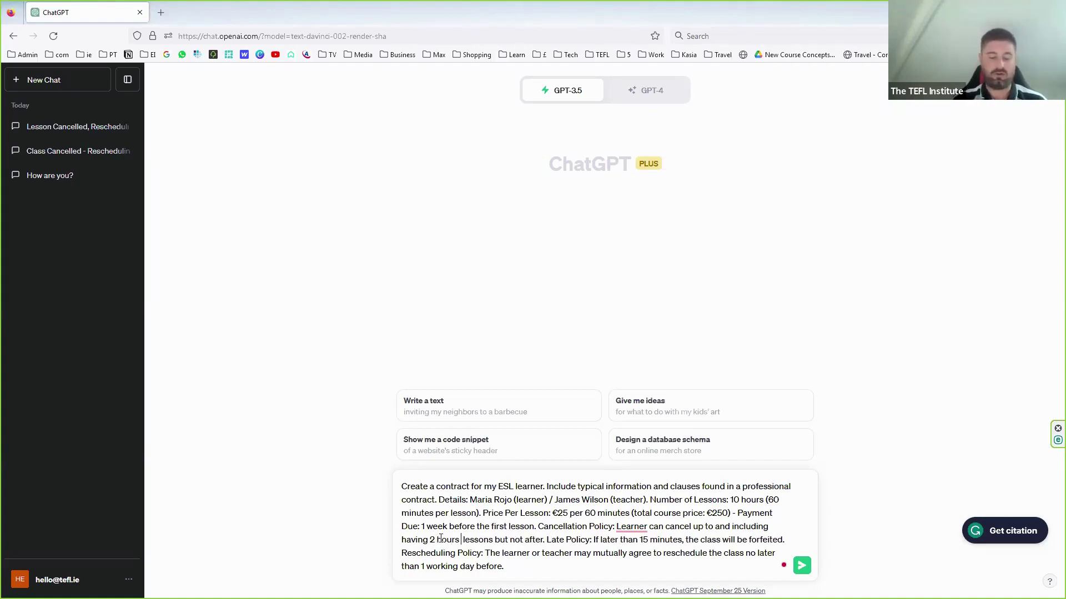
type("e")
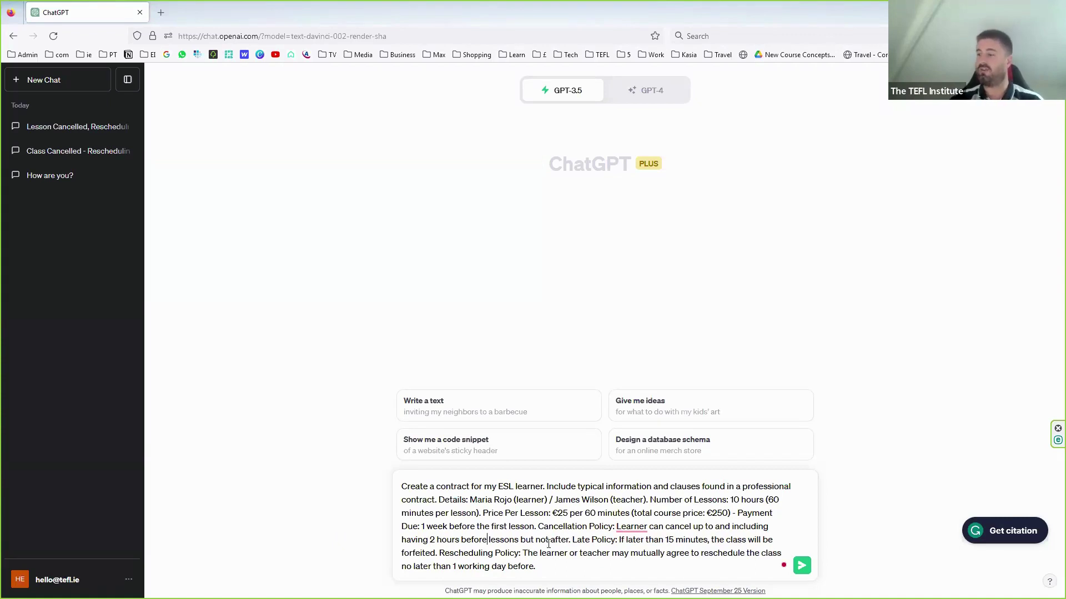
left_click_drag(572, 540, 613, 539)
left_click(645, 540)
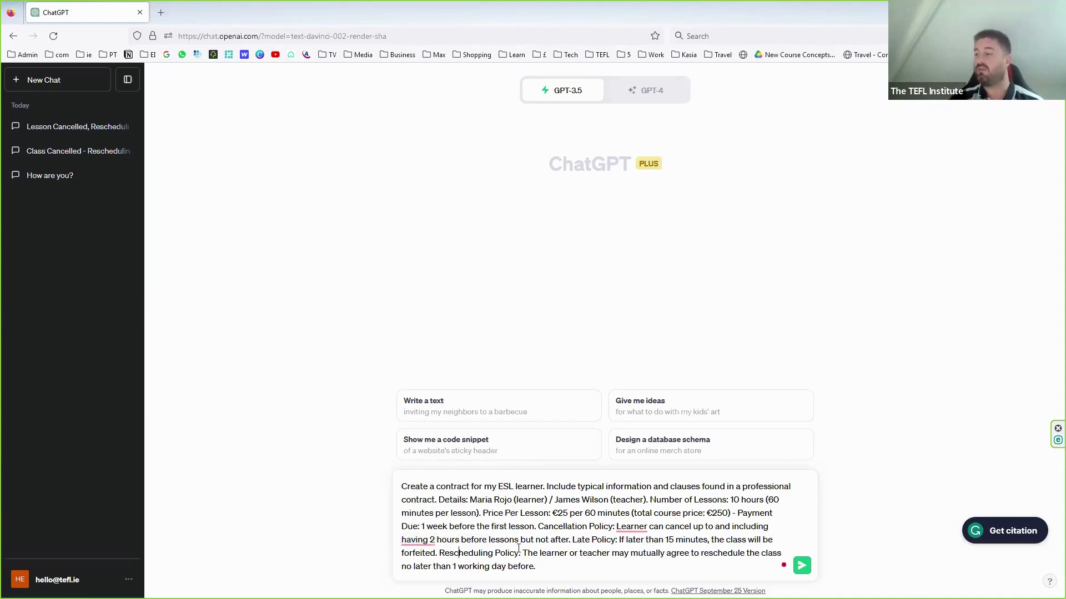
mouse_move(431, 541)
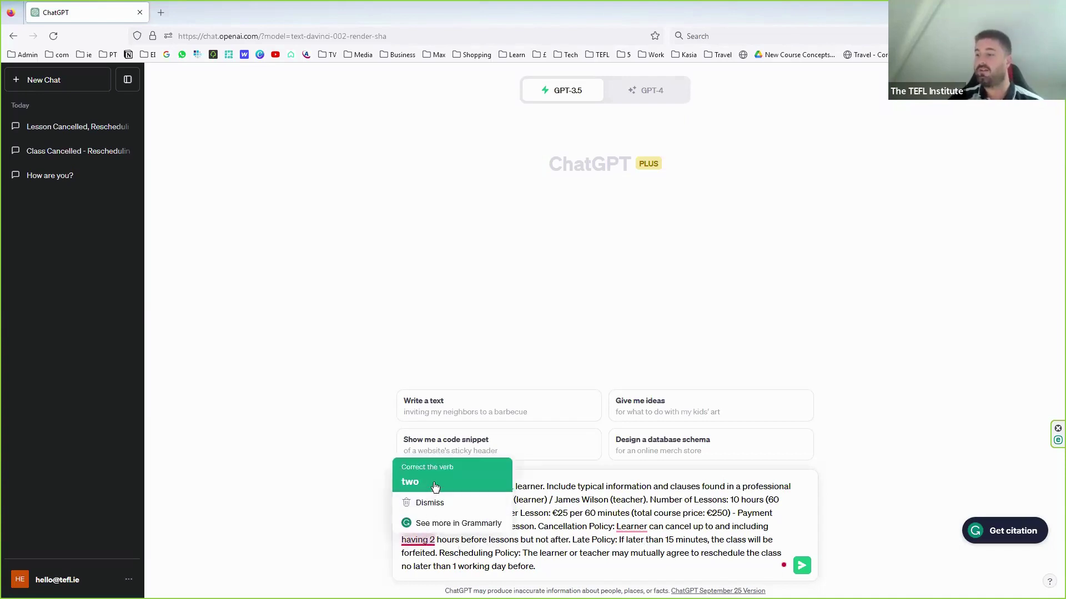
left_click(435, 487)
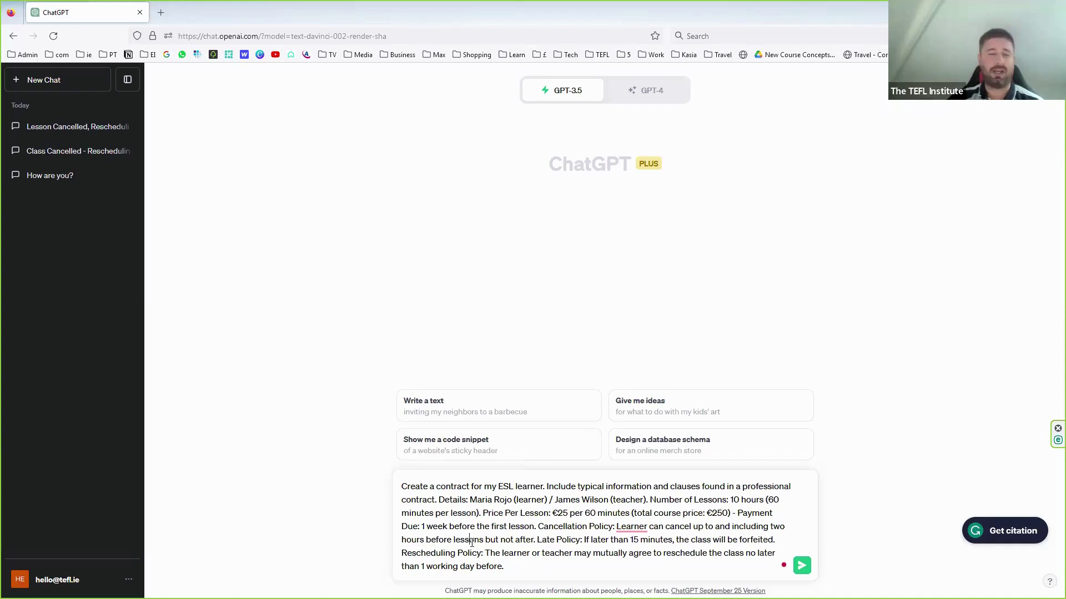
Review the rescheduling clause requiring mutual agreement no later than 1 working day before.
left_click(472, 543)
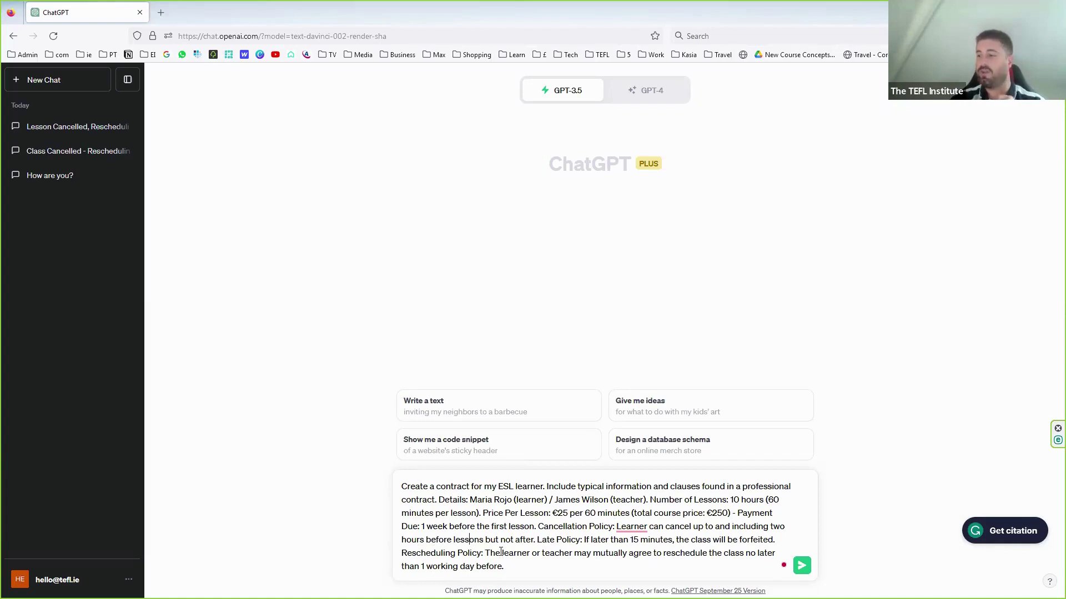
left_click_drag(490, 553, 565, 560)
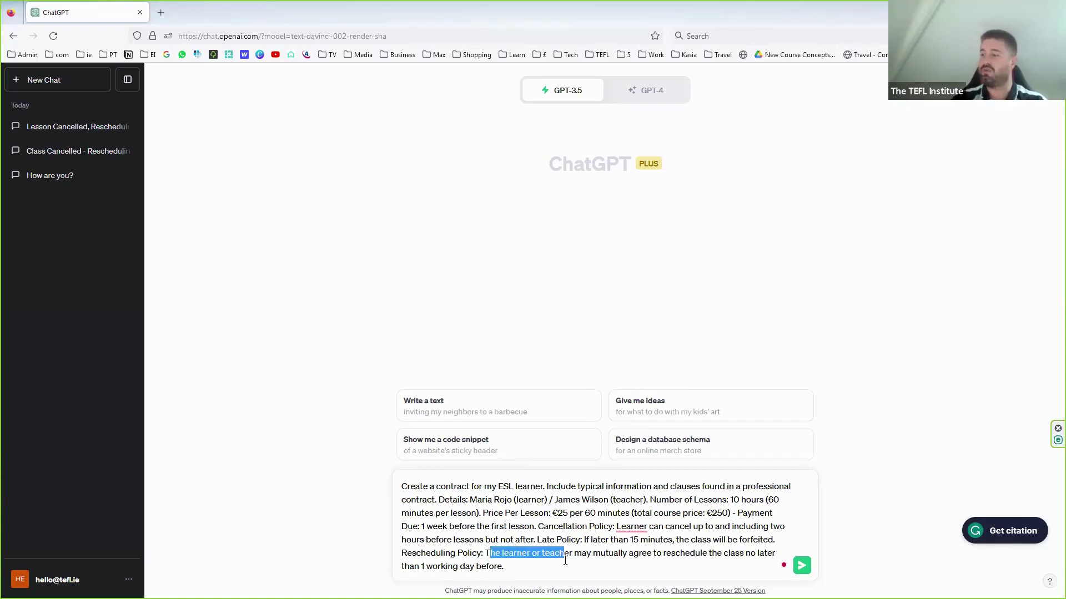
key("ctrl+shift+End")
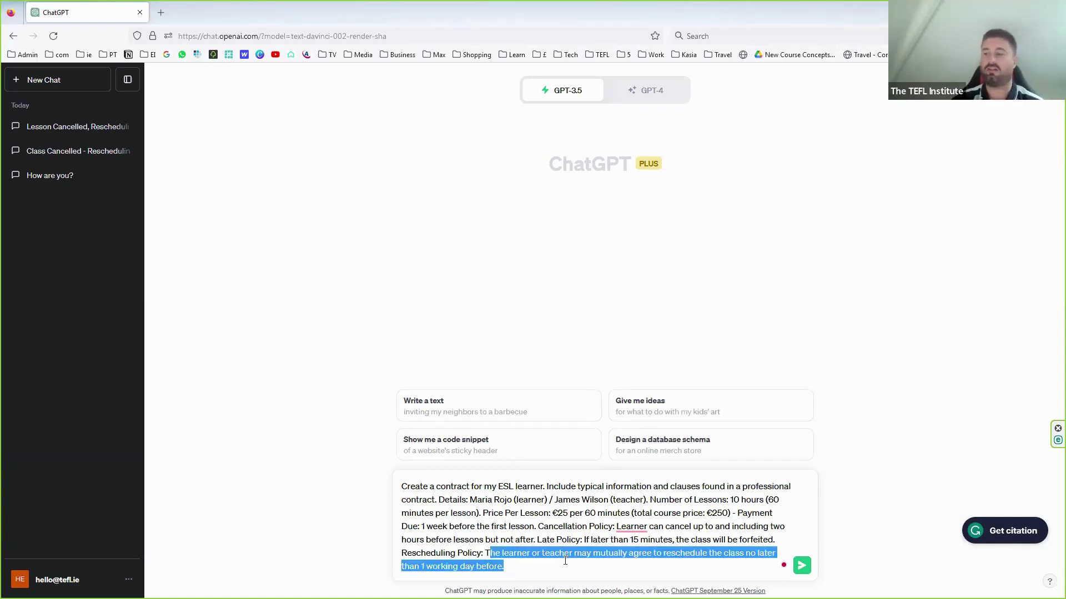
left_click(565, 561)
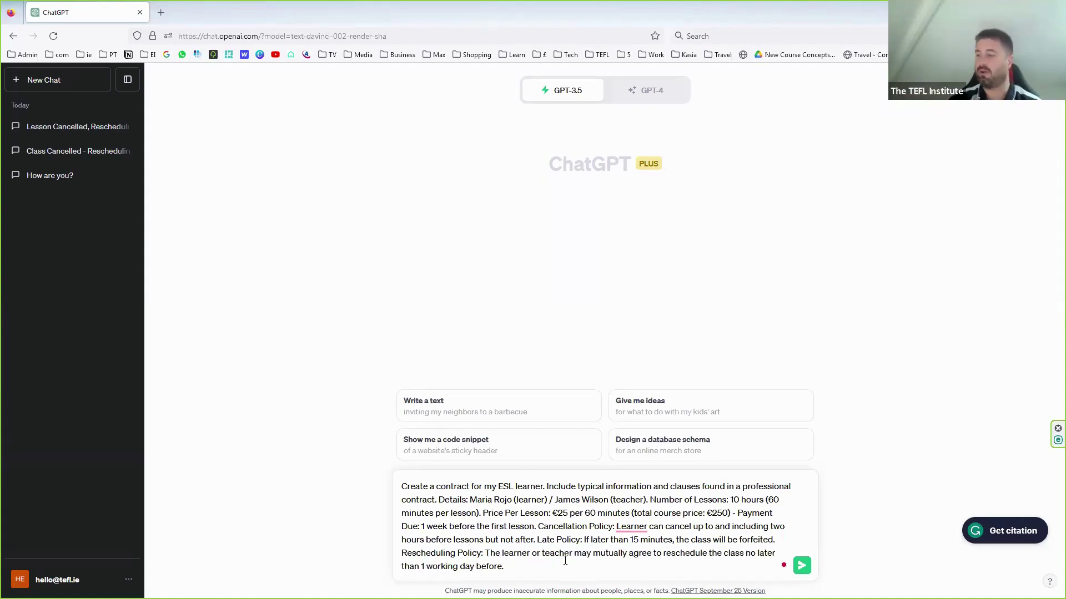
Send the contract prompt, review the ten-section ESL Learner Contract, then open a GPT-4 chat.
key("Return")
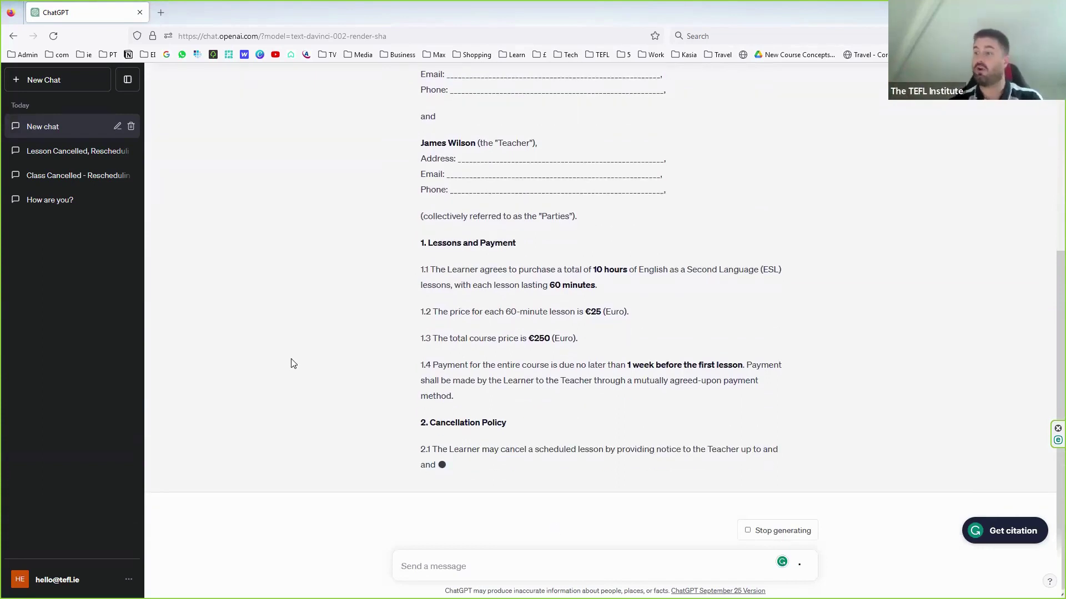
scroll(349, 407, "up", 5)
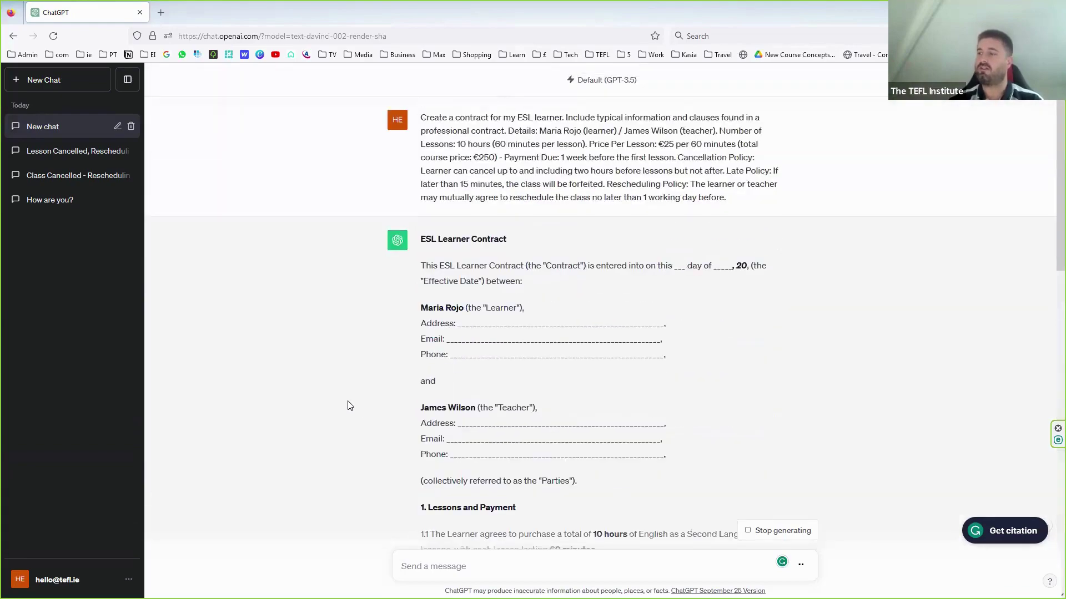
scroll(349, 407, "down", 20)
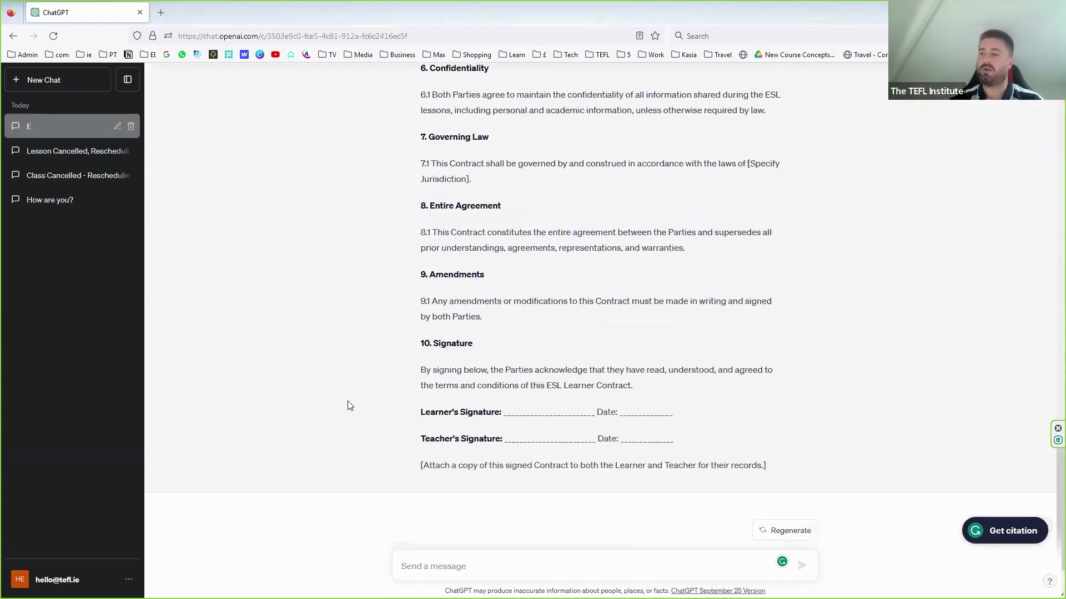
scroll(605, 416, "up", 8)
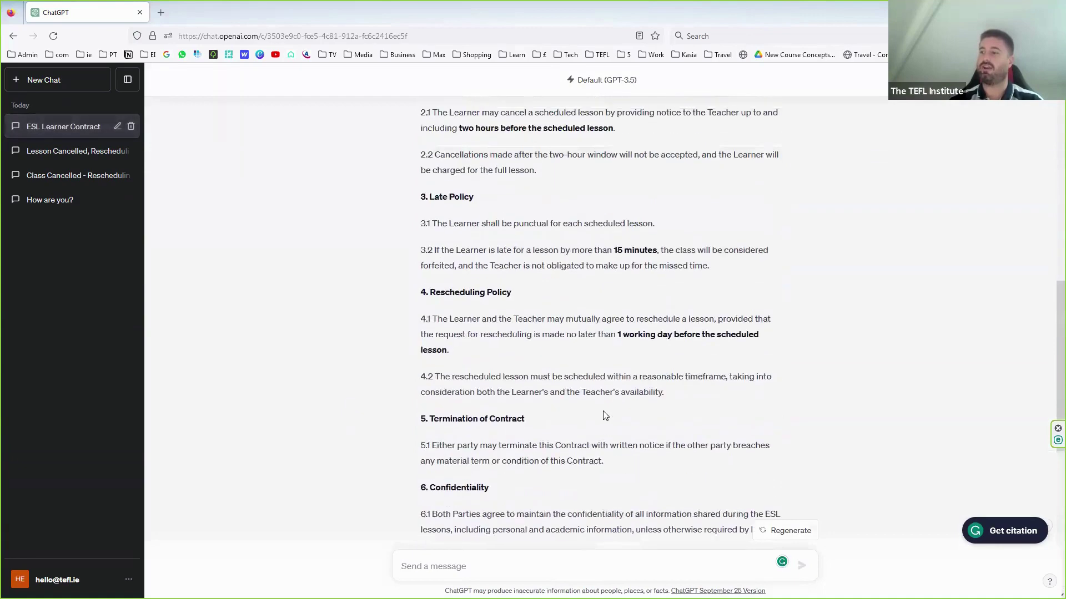
scroll(605, 416, "up", 10)
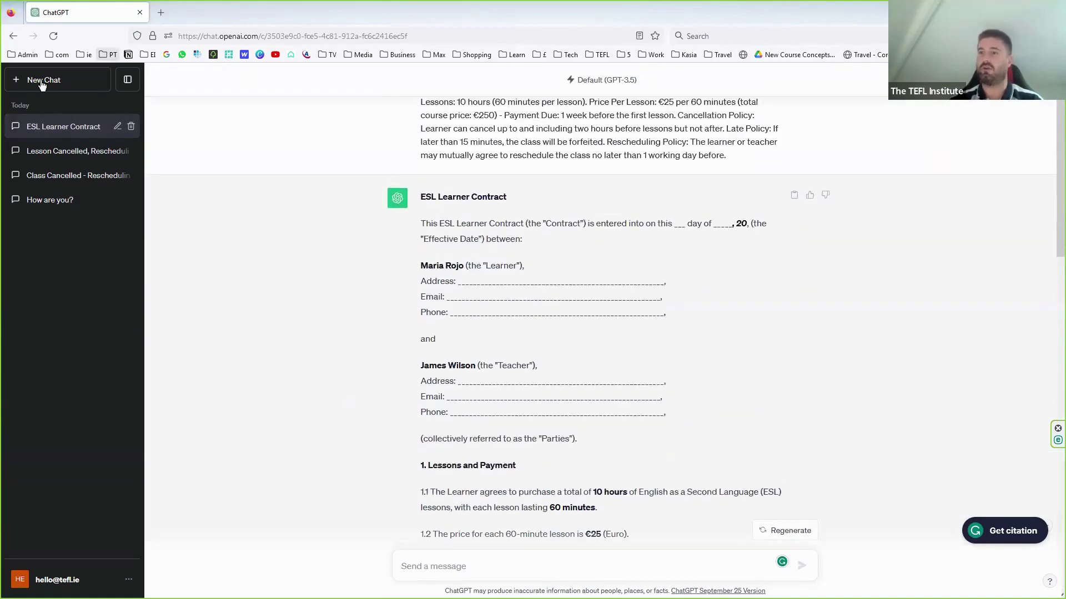
left_click(41, 83)
left_click(647, 90)
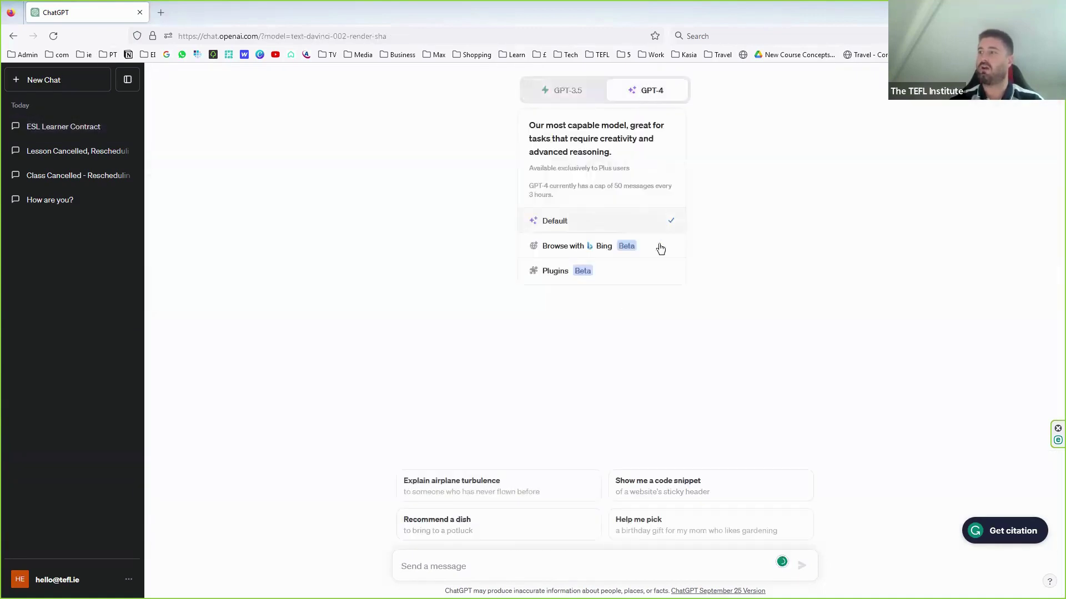
Paste and send the contract prompt to GPT-4, then reopen the 'ESL Learner Contract' chat.
left_click(528, 559)
key("Return")
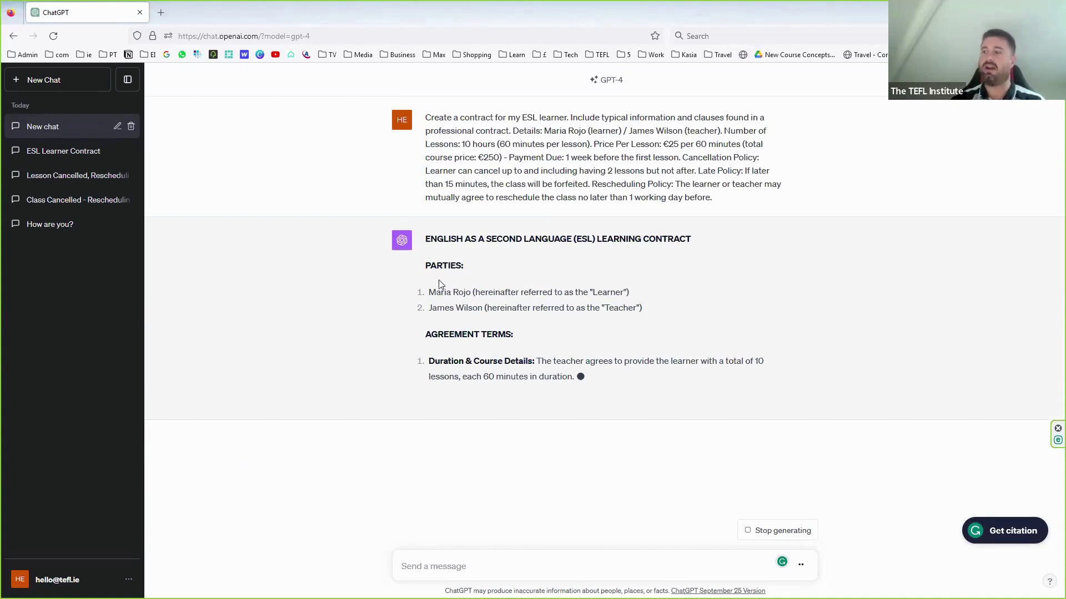
left_click(60, 152)
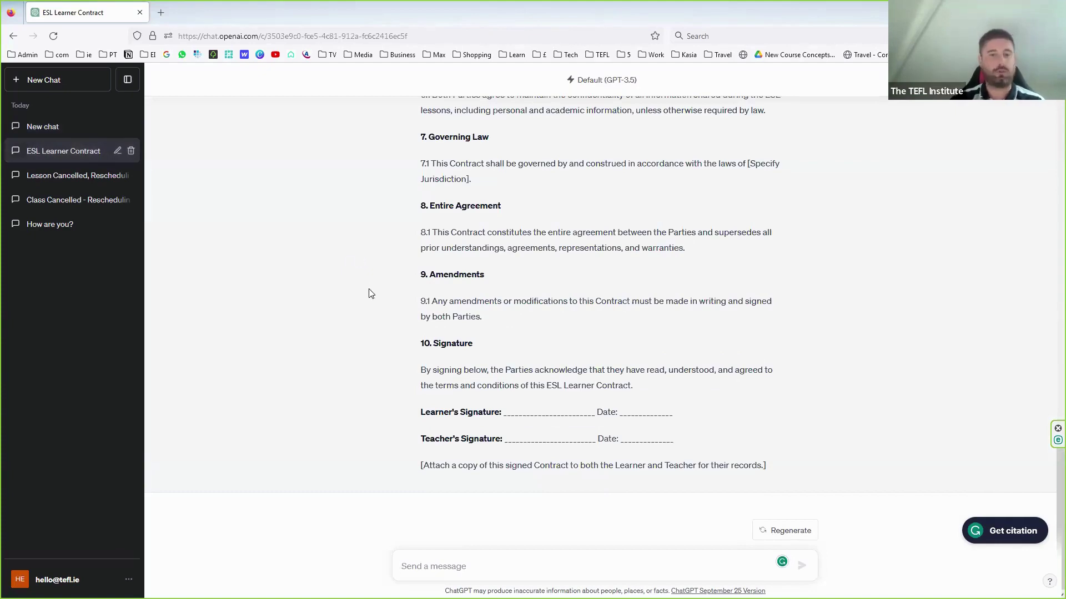
scroll(372, 294, "up", 20)
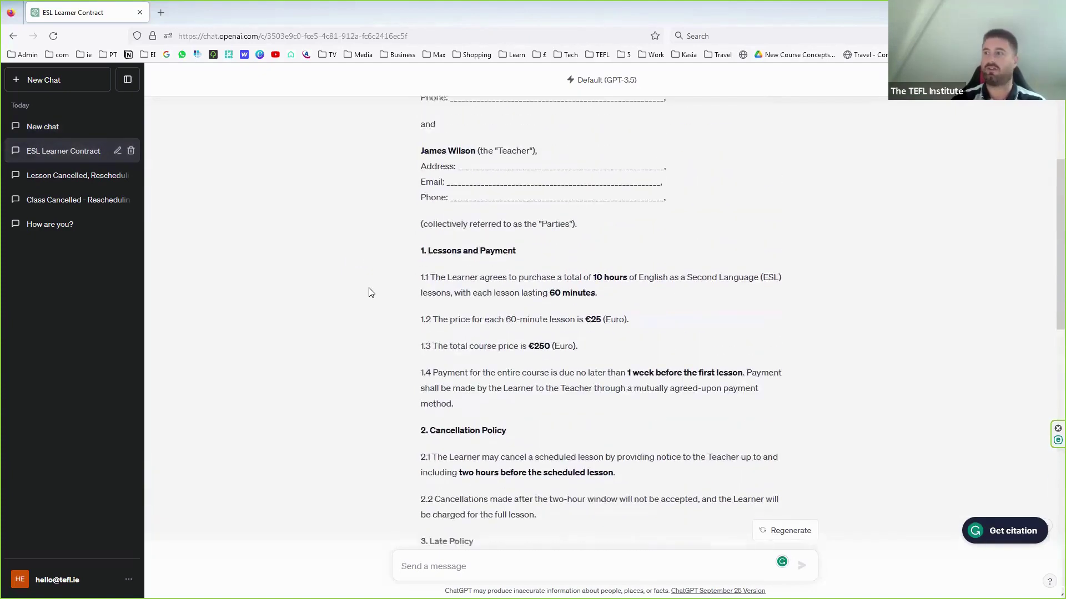
scroll(370, 291, "up", 5)
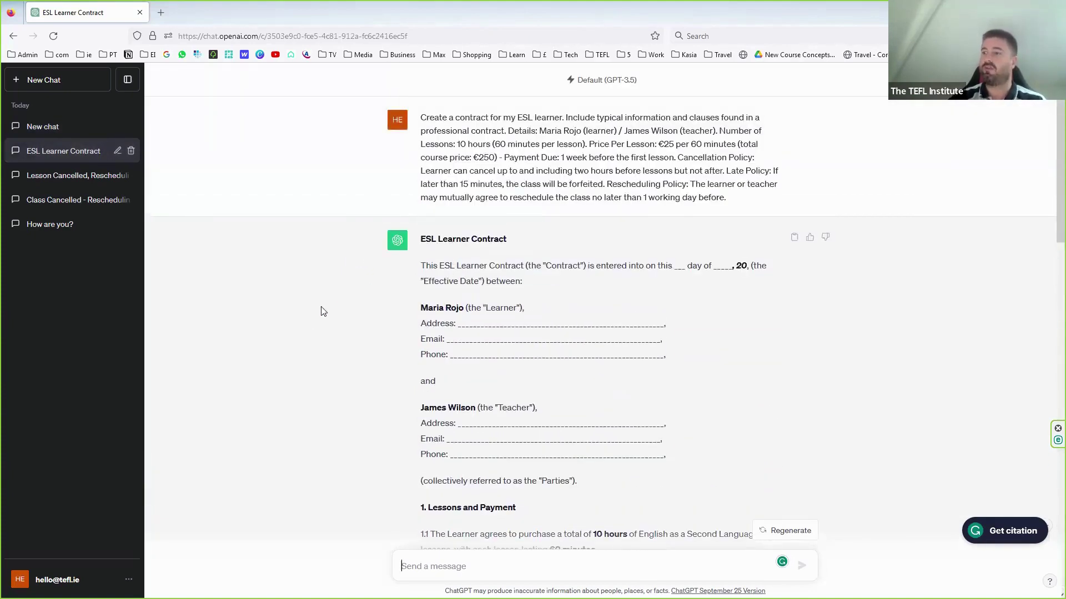
scroll(414, 167, "down", 3)
triple_click(577, 174)
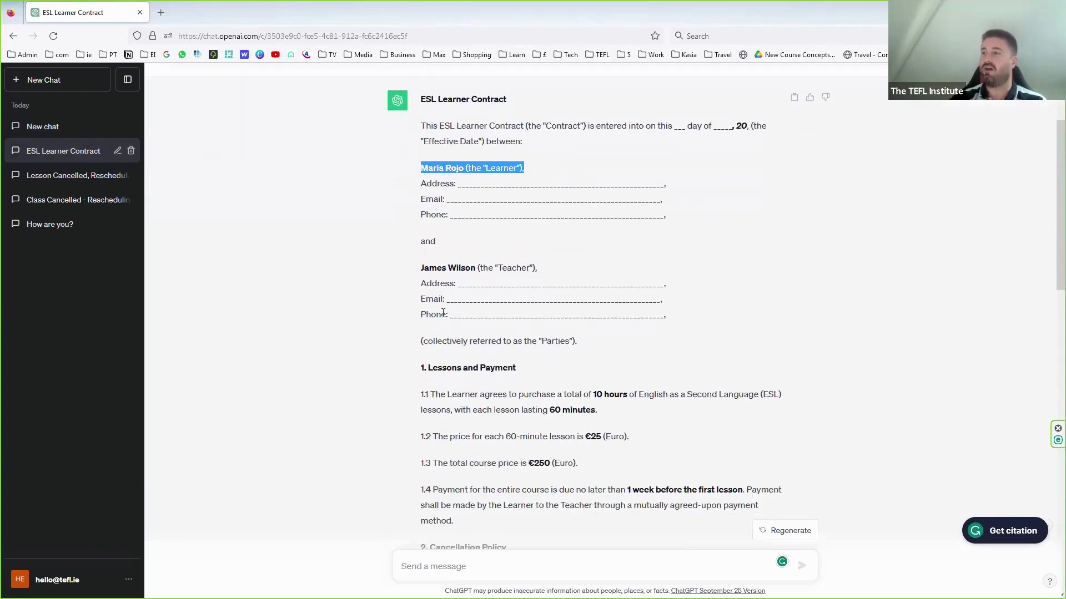
left_click_drag(595, 125, 715, 149)
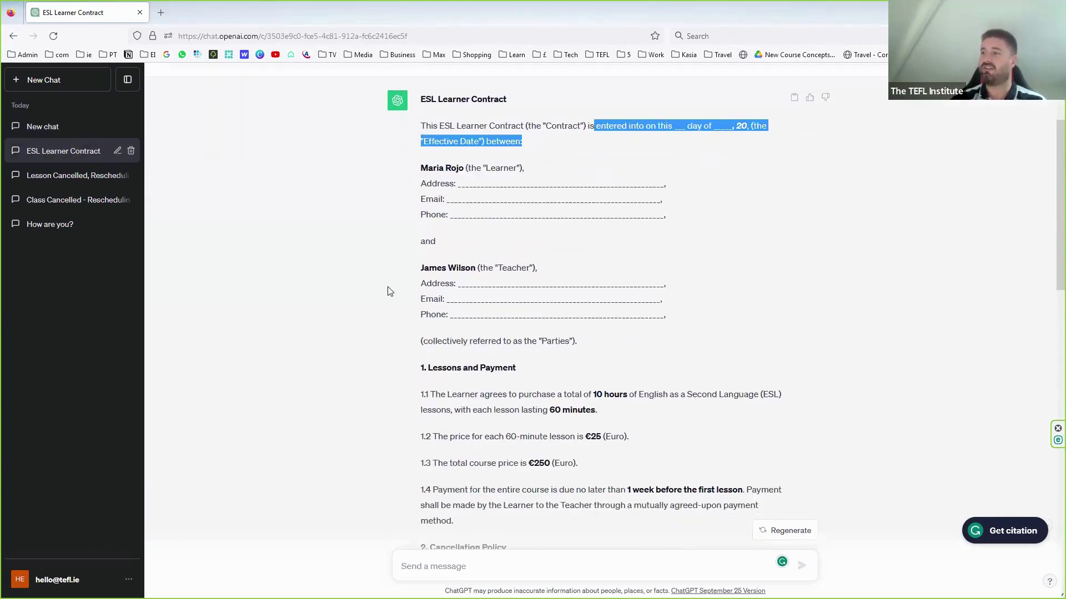
left_click_drag(416, 268, 373, 364)
left_click(374, 364)
scroll(333, 352, "down", 4)
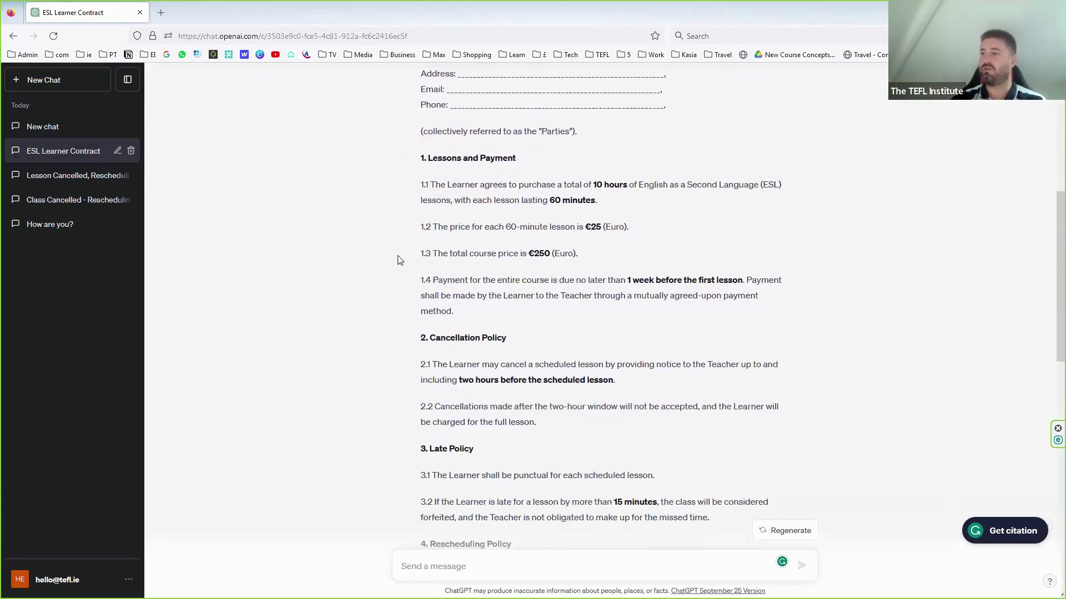
left_click_drag(427, 157, 532, 166)
left_click(509, 211)
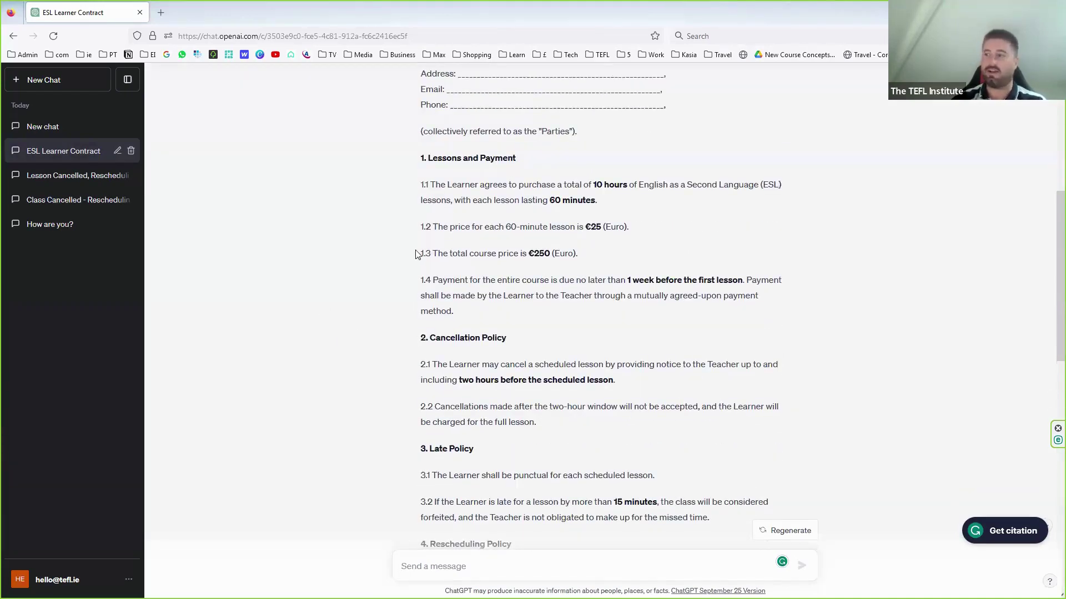
scroll(378, 281, "down", 3)
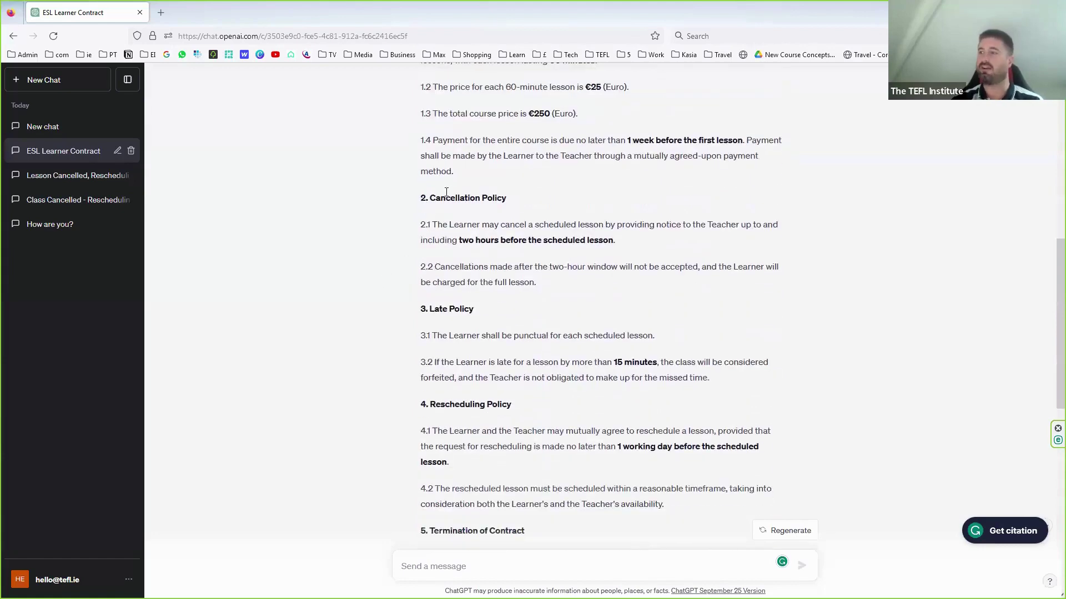
left_click_drag(451, 194, 568, 209)
left_click_drag(434, 309, 461, 310)
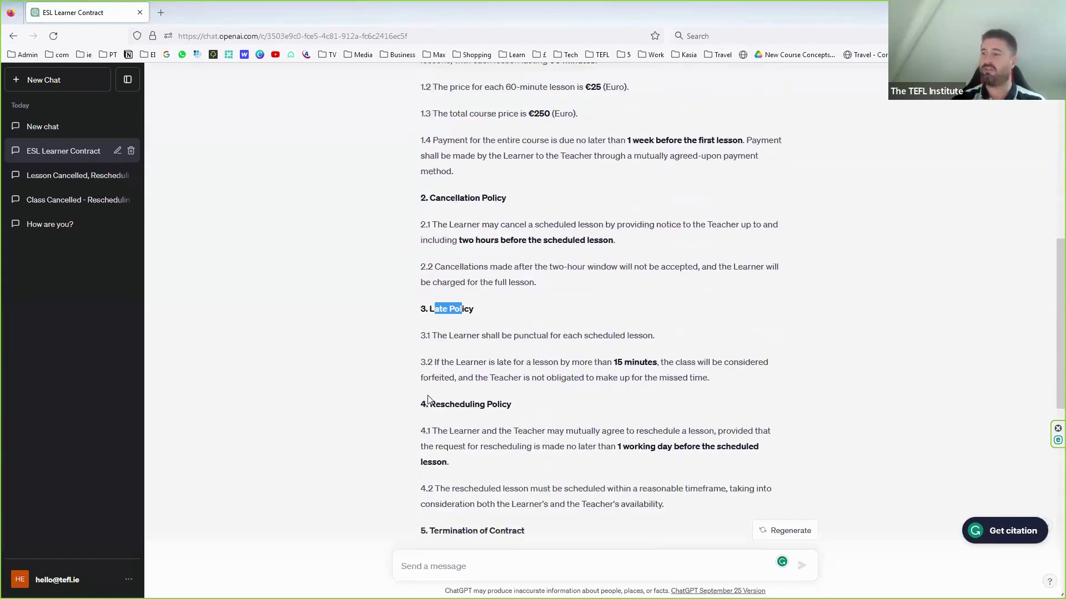
left_click_drag(428, 400, 511, 405)
left_click(352, 416)
scroll(458, 106, "down", 7)
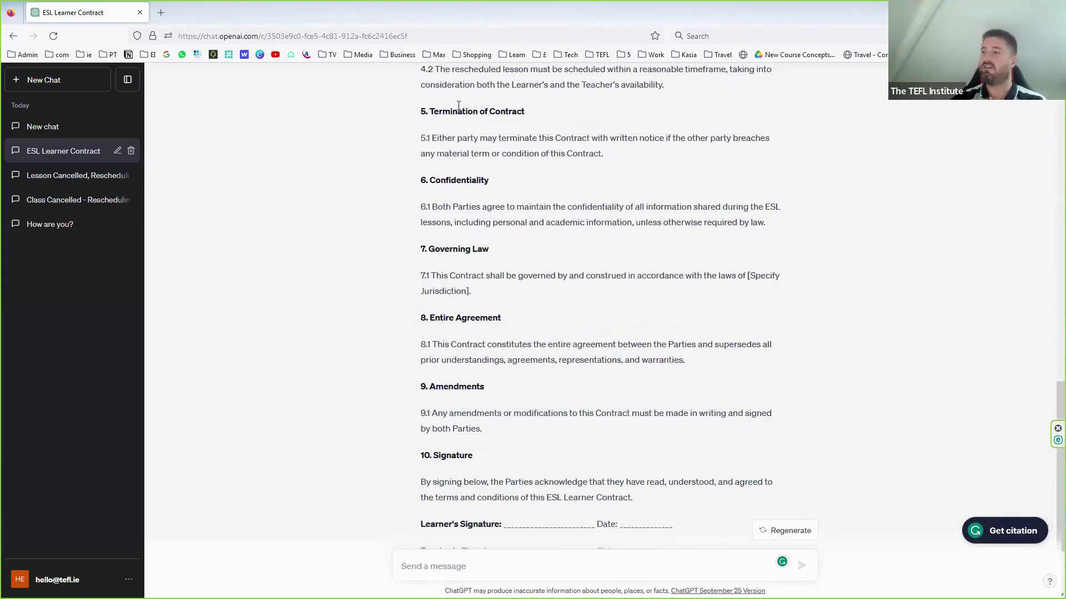
left_click_drag(458, 106, 528, 119)
left_click(469, 196)
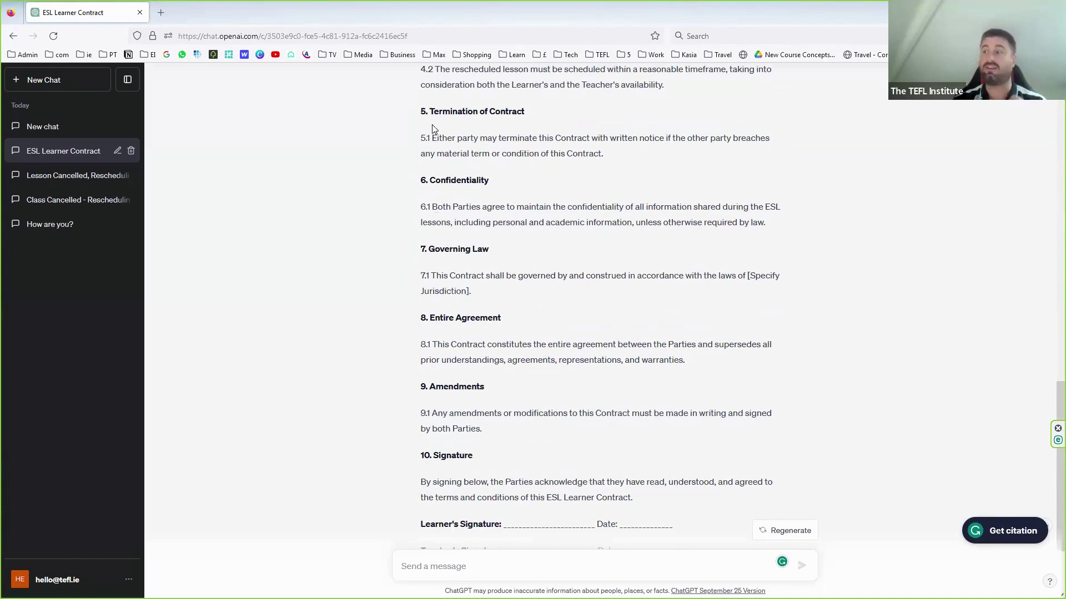
left_click_drag(425, 111, 463, 112)
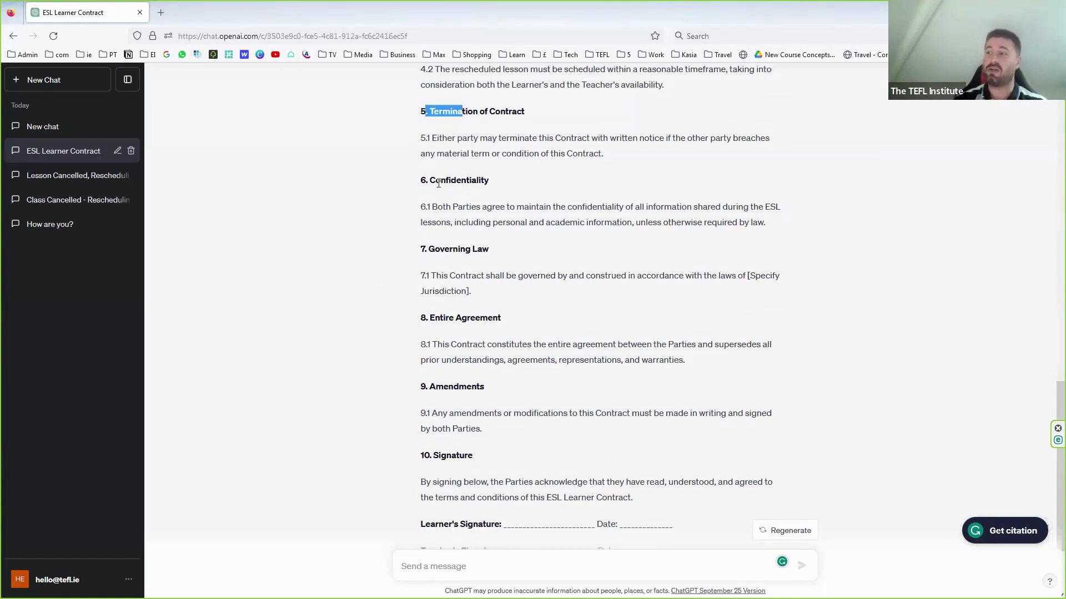
left_click_drag(435, 181, 475, 183)
left_click_drag(444, 249, 470, 261)
left_click_drag(439, 319, 479, 318)
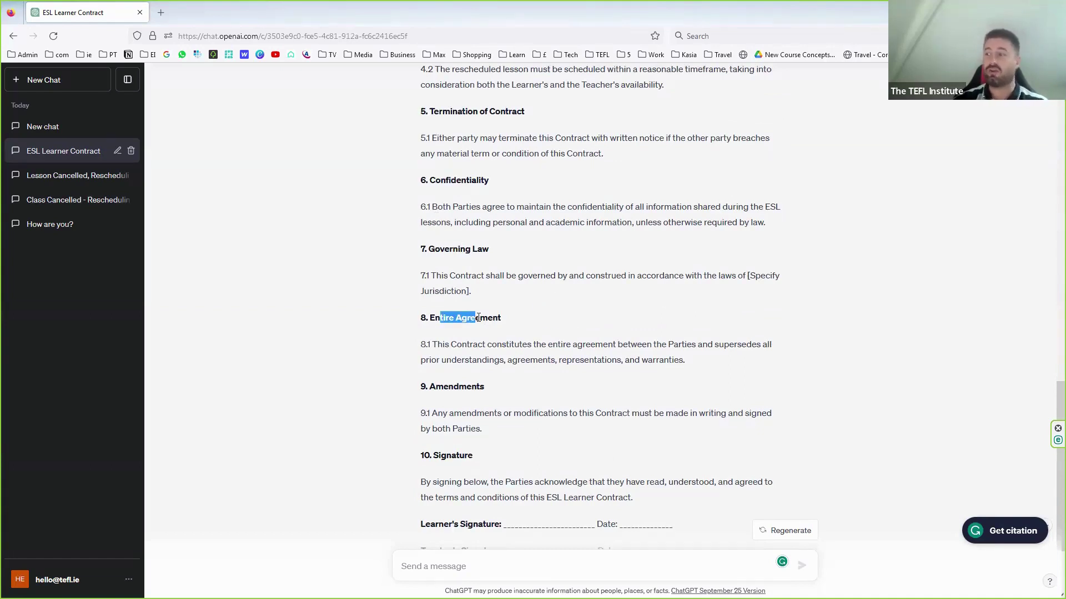
left_click(440, 403)
scroll(366, 416, "down", 3)
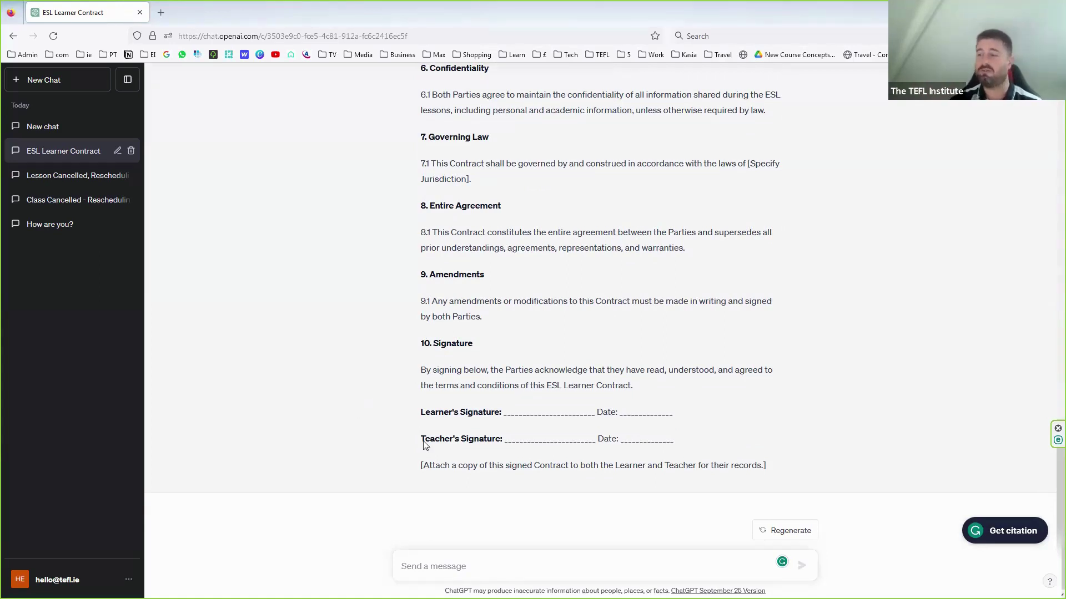
scroll(458, 478, "up", 4)
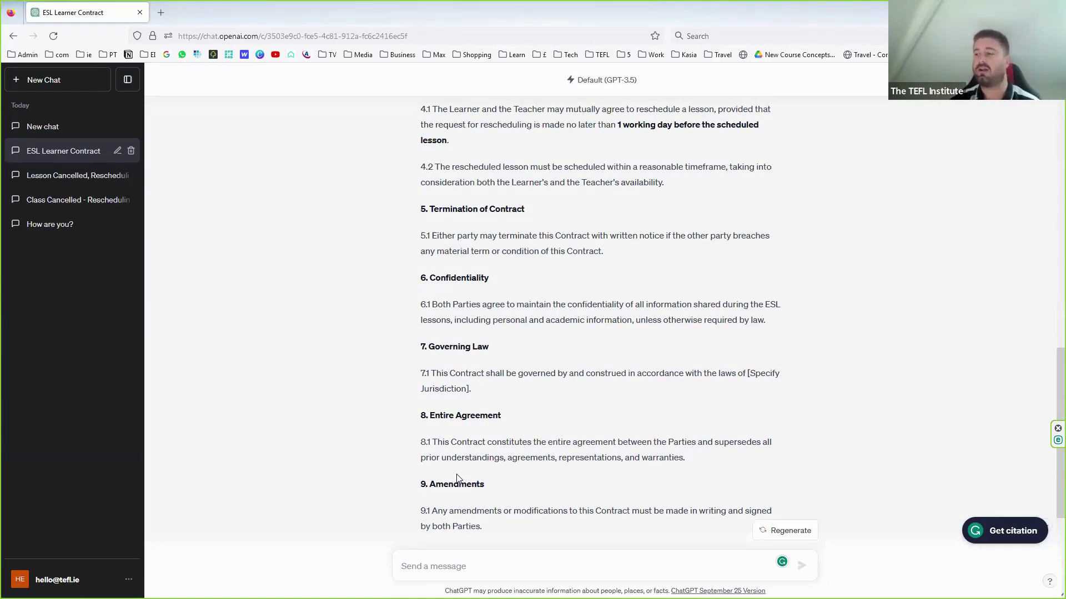
scroll(456, 500, "down", 4)
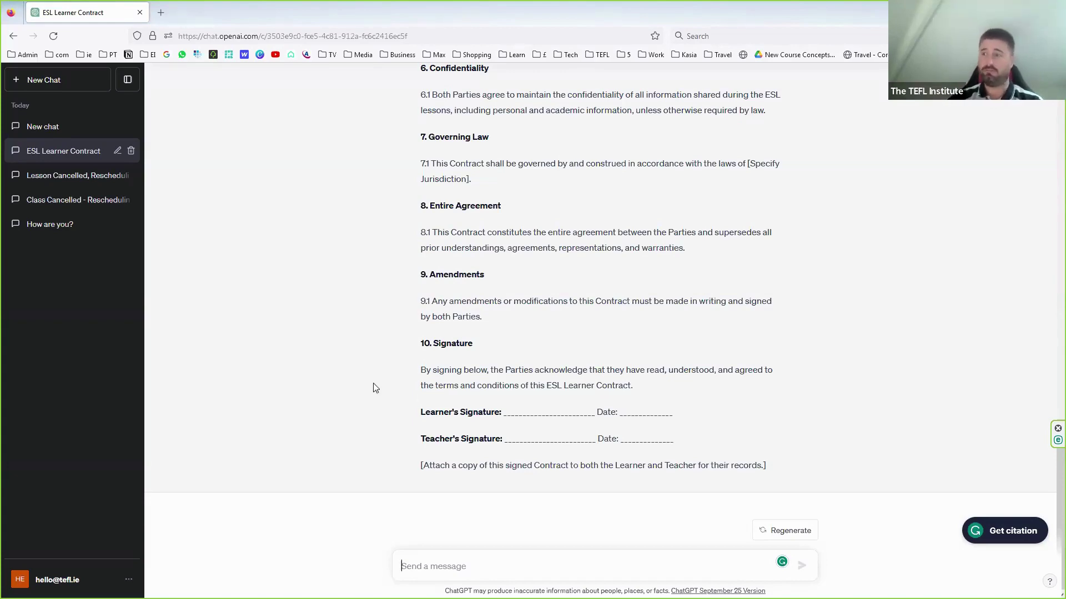
scroll(365, 395, "up", 1)
scroll(366, 395, "up", 5)
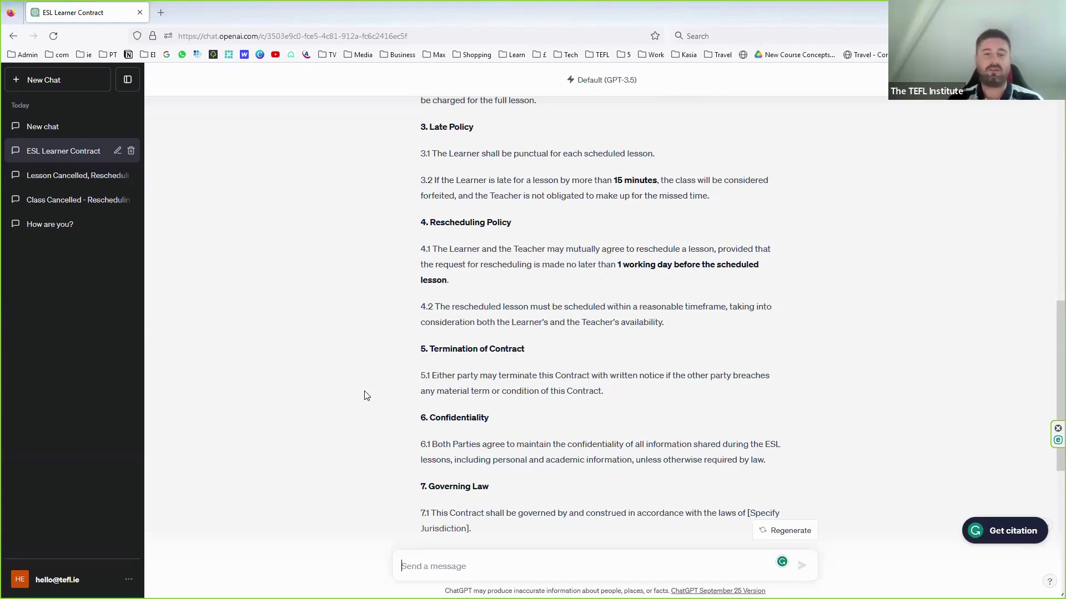
scroll(366, 395, "up", 5)
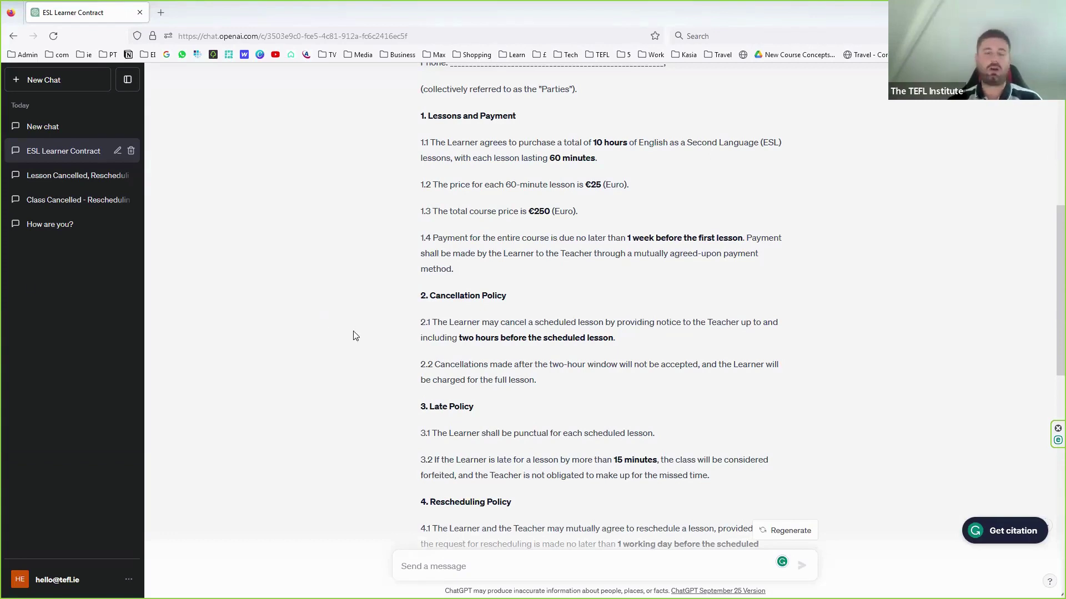
scroll(354, 336, "down", 1)
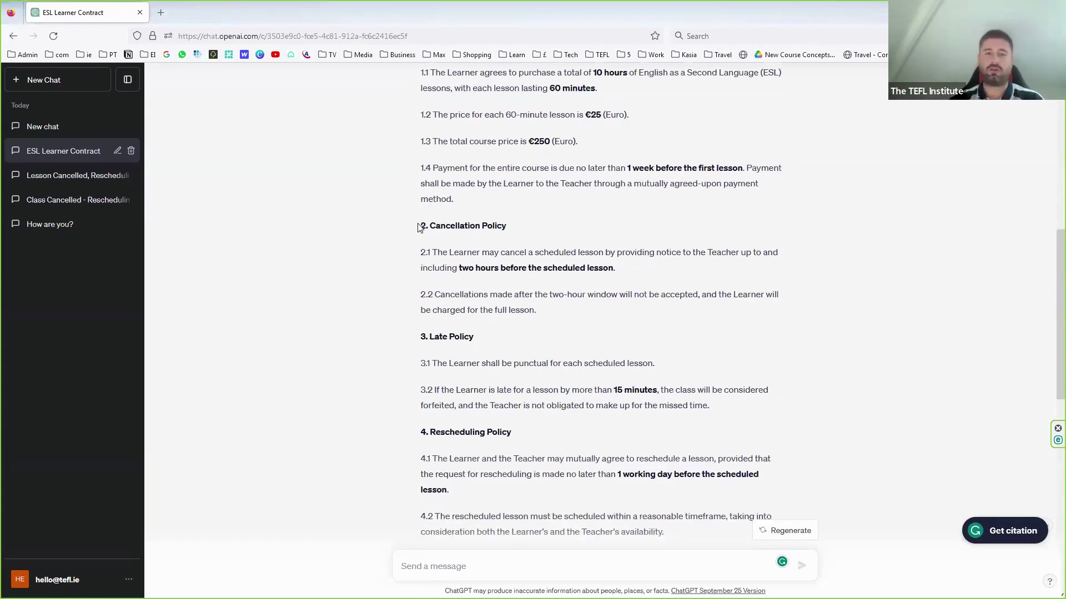
left_click_drag(420, 225, 545, 314)
left_click(544, 314)
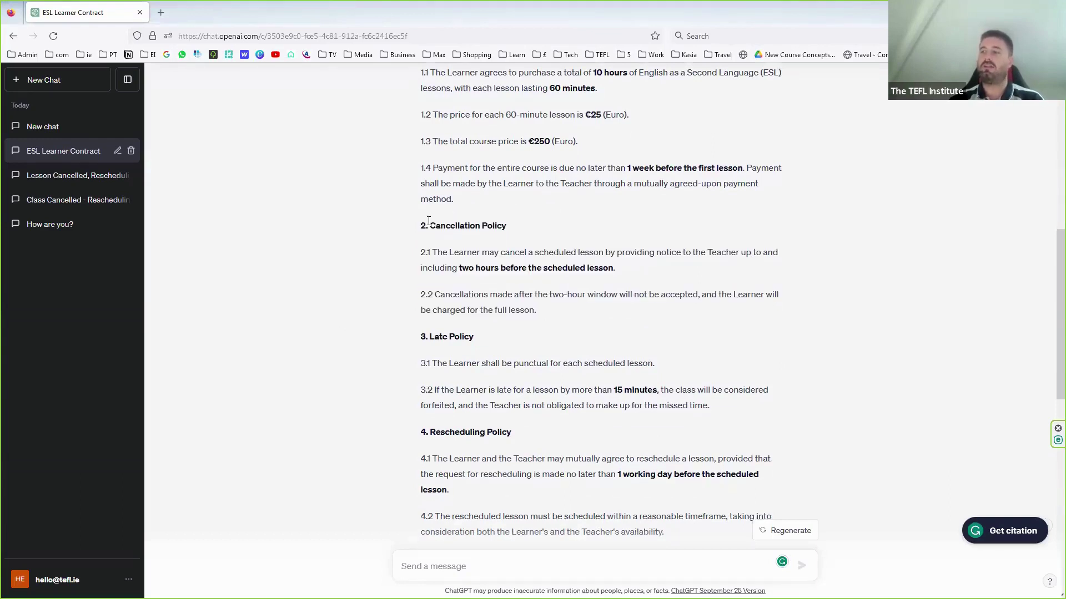
left_click_drag(519, 252, 555, 314)
left_click(472, 279)
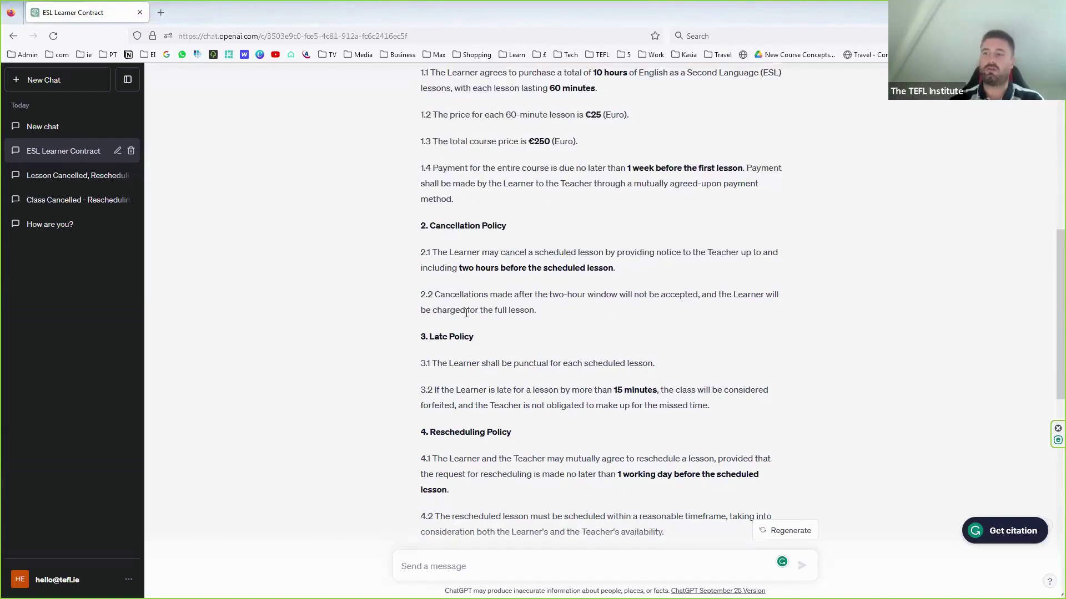
left_click(544, 567)
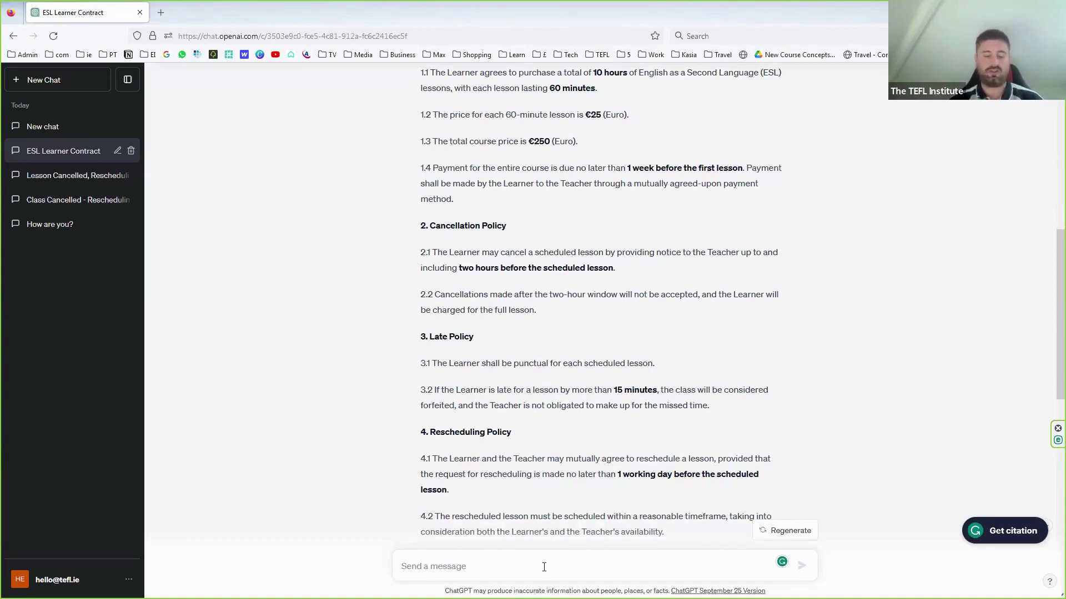
Send 'change the cancellation policy to 4 hours before the lesson' to ChatGPT.
type("change the ca")
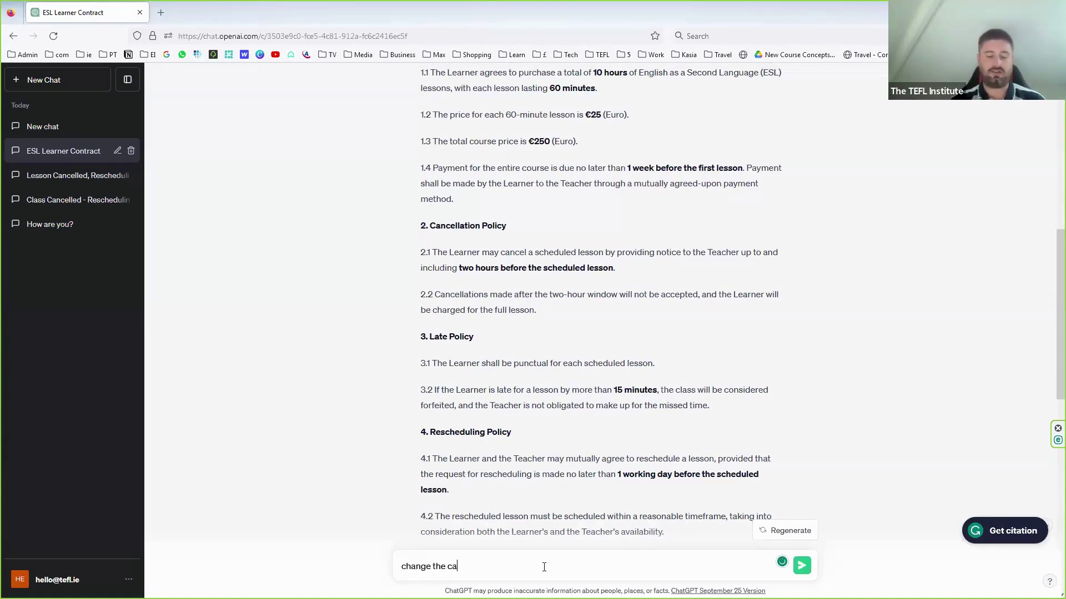
type("ncellation policy to")
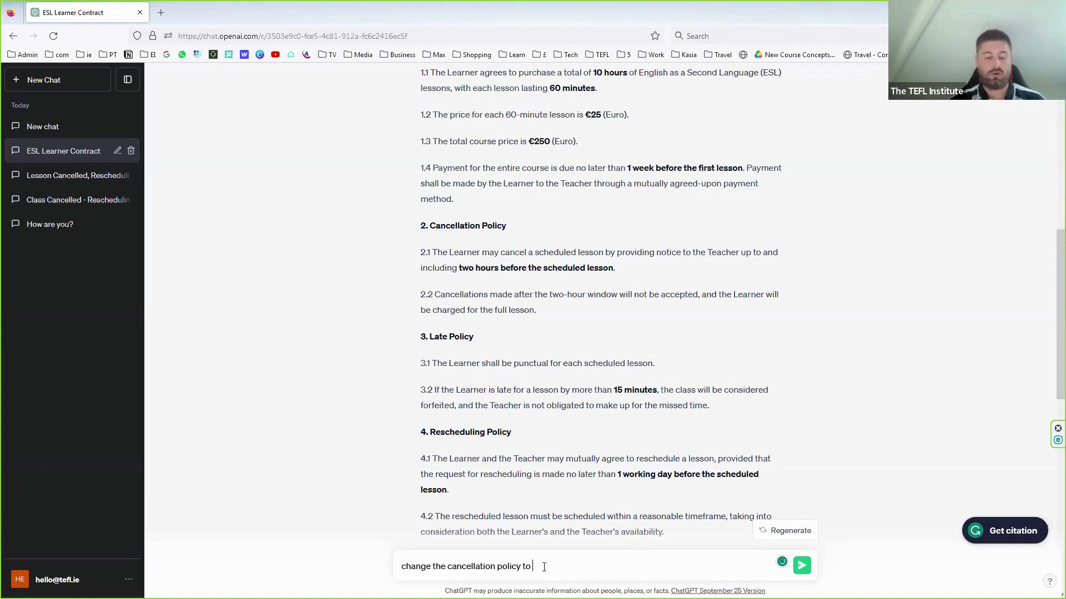
type(" 4 hours before")
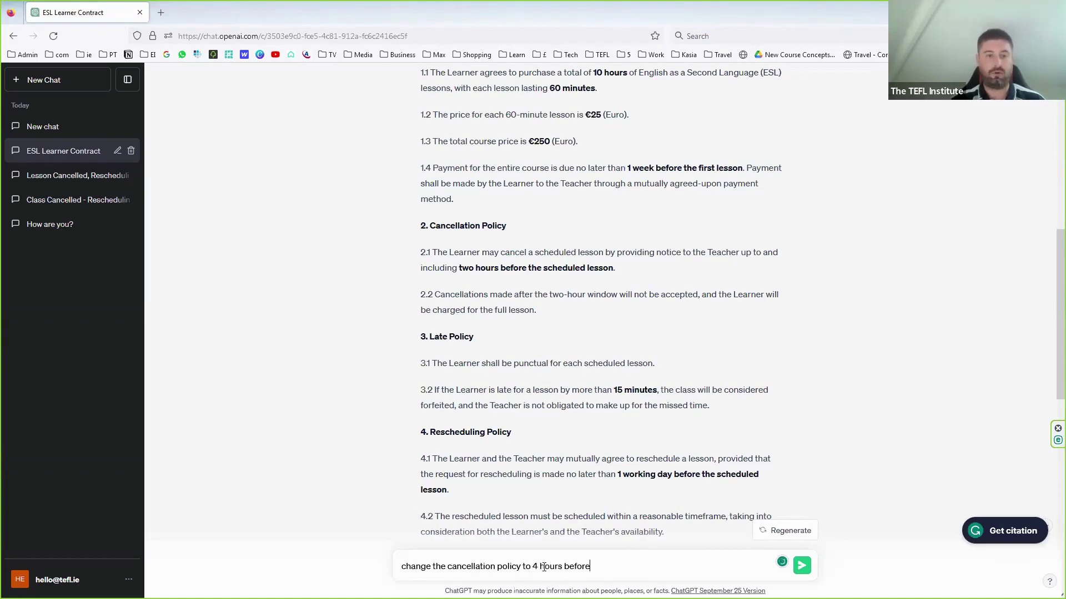
type(" the lesson")
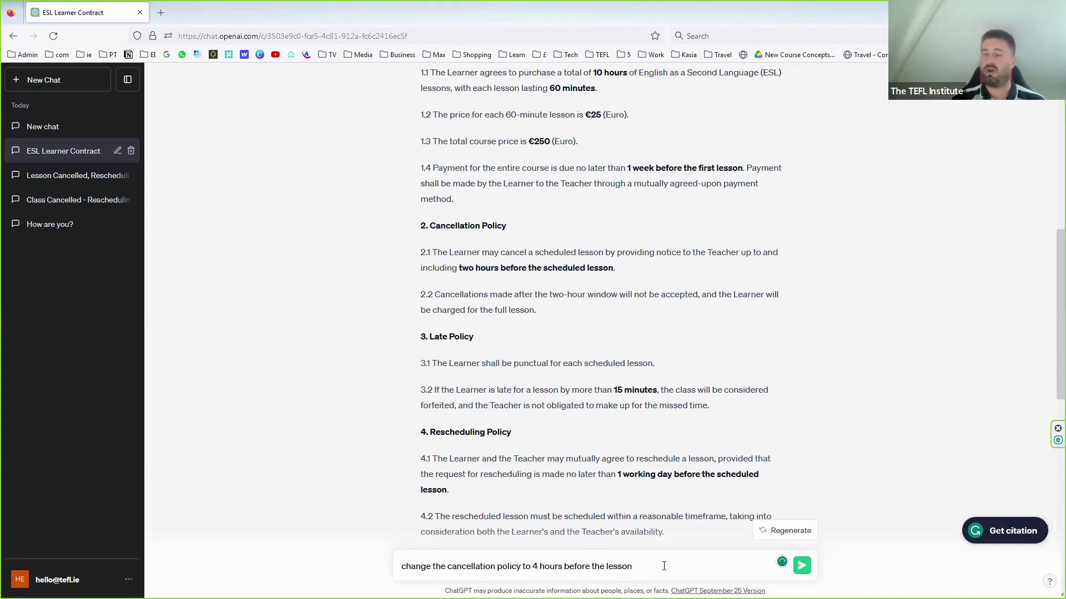
key("Return")
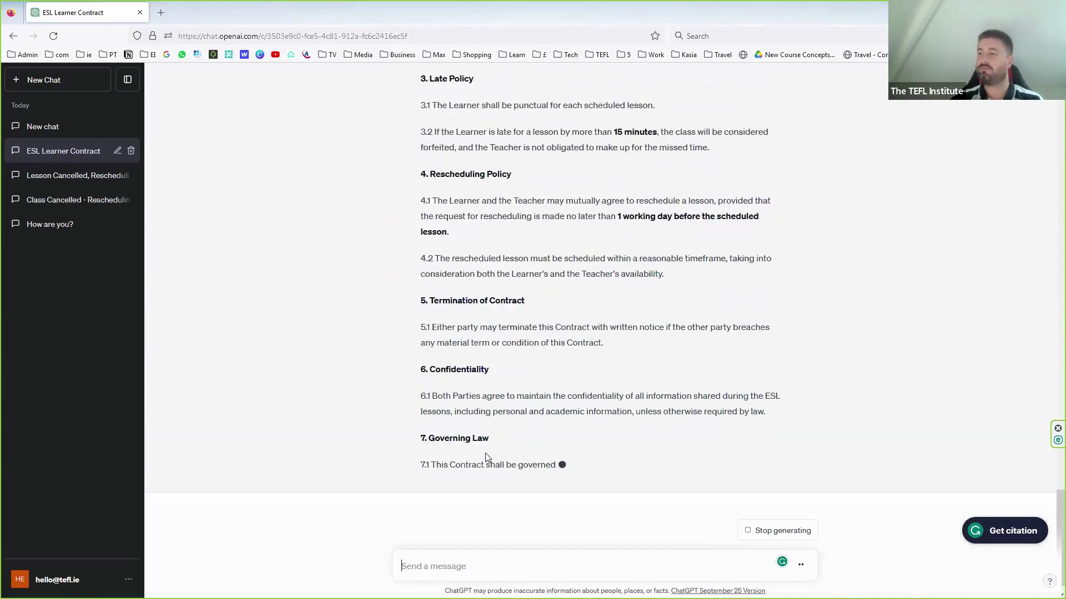
Check that the revised Cancellation Policy section requires notice four hours before the scheduled lesson.
scroll(538, 397, "up", 10)
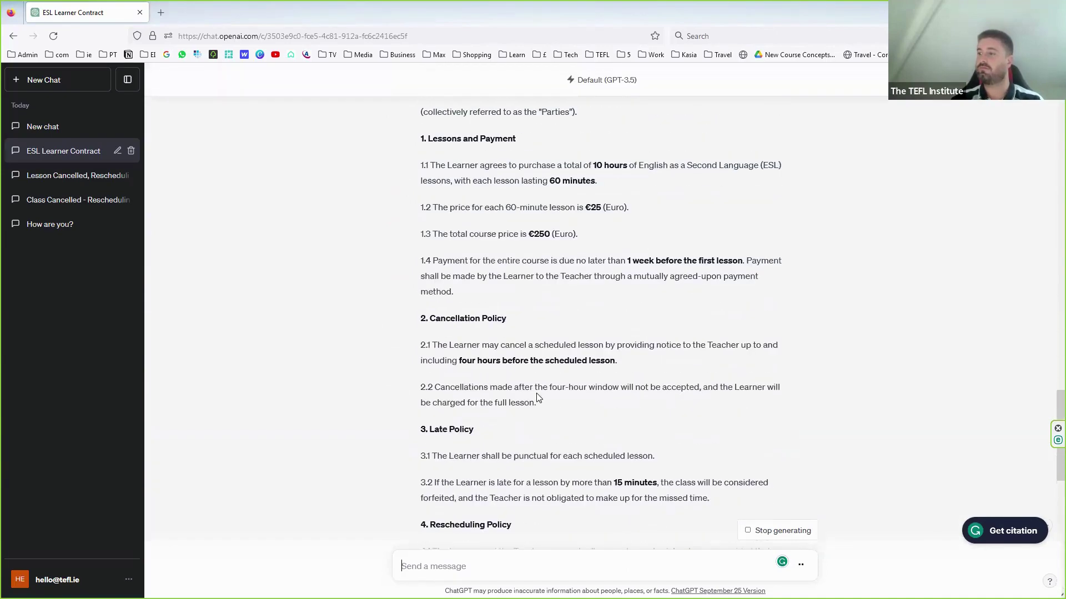
left_click_drag(459, 360, 615, 361)
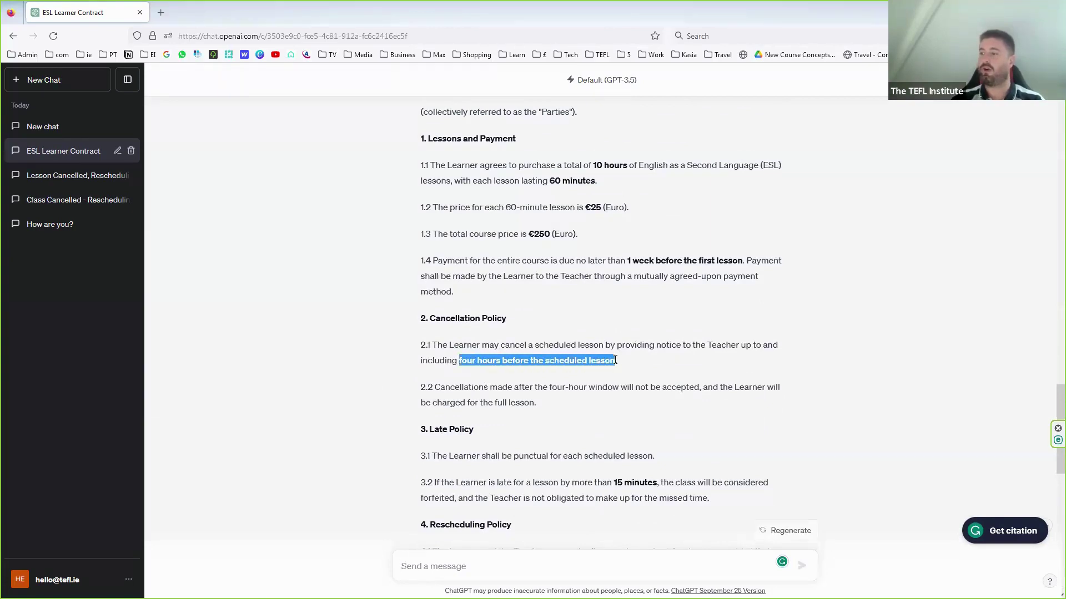
left_click(359, 403)
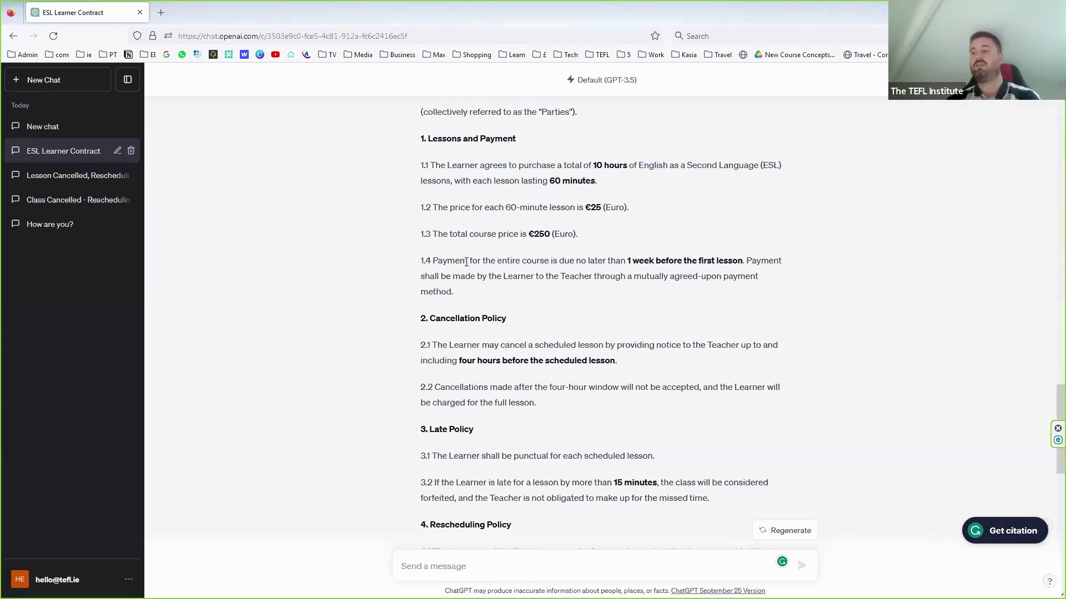
scroll(453, 361, "down", 2)
left_click_drag(417, 251, 586, 377)
scroll(586, 377, "down", 10)
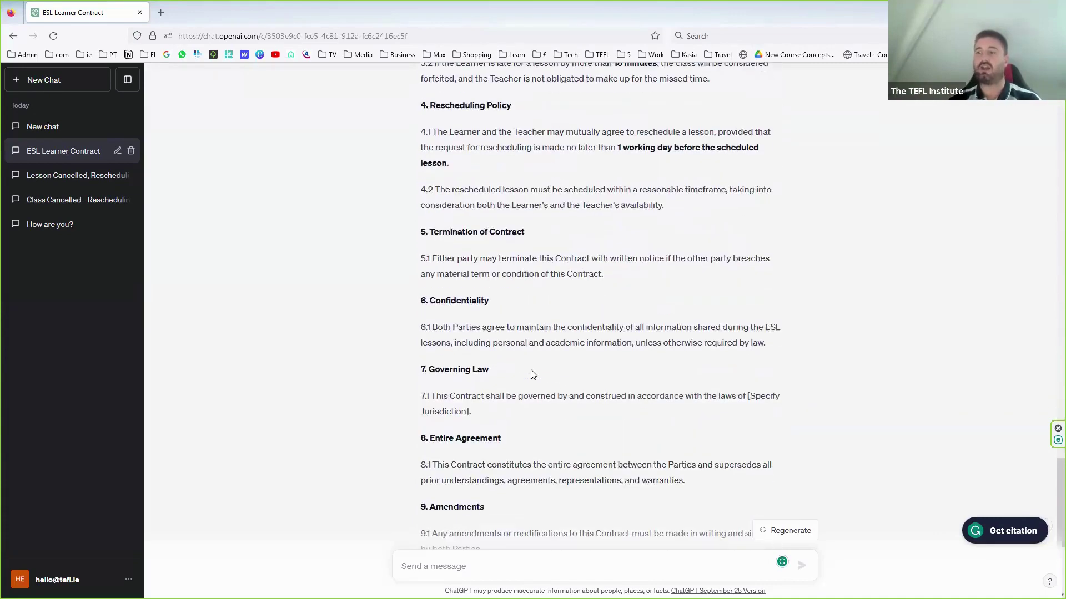
left_click(417, 386, "shift")
left_click(419, 391)
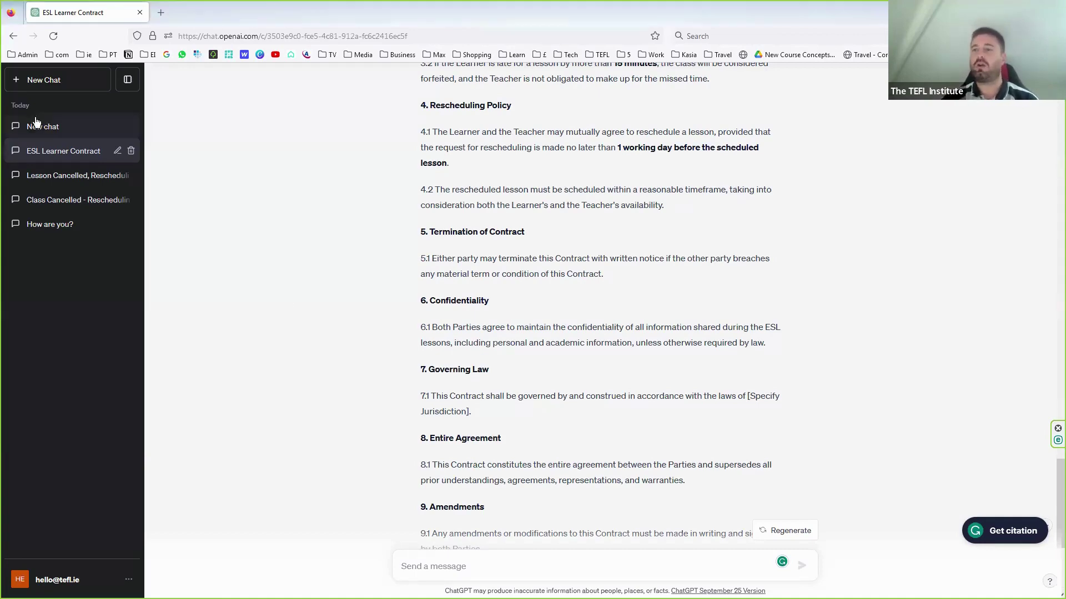
left_click(40, 133)
Open a new GPT-4 chat and paste the 60-minute B1 third-conditional lesson-plan prompt.
left_click(56, 79)
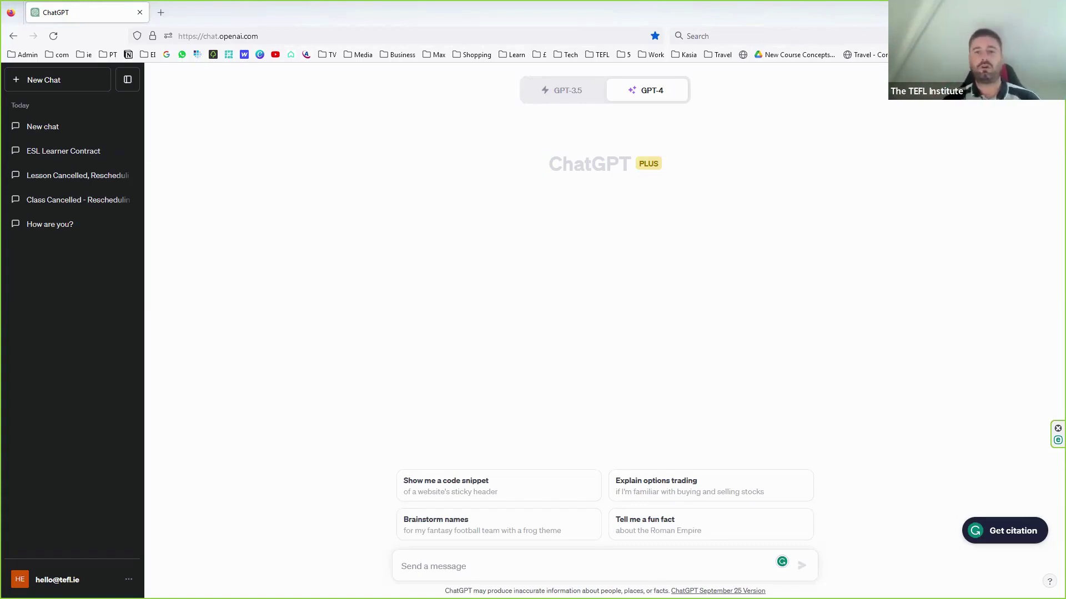
left_click(536, 565)
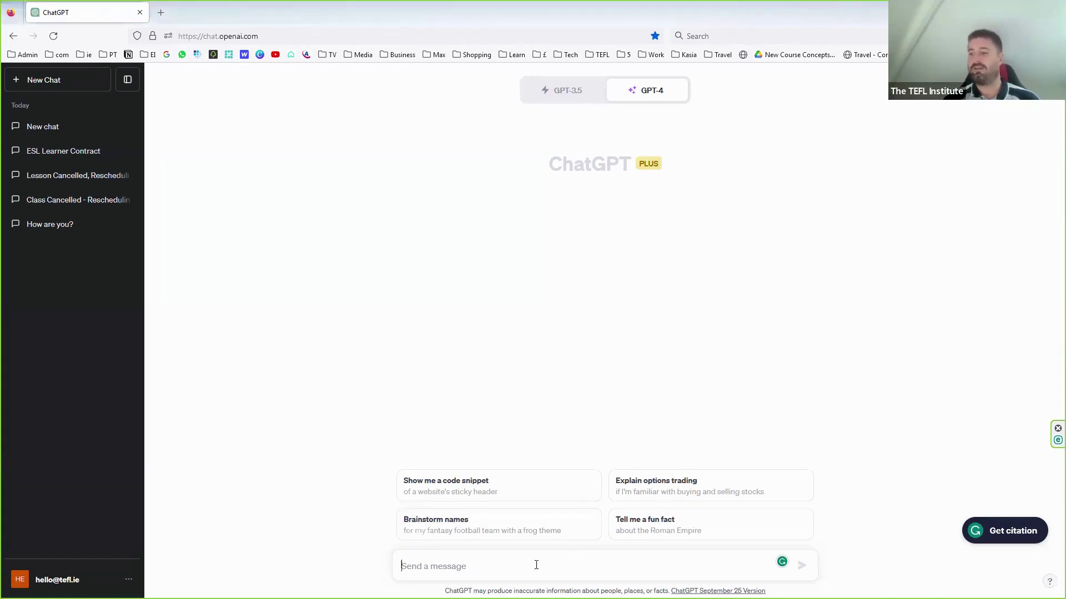
type("Create a lesson plan for the following class: Location: Online. Age and Level of Learners: Age 15 years old, B1 level. Lesson Focus: Grammar, learning the 3rd conditional. Lesson Approach: PPP (Presentation, Practice, Production). Duration: 60 minutes (Production should be the longest stage, then practice, with presentation/ warm up the shortest). Lesson Stages: Give examples of the target language in each stage. Where there are activities, give specific examples, activities, and tasks. Materials: Suggest practice materials. Homework: Create a 30-minute homework task to be completed after the lesson. Remember: The total lesson time and stage procedures should not exceed 60 minutes.")
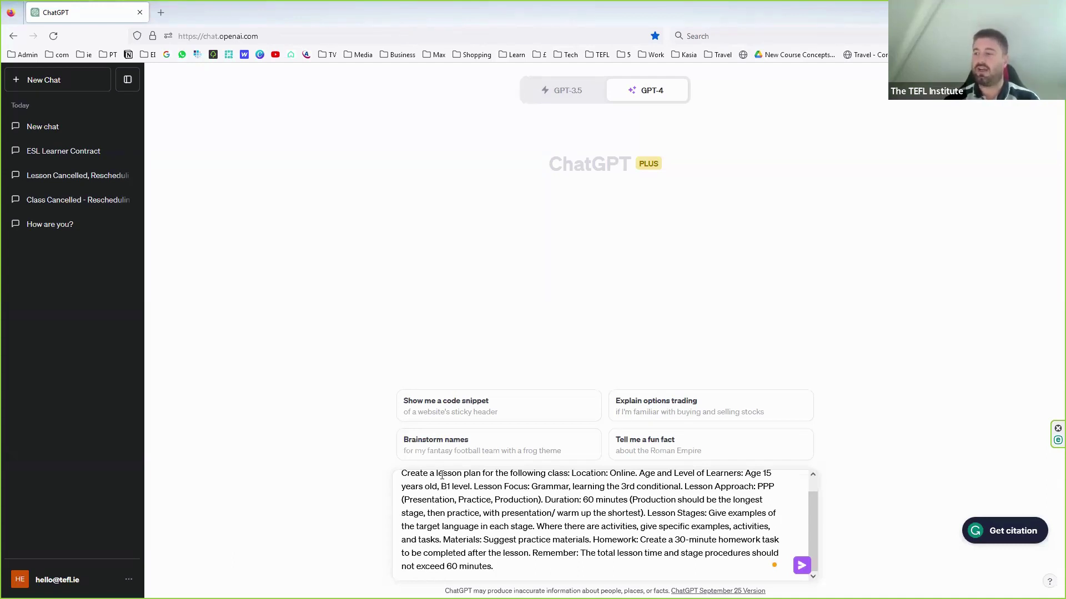
left_click_drag(573, 473, 635, 473)
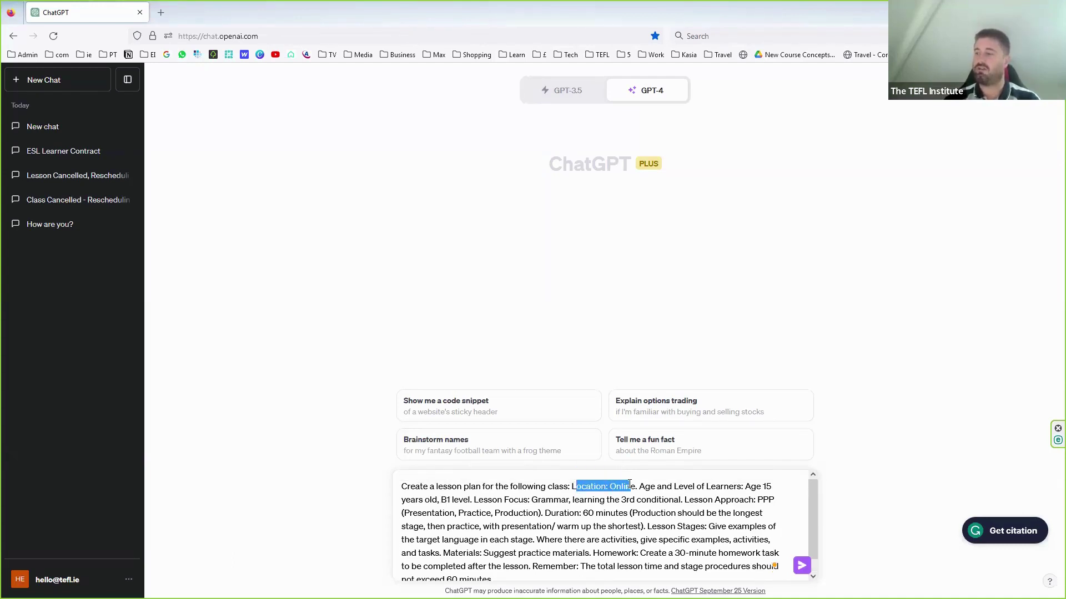
key("Right")
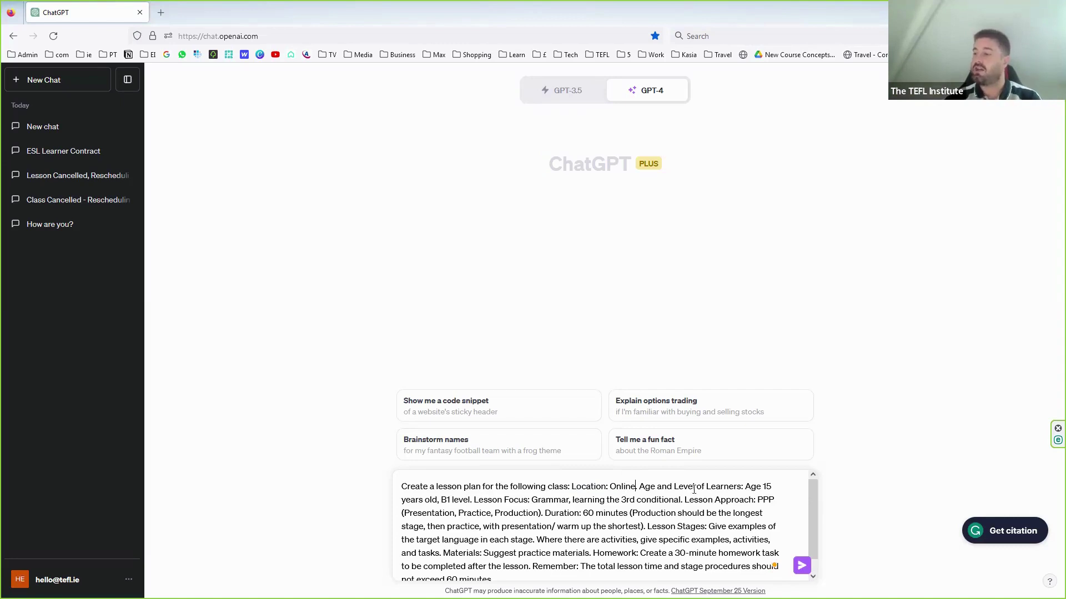
type(".")
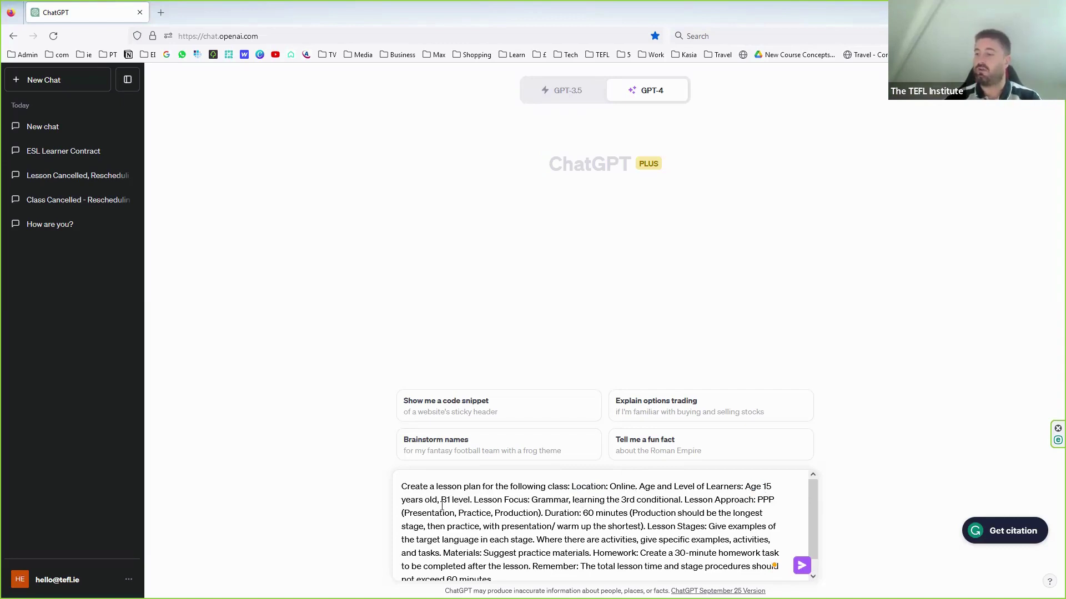
left_click_drag(538, 500, 682, 501)
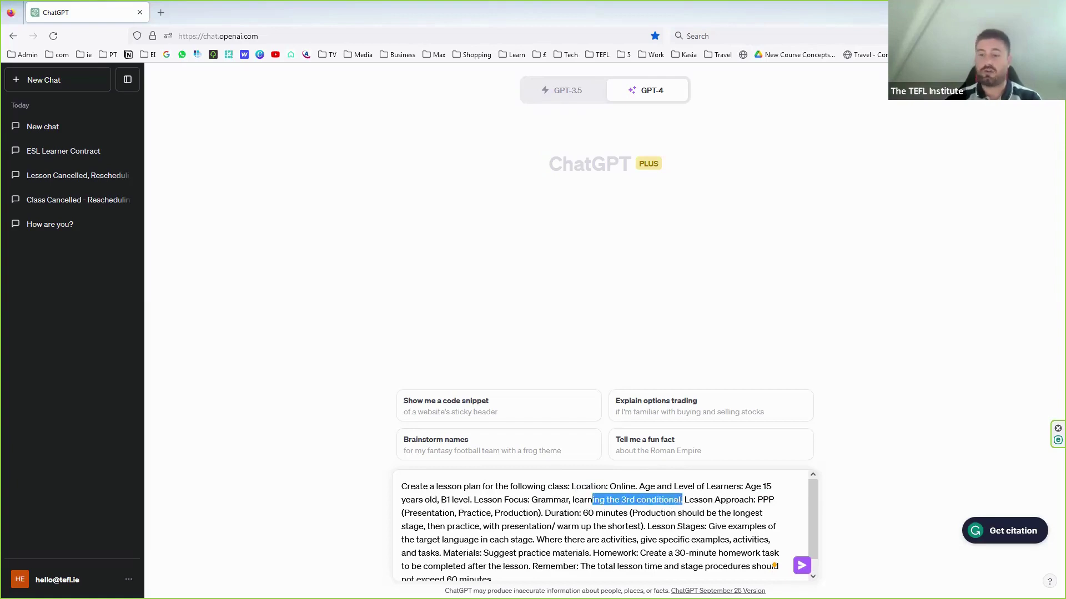
left_click(682, 513)
left_click_drag(756, 500, 776, 498)
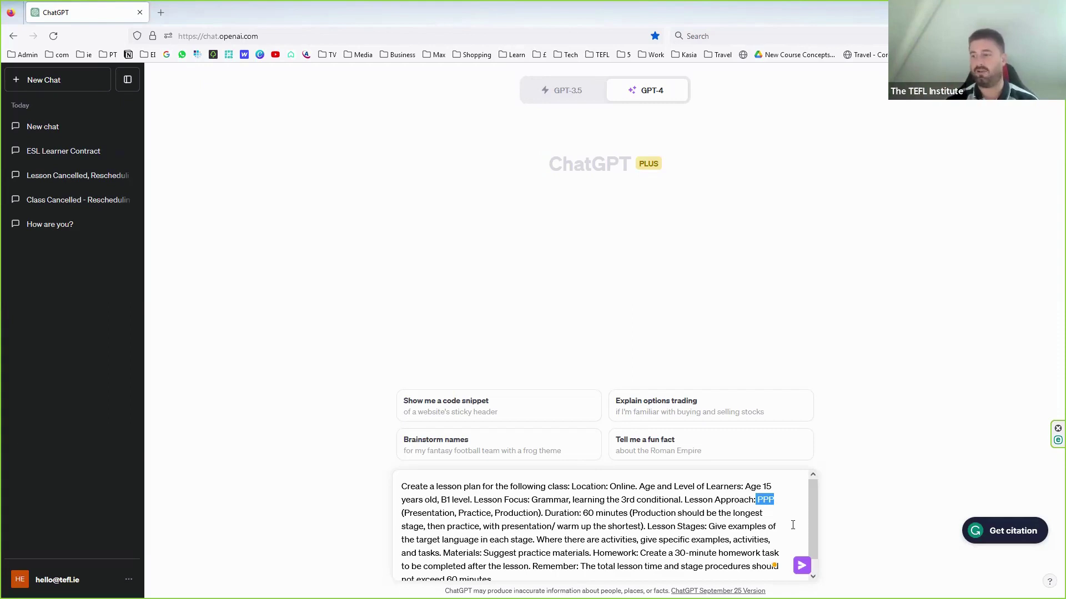
left_click(505, 526)
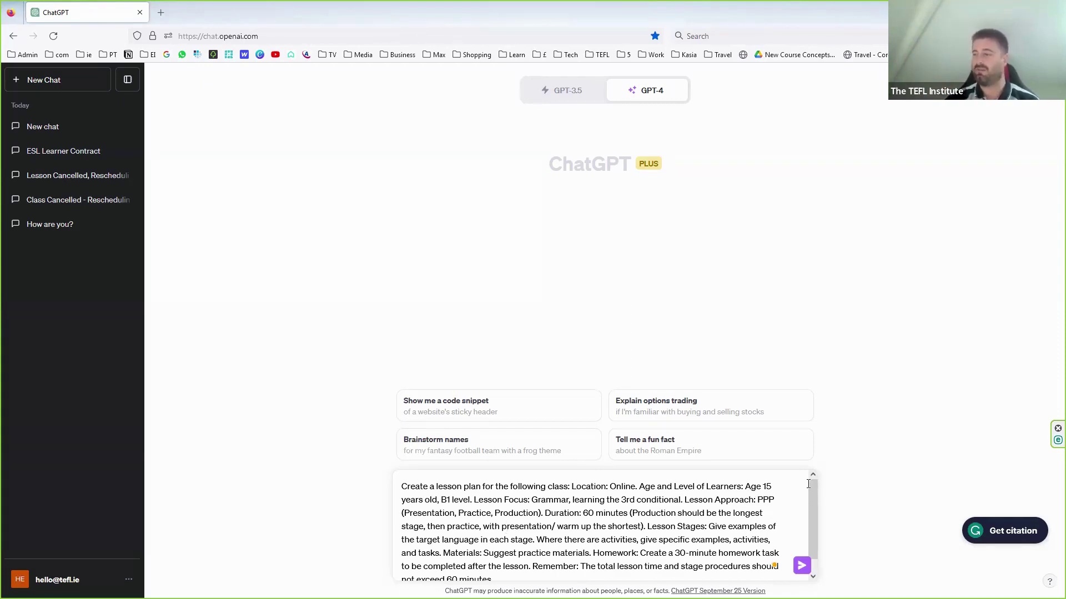
left_click_drag(404, 514, 642, 513)
left_click(515, 527)
scroll(515, 526, "down", 1)
left_click(660, 525)
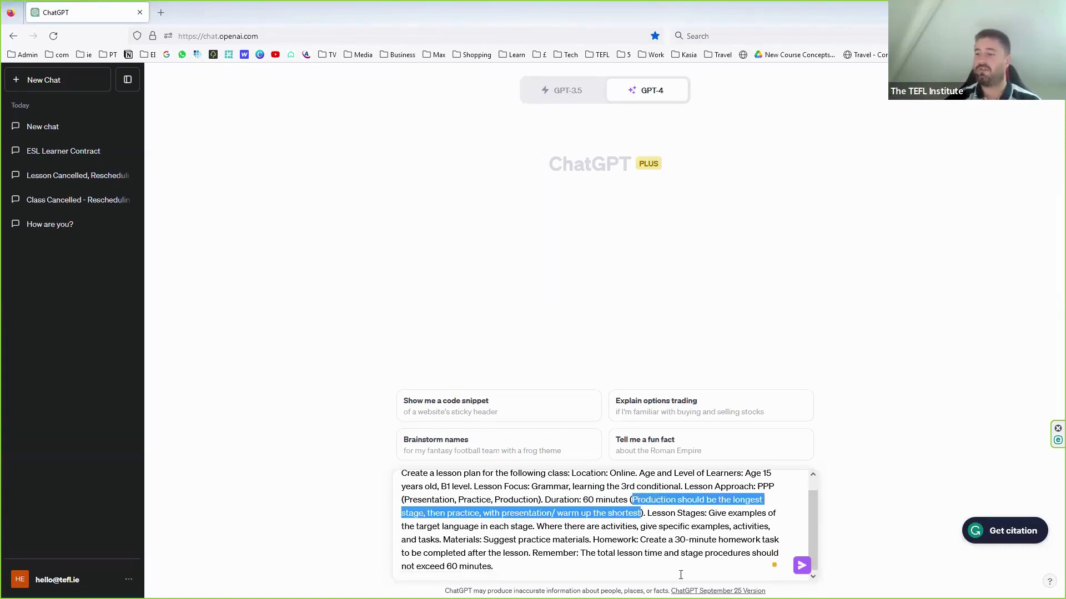
Review the prompt's target language, activities, materials and 60-minute limit, then send it to GPT-4.
left_click(645, 539)
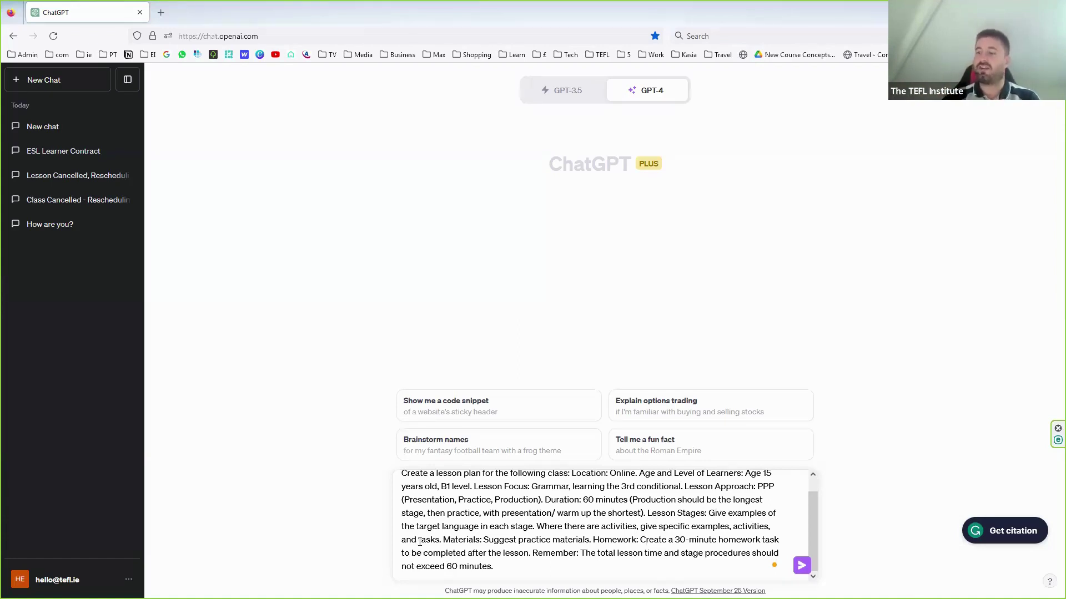
left_click_drag(404, 527, 533, 530)
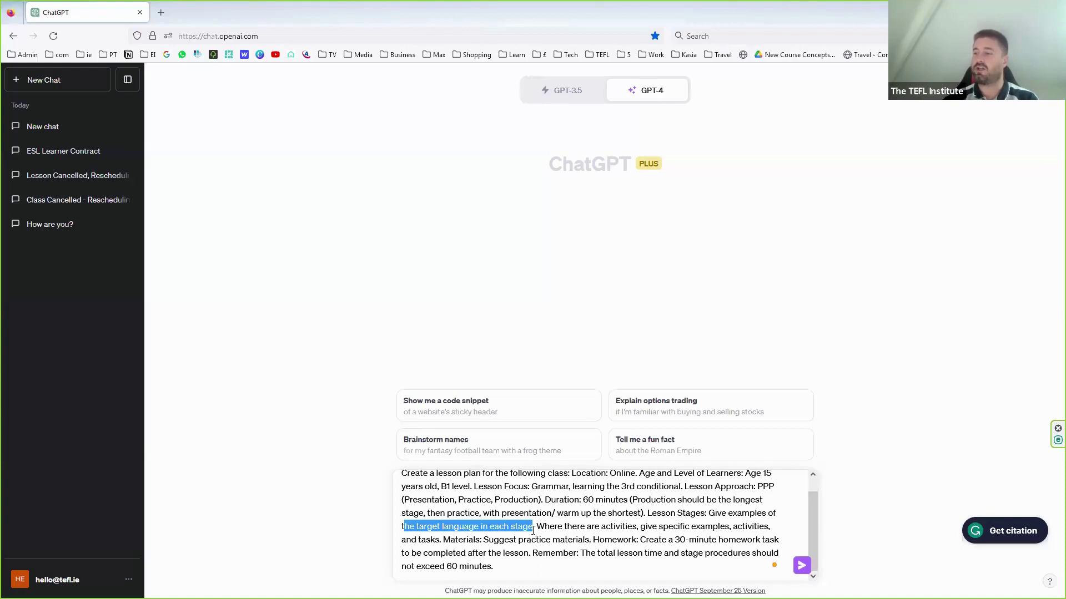
left_click(562, 561)
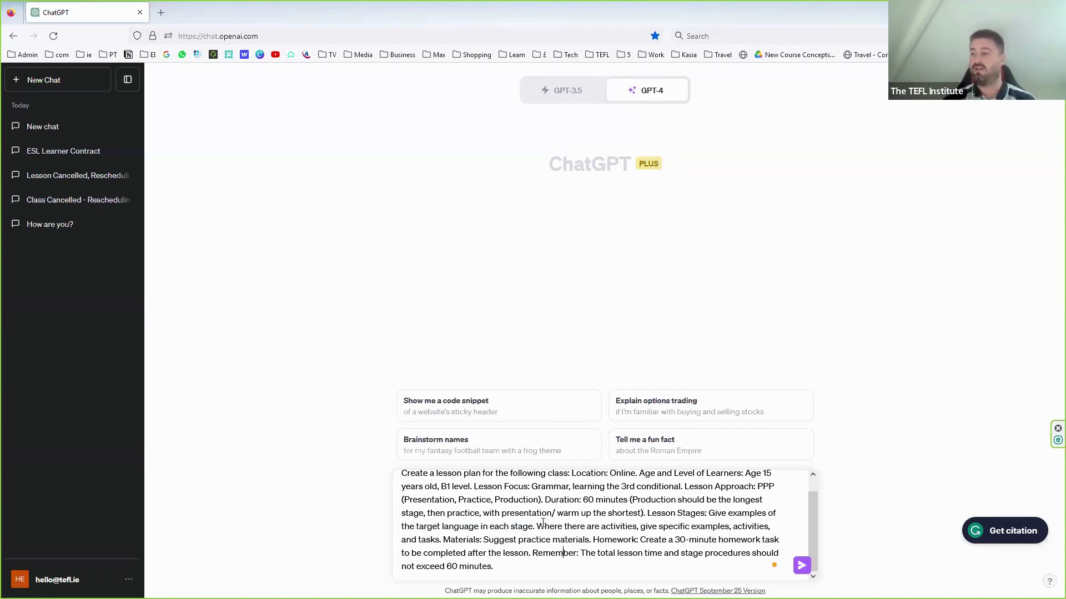
left_click_drag(536, 526, 628, 526)
left_click(641, 526)
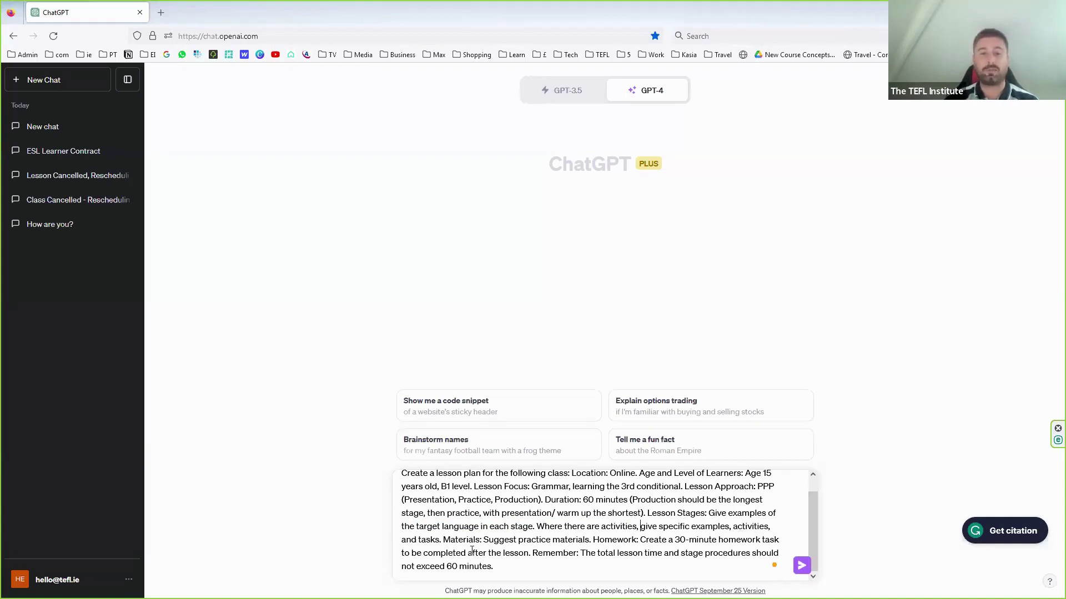
left_click_drag(488, 539, 738, 572)
left_click(605, 553)
left_click(630, 559)
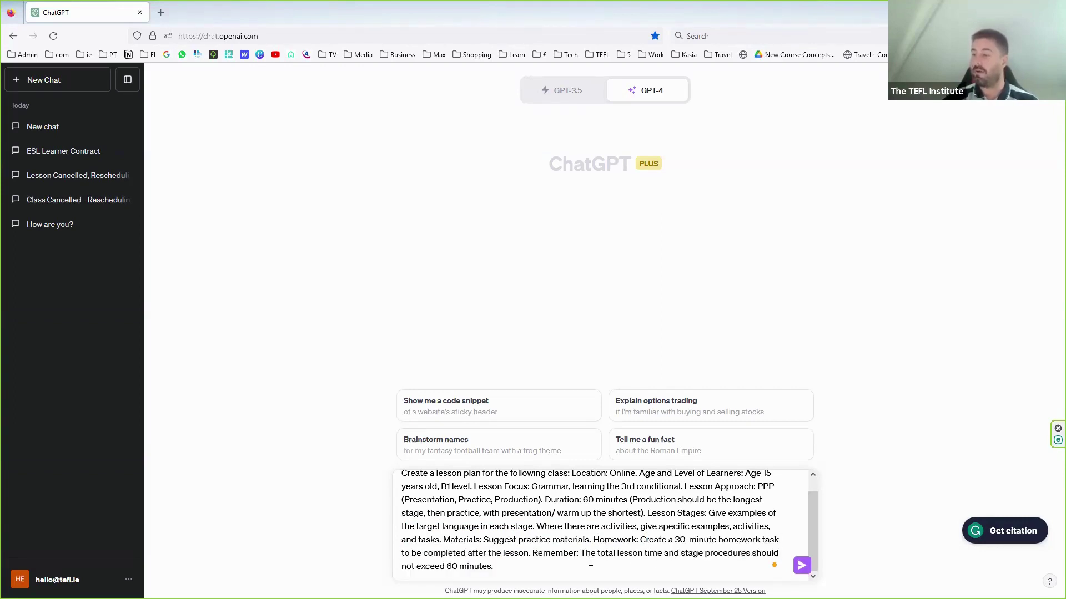
left_click_drag(532, 552, 562, 577)
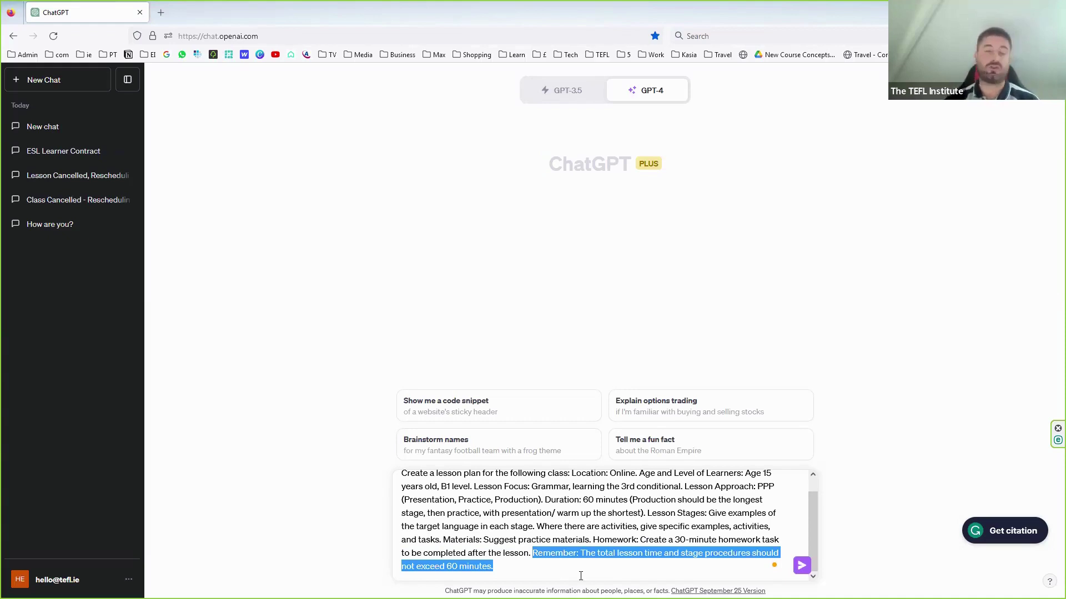
left_click(579, 575)
key("Return")
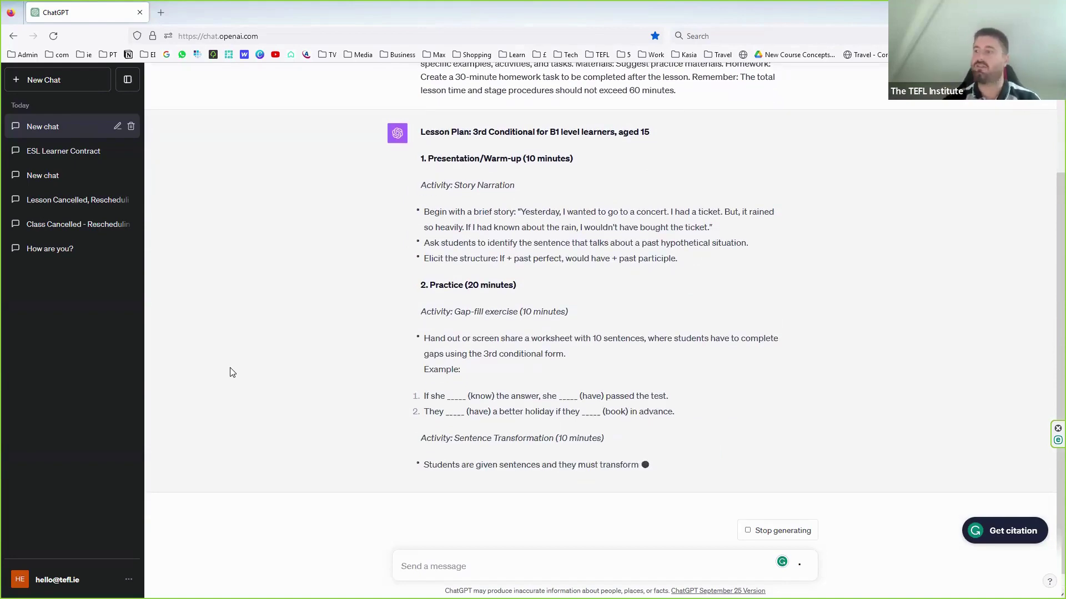
Scroll back up to follow the lesson plan's presentation and practice stages as GPT-4 writes them.
scroll(250, 372, "up", 1)
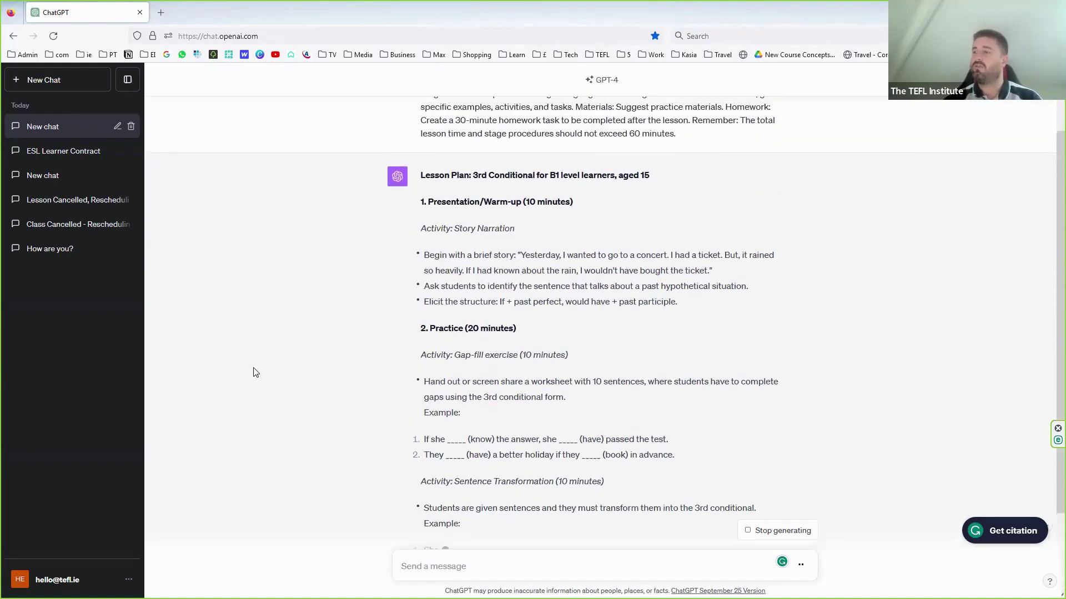
scroll(253, 371, "up", 2)
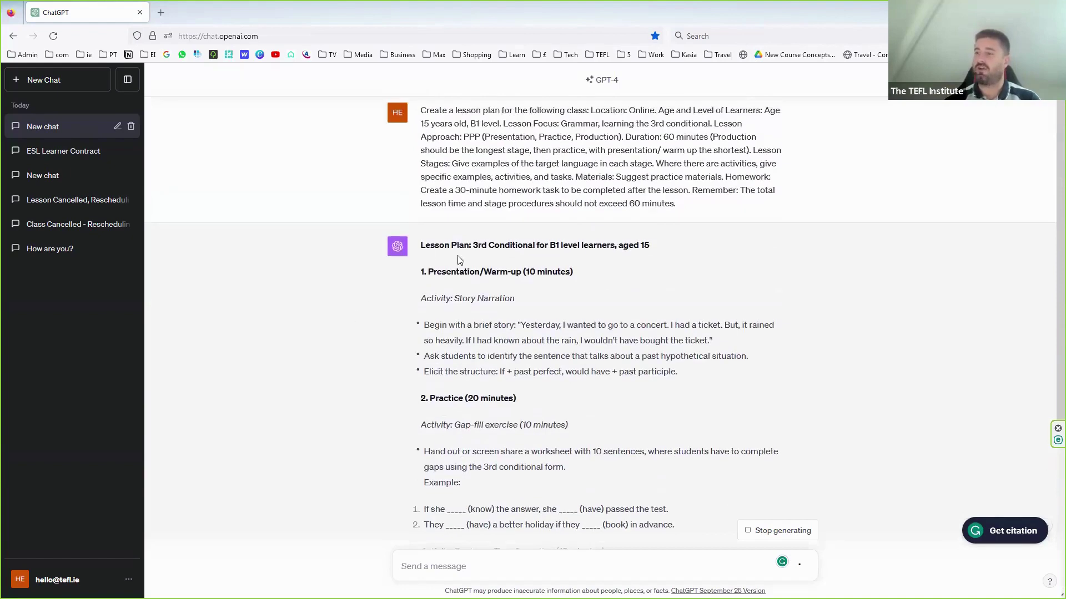
Highlight the learners' age and the 10-minute warm-up and 20-minute practice timings.
left_click_drag(499, 245, 650, 245)
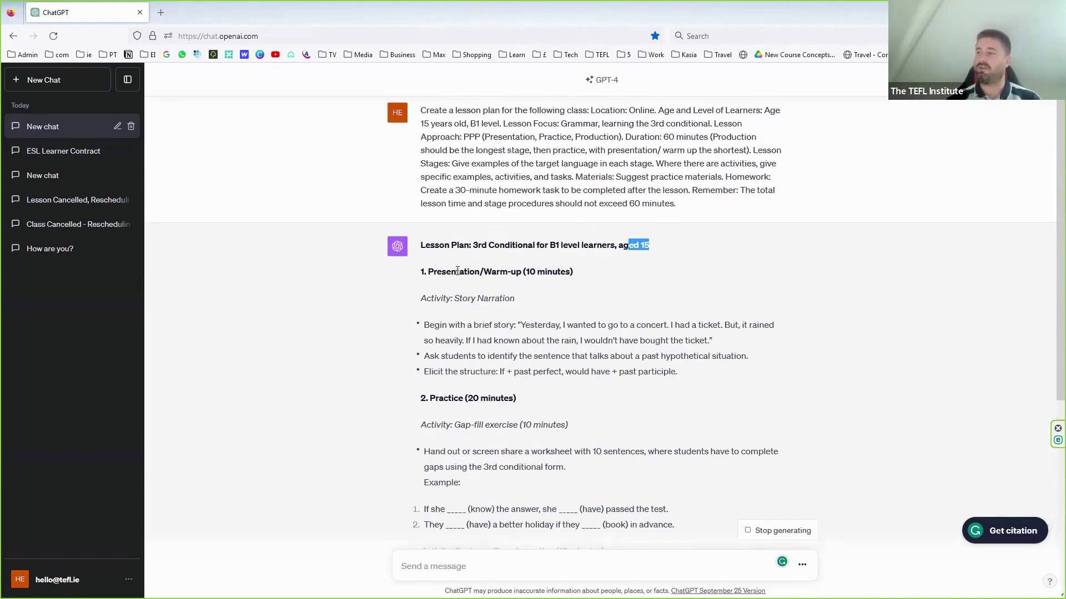
left_click_drag(455, 272, 573, 272)
scroll(550, 346, "down", 2)
scroll(552, 350, "down", 1)
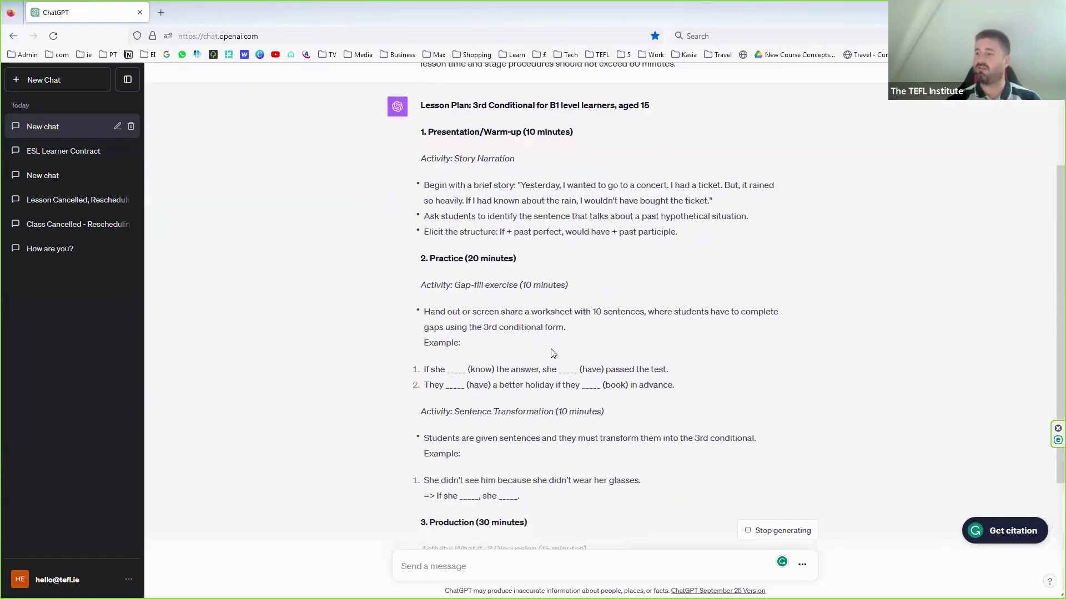
left_click_drag(526, 133, 583, 134)
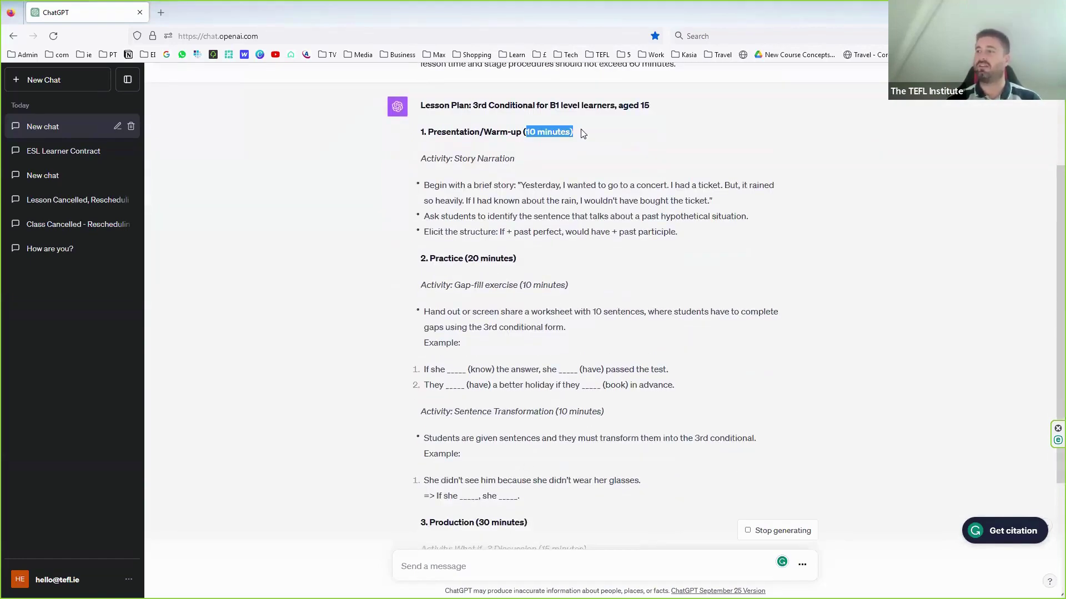
left_click_drag(464, 258, 539, 260)
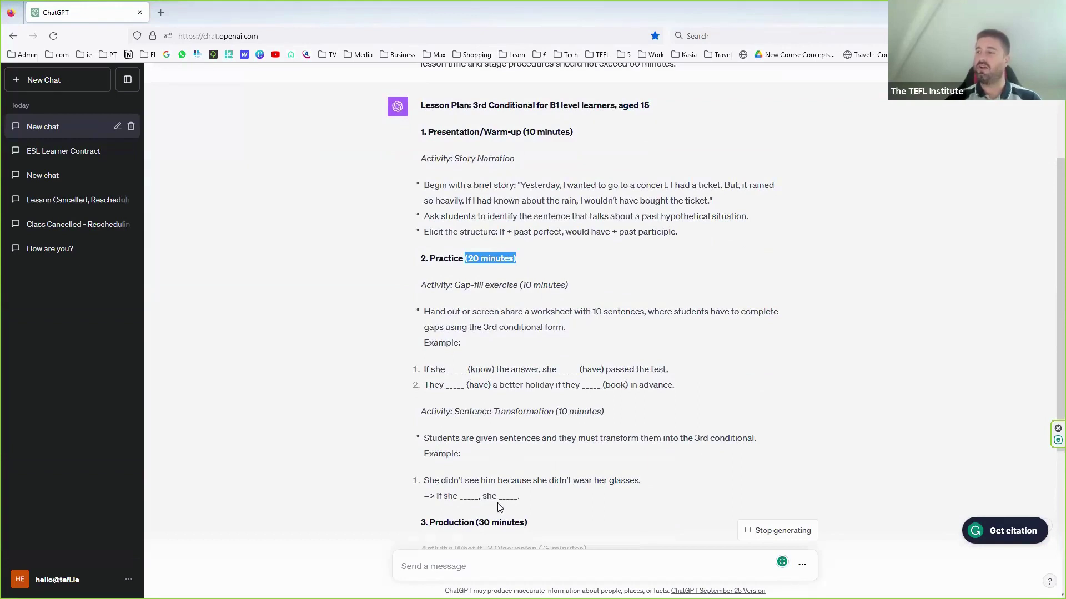
left_click(478, 525)
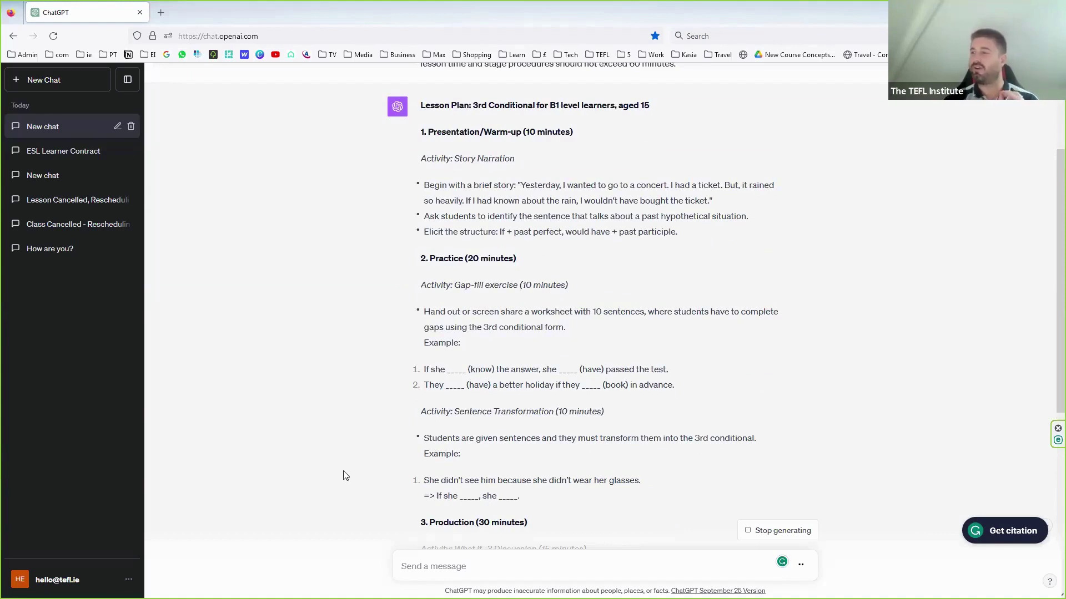
Highlight the warm-up story example, the identification instruction and the third conditional structure formula.
scroll(343, 470, "up", 2)
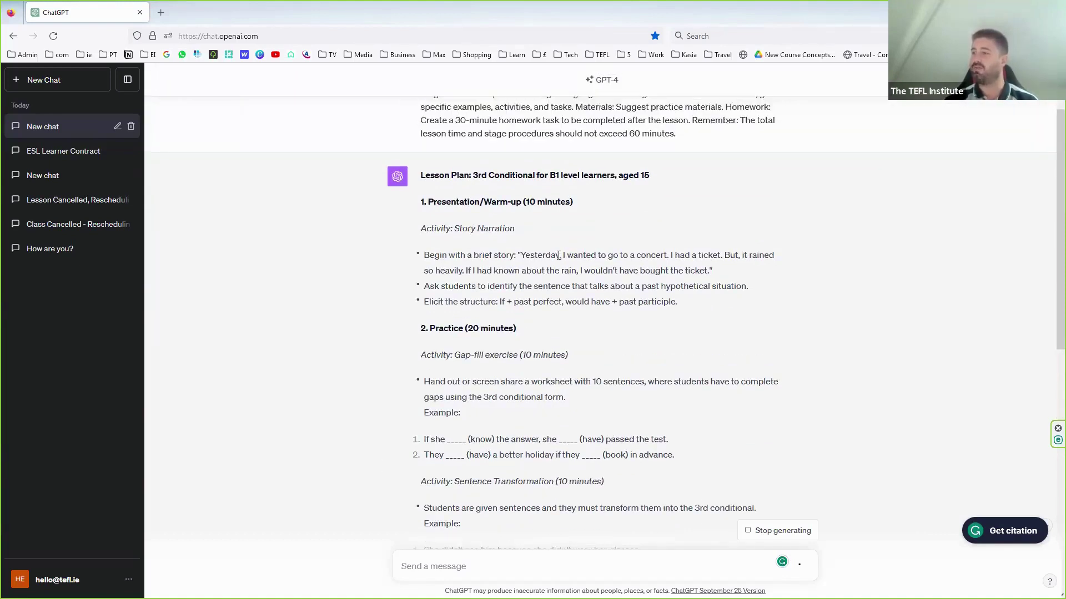
left_click_drag(560, 255, 713, 270)
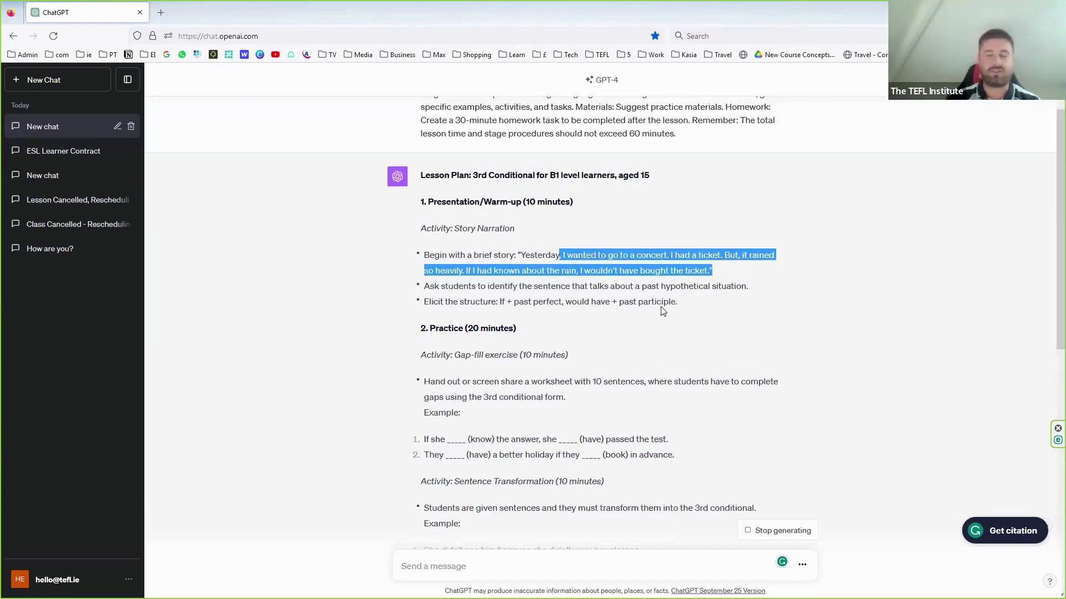
left_click(470, 282)
triple_click(470, 285)
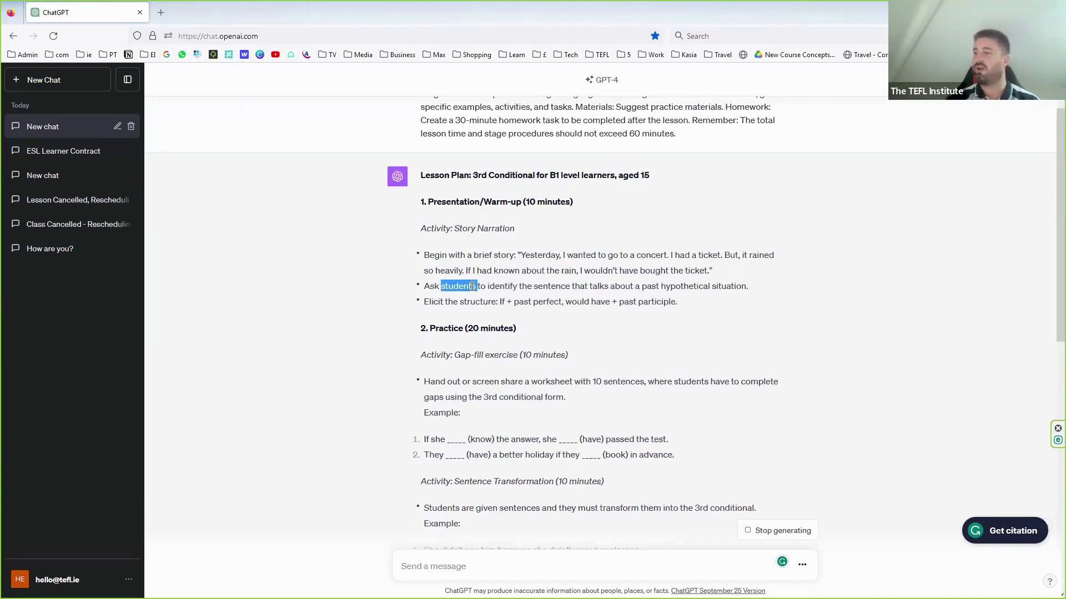
left_click(721, 399)
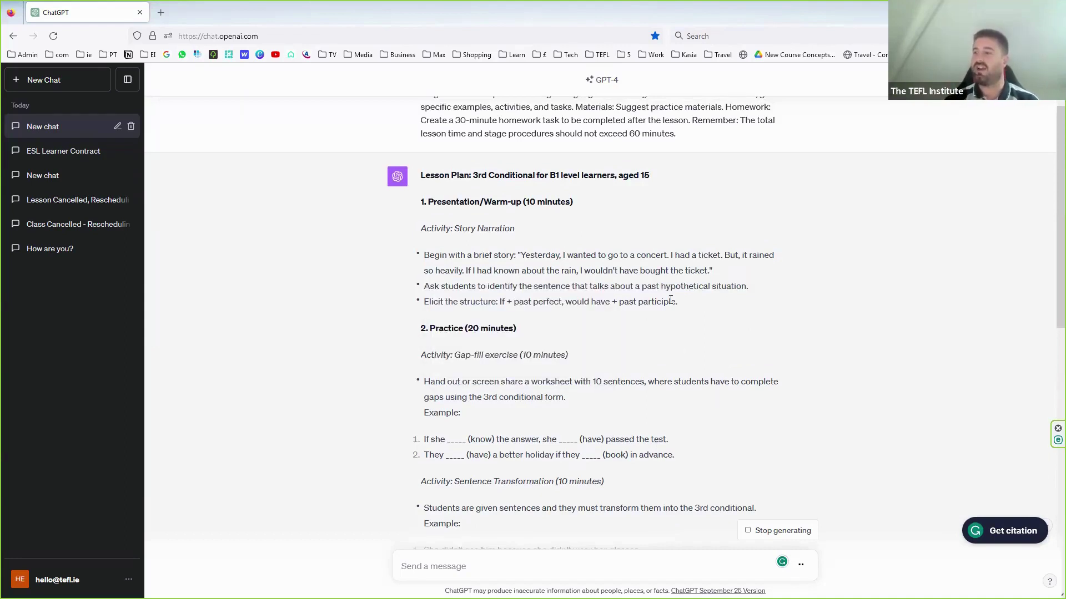
left_click_drag(688, 302, 499, 303)
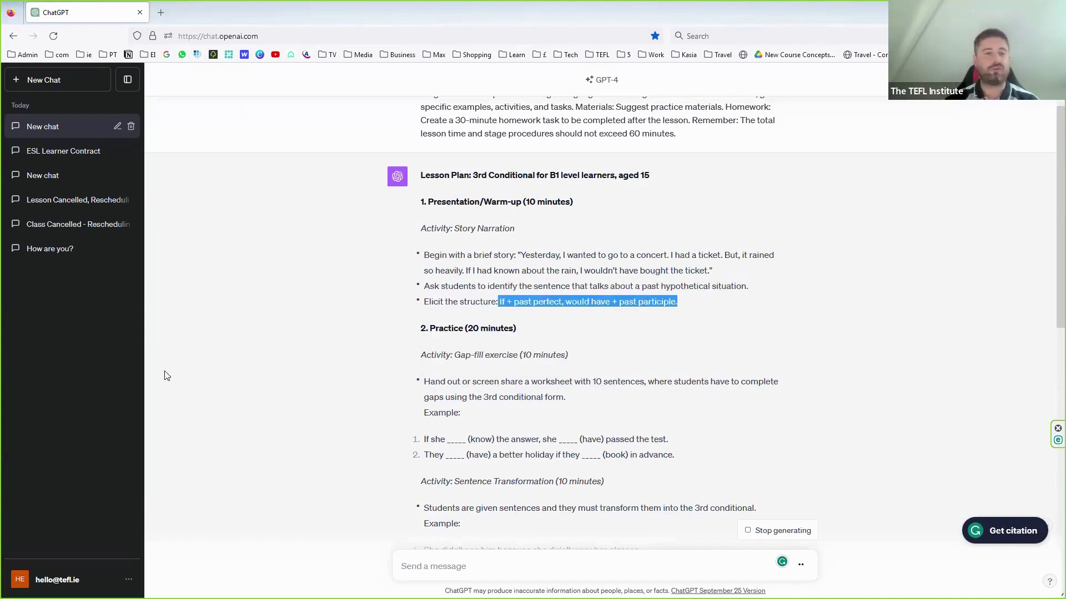
left_click(248, 351)
scroll(328, 340, "down", 2)
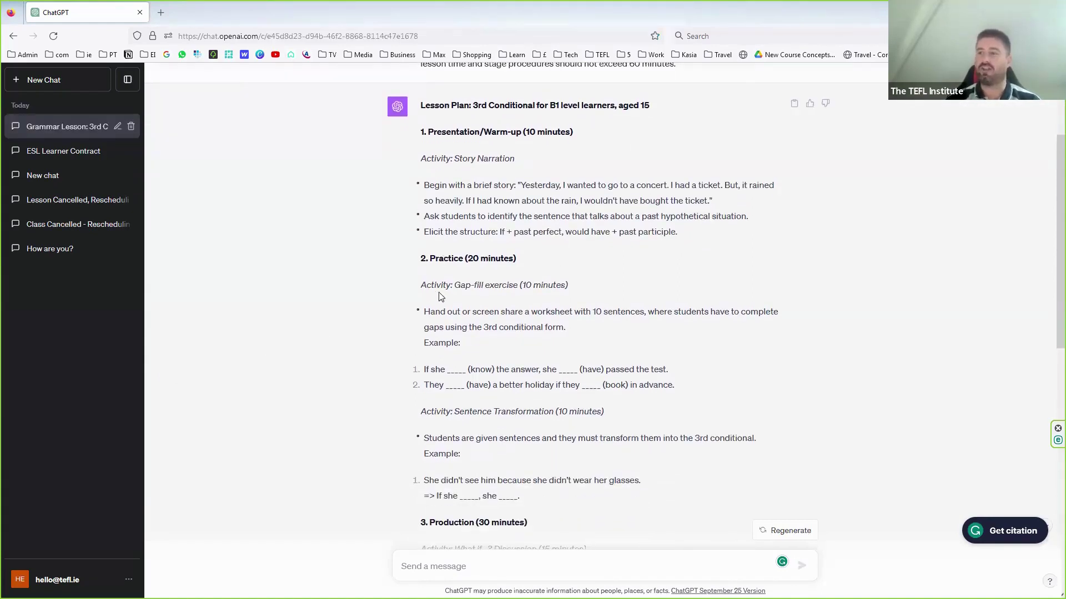
scroll(441, 303, "down", 2)
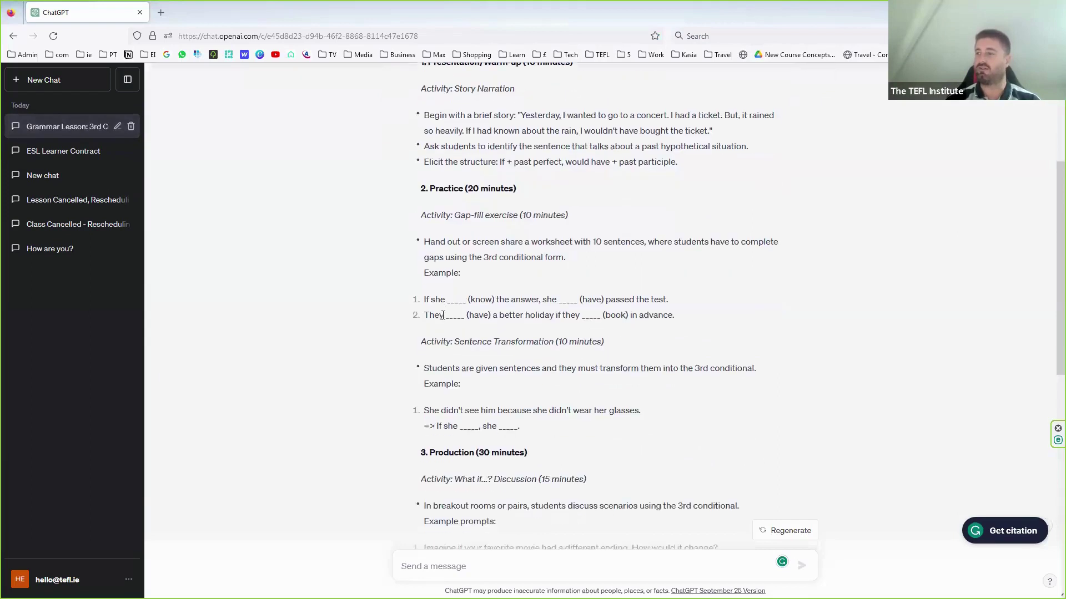
triple_click(461, 215)
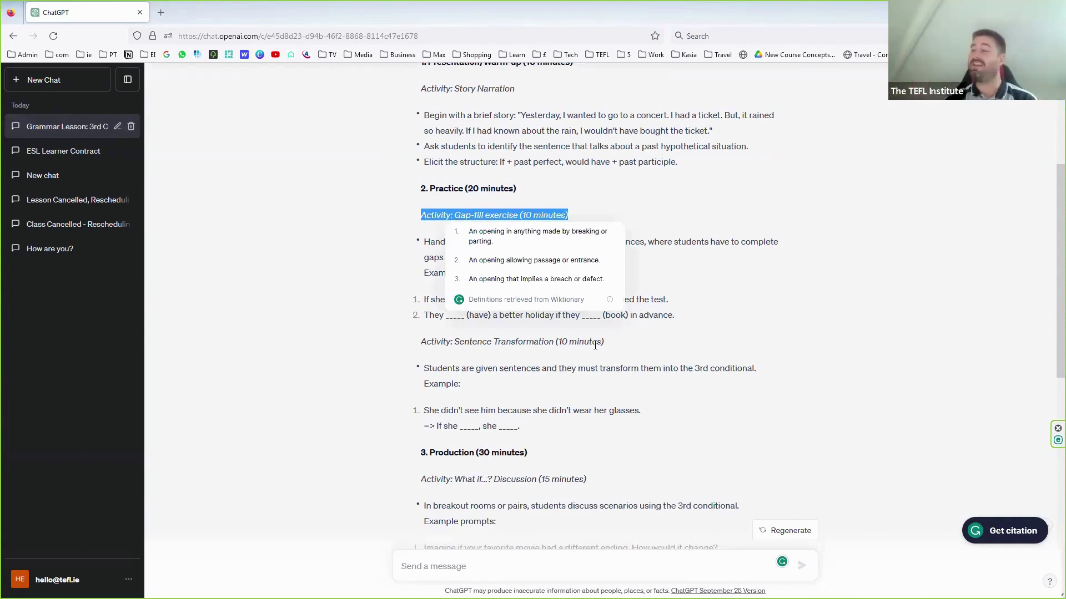
left_click(356, 308)
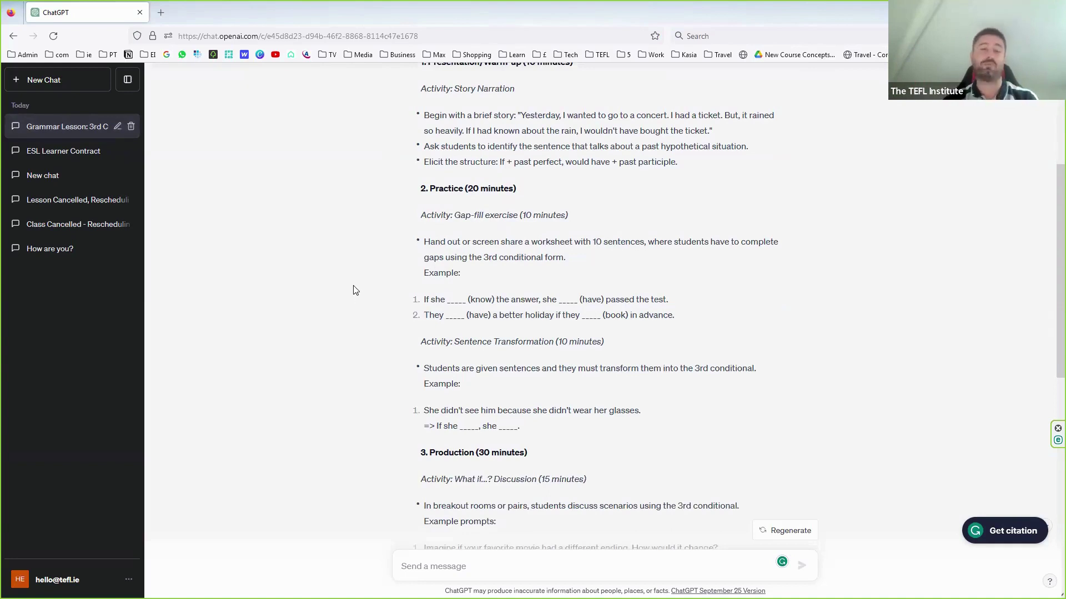
double_click(501, 242)
left_click(486, 237)
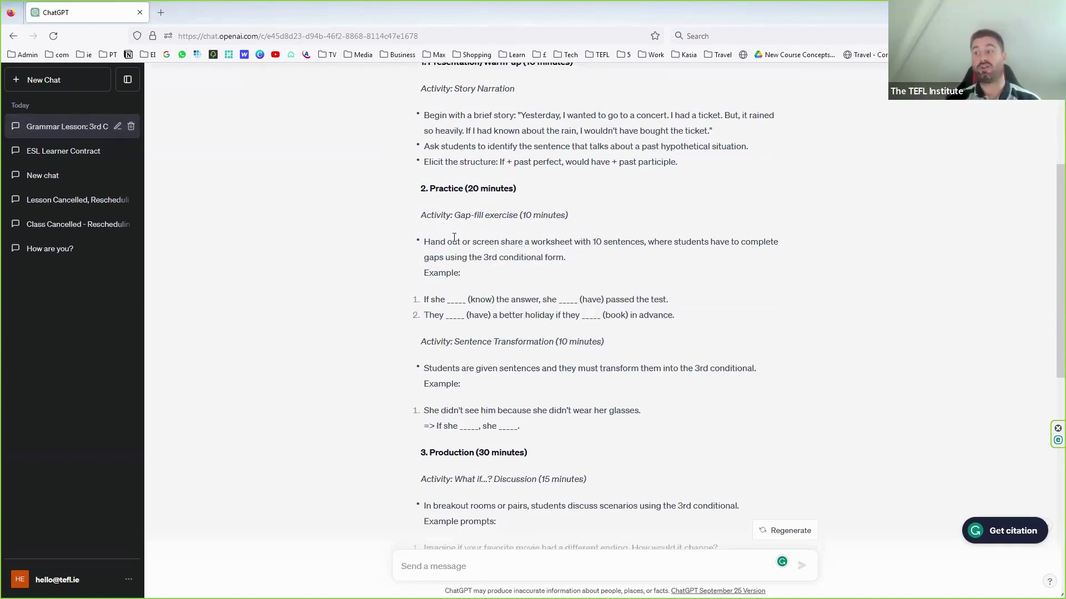
left_click_drag(466, 242, 538, 243)
left_click(590, 252)
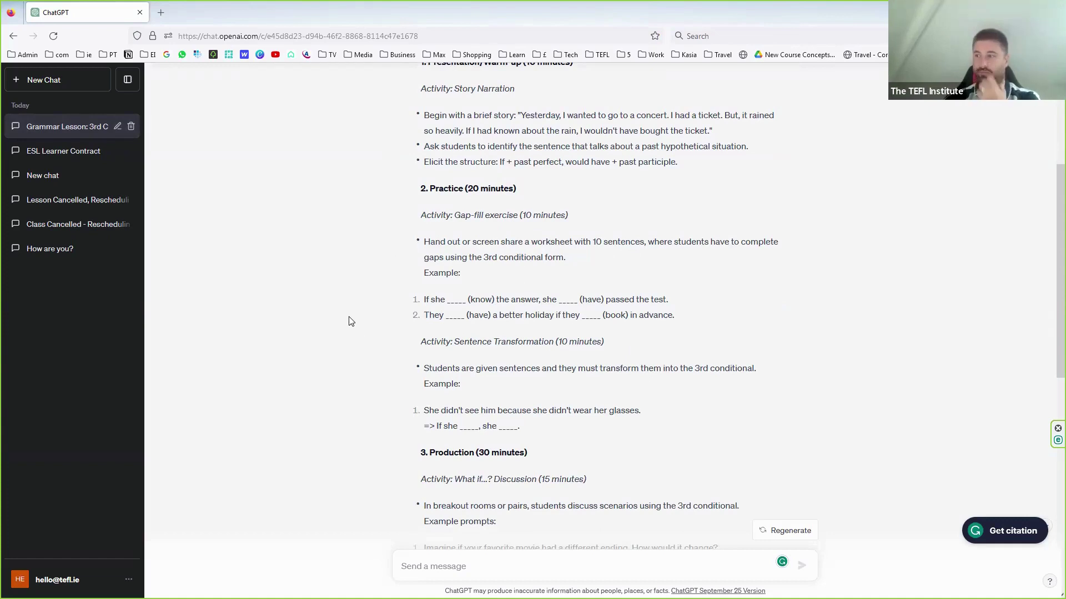
scroll(349, 321, "down", 1)
left_click_drag(426, 229, 684, 229)
left_click(394, 267)
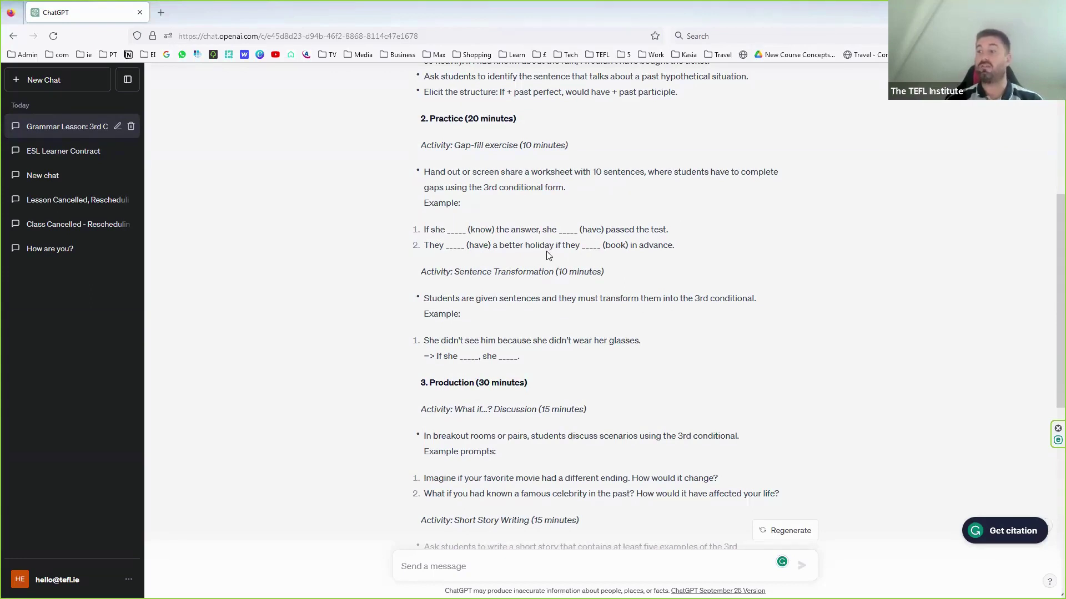
left_click_drag(687, 247, 429, 231)
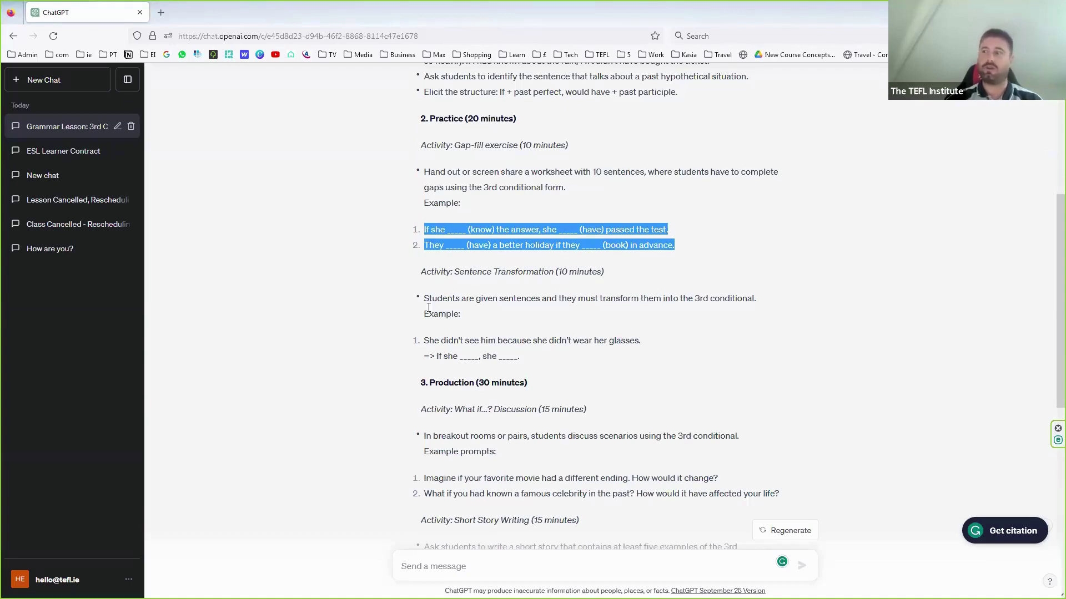
left_click(330, 302)
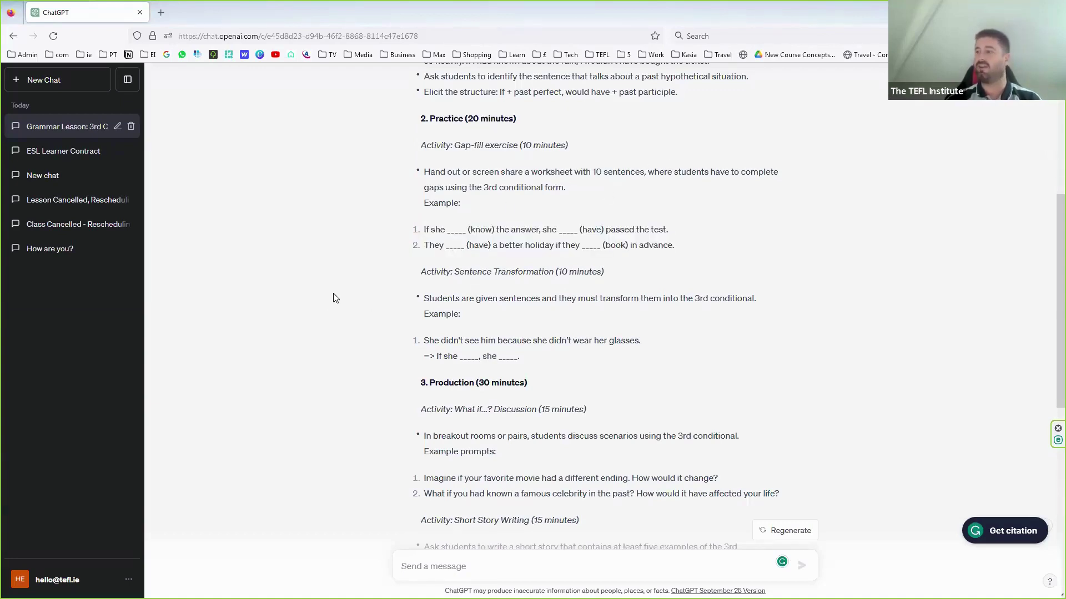
double_click(457, 272)
left_click(403, 276)
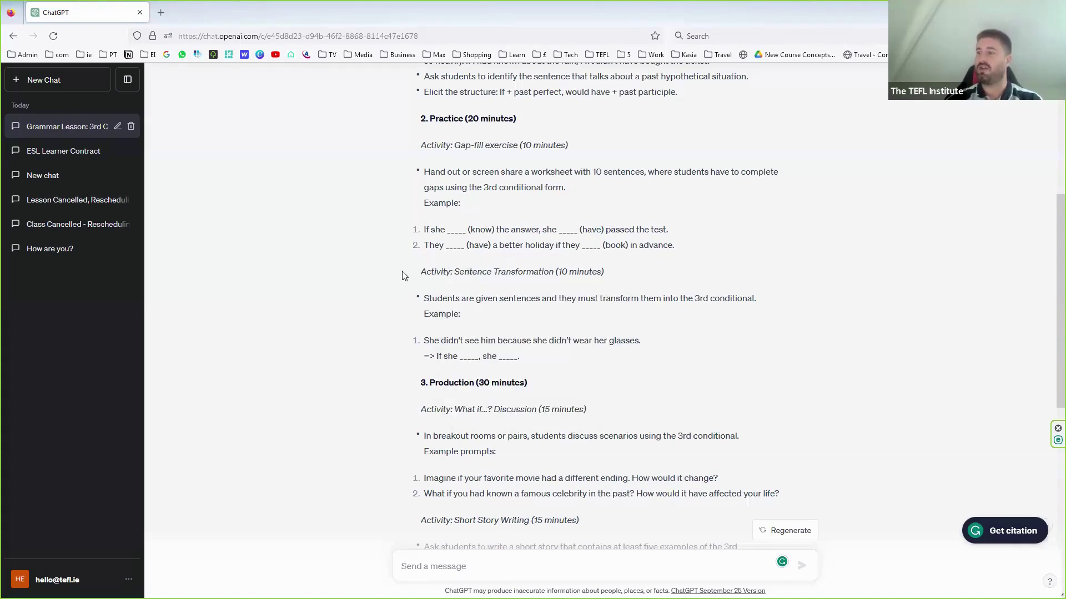
scroll(389, 275, "down", 1)
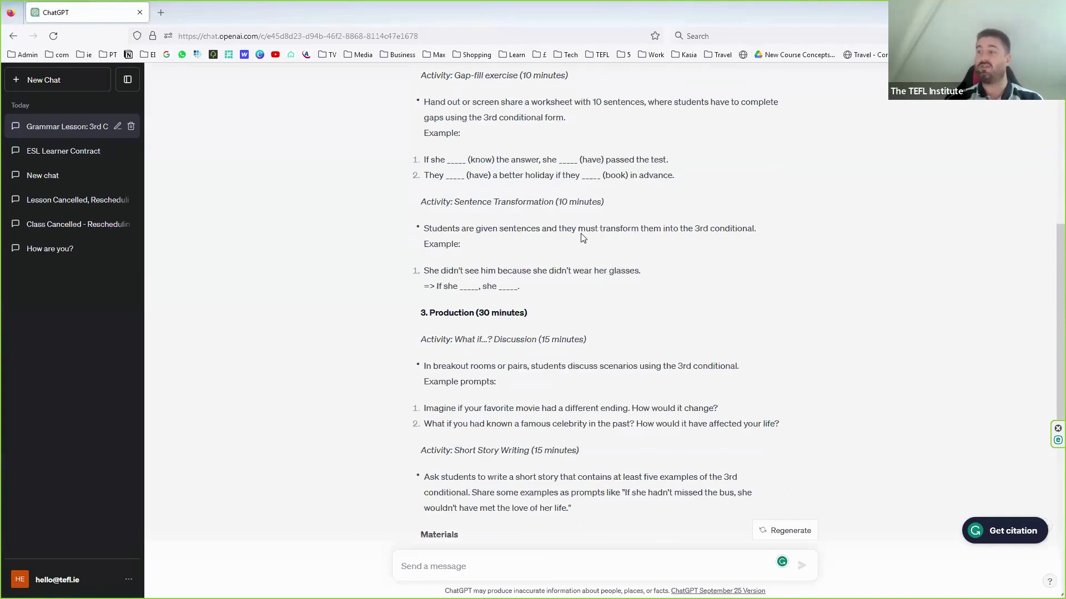
left_click_drag(579, 232, 670, 245)
left_click(670, 245)
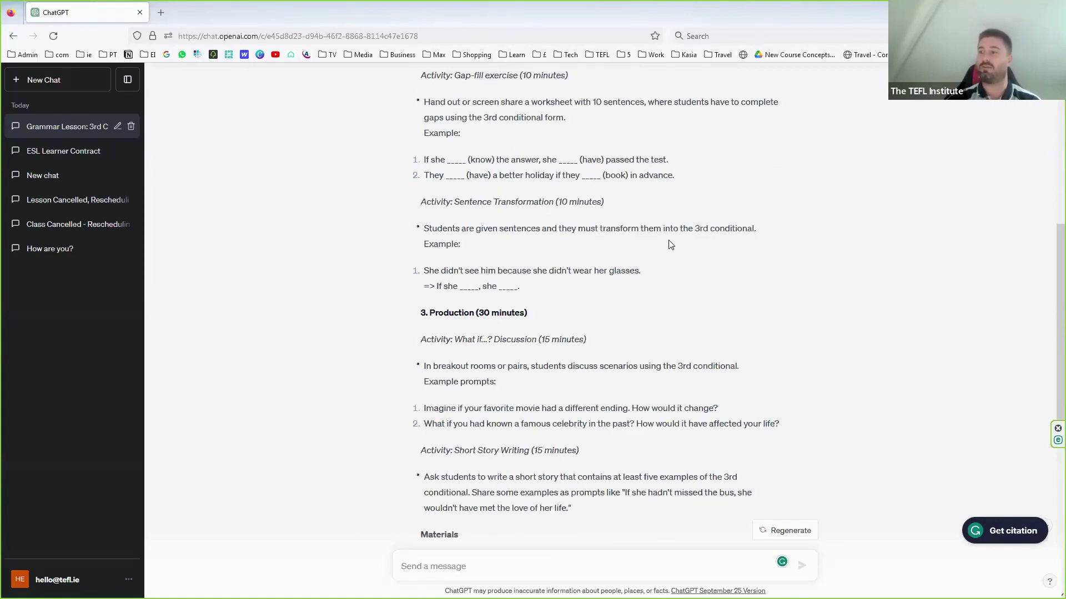
triple_click(570, 268)
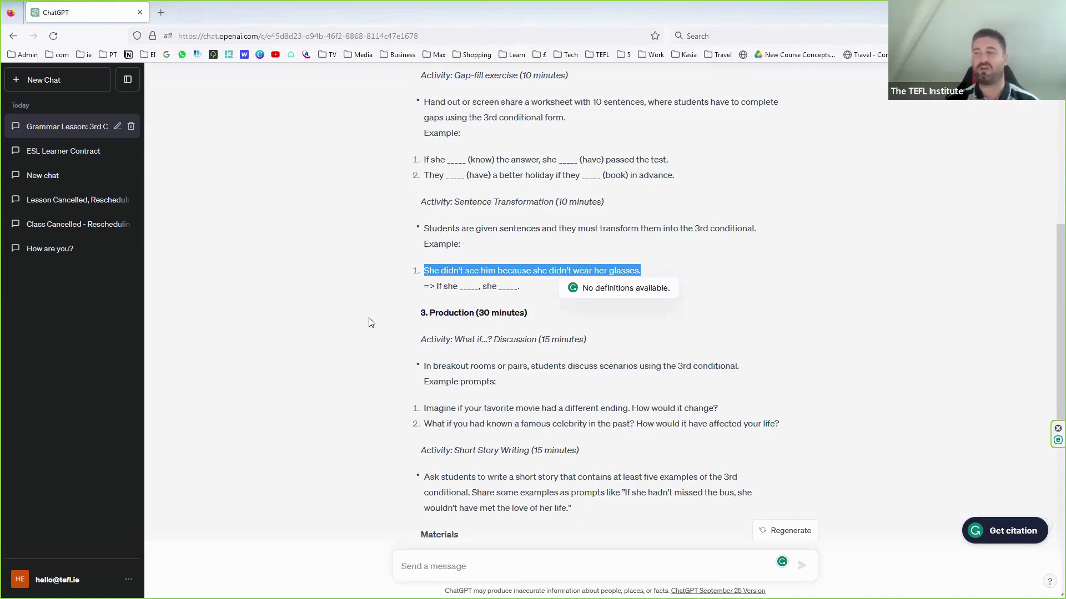
left_click(341, 317)
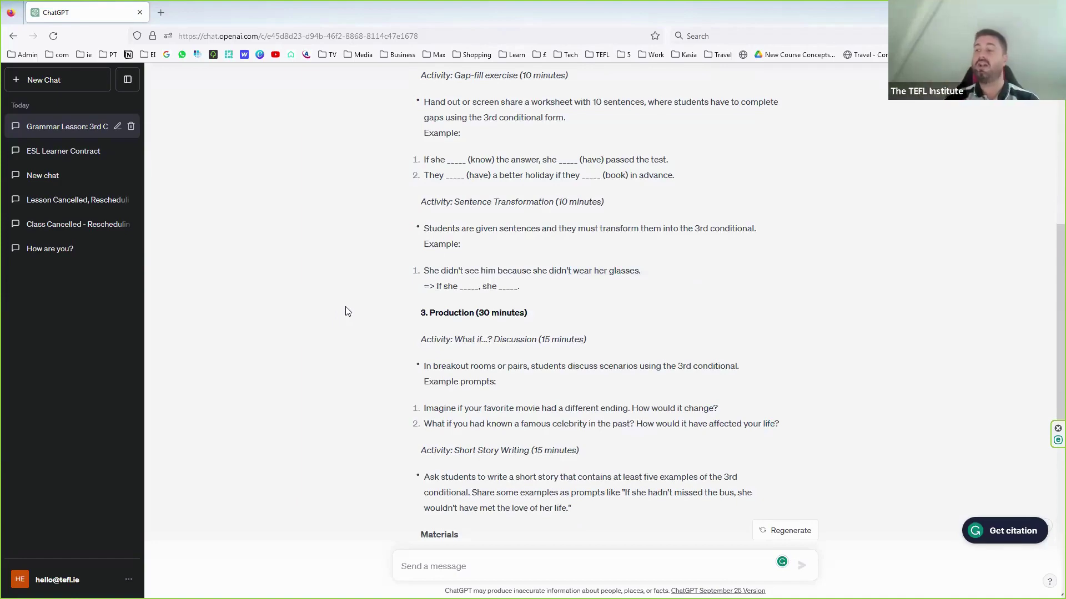
left_click_drag(409, 274, 532, 291)
left_click(489, 343)
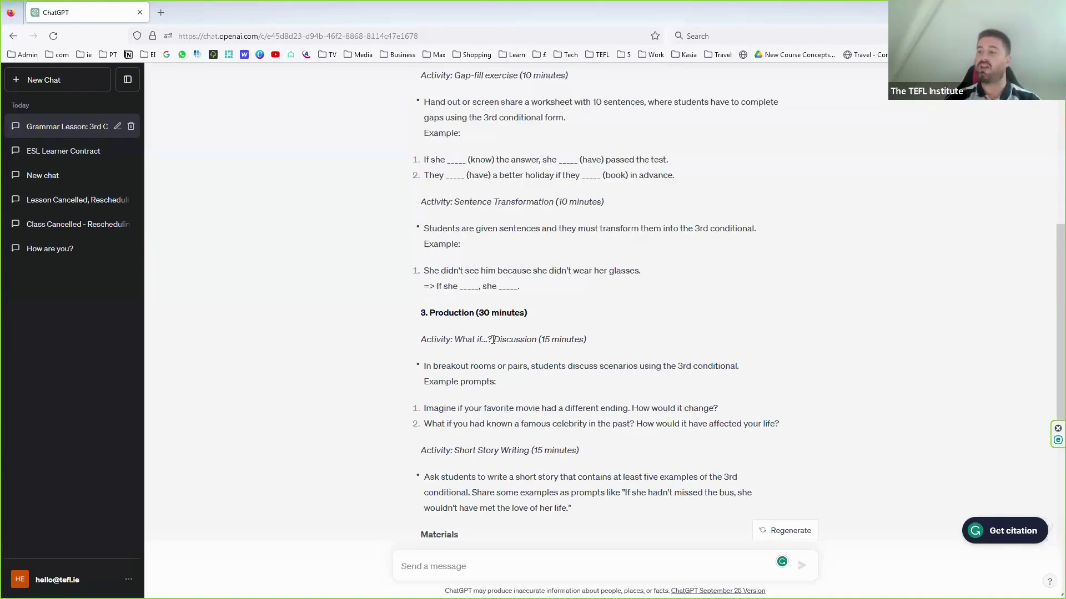
scroll(495, 352, "down", 1)
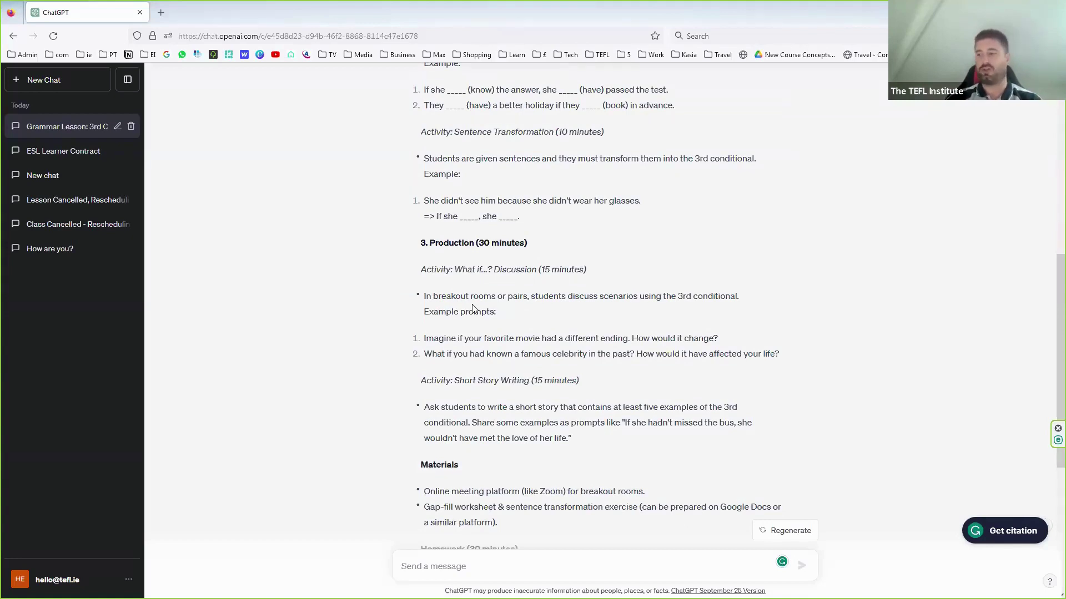
left_click_drag(444, 295, 514, 298)
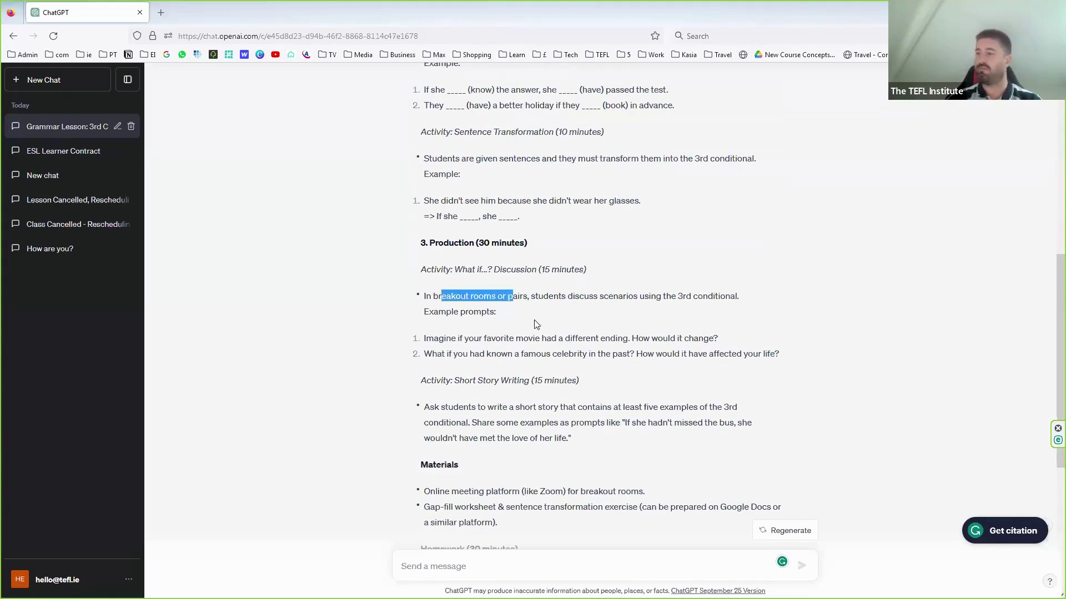
left_click(547, 343)
scroll(533, 341, "down", 2)
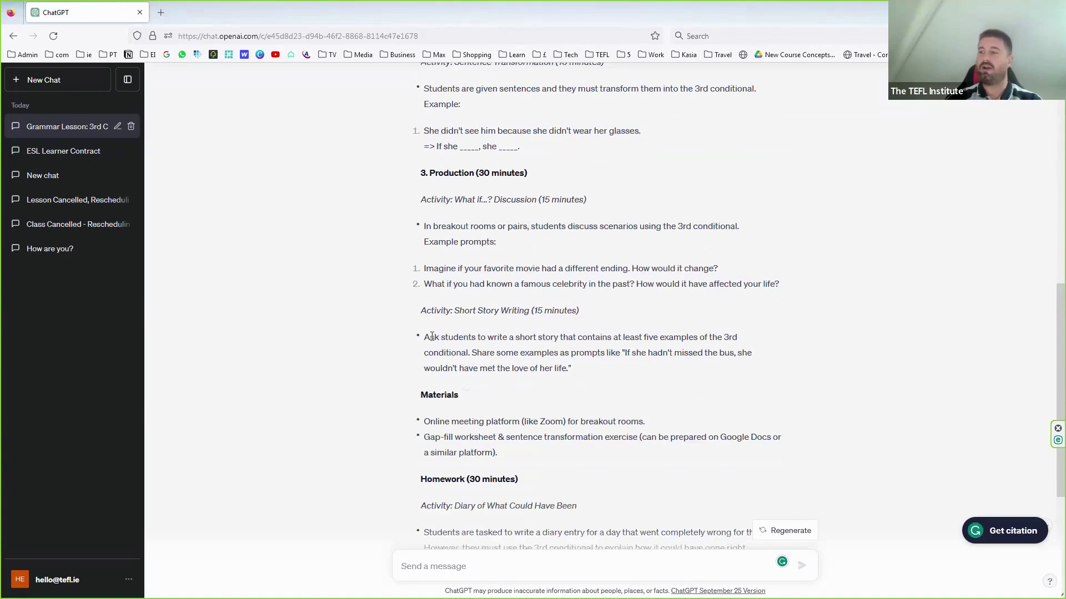
left_click_drag(432, 337, 572, 371)
left_click(571, 392)
scroll(564, 381, "down", 2)
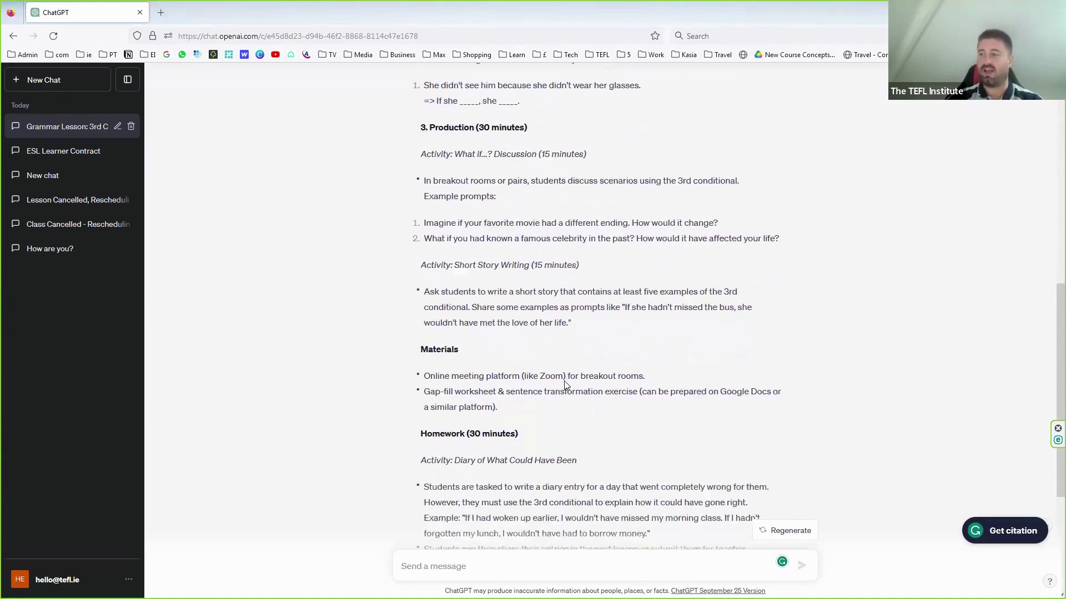
left_click_drag(424, 352, 526, 367)
left_click(448, 457)
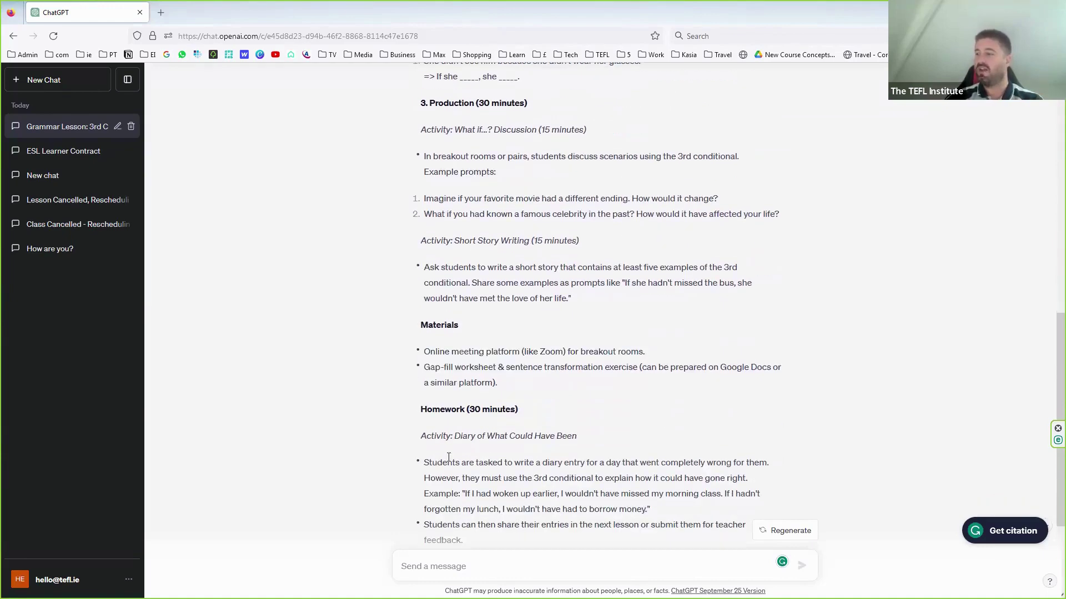
scroll(449, 457, "down", 4)
left_click_drag(455, 350, 424, 336)
left_click(489, 447)
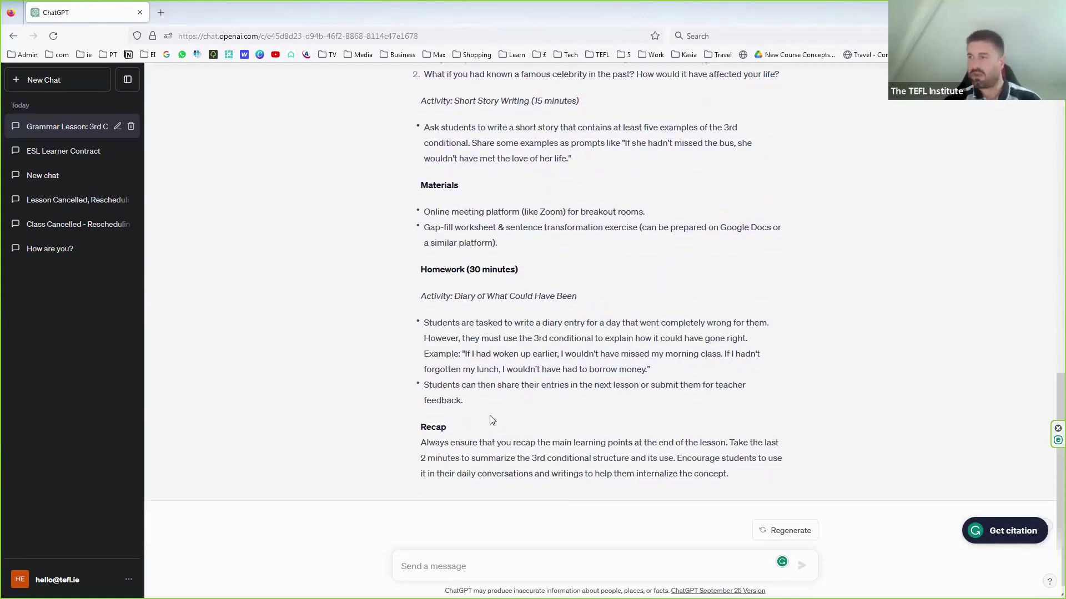
scroll(489, 420, "up", 6)
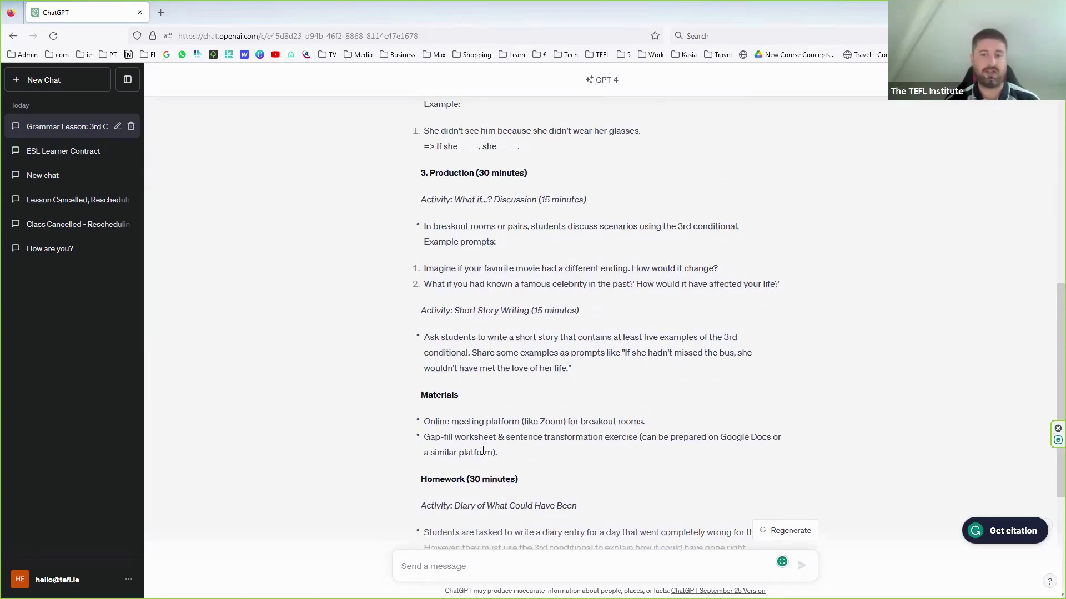
scroll(483, 451, "up", 6)
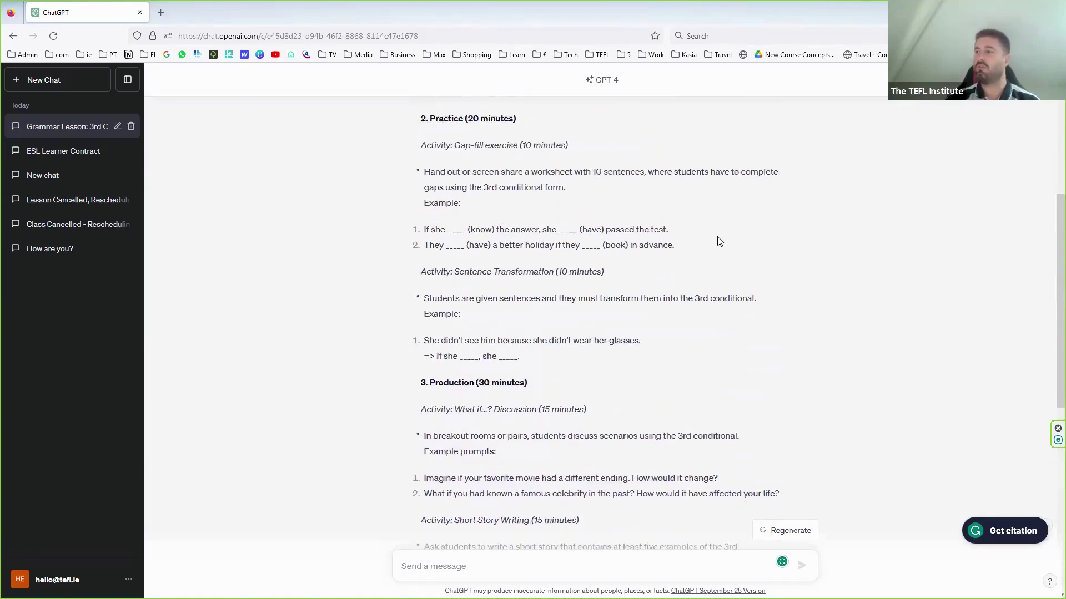
double_click(575, 171)
left_click(605, 257)
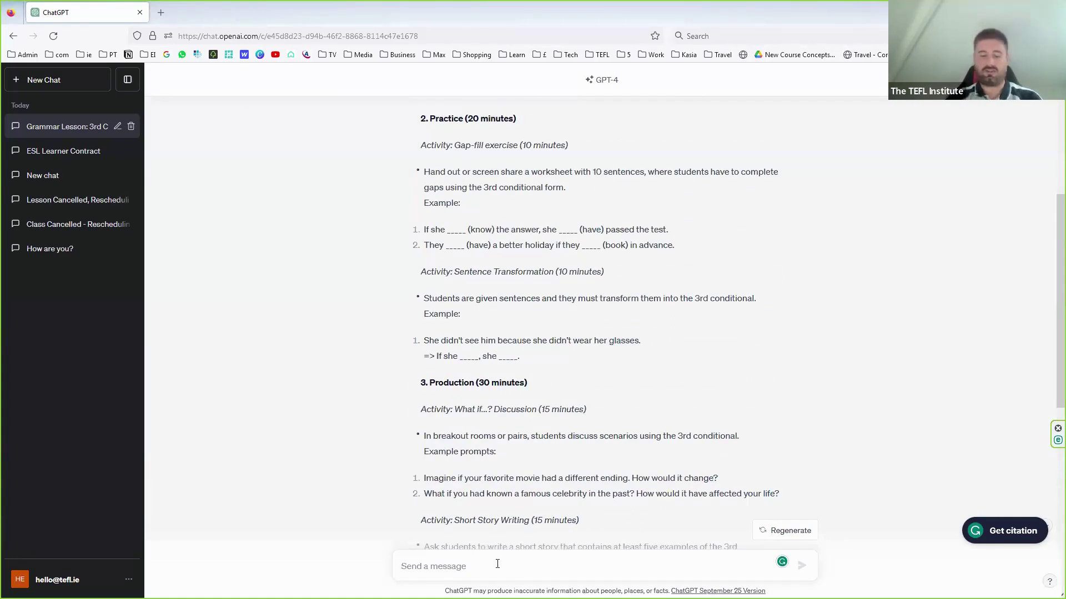
Request 10 gap-fill sentences for the practice stage and highlight the returned list.
type("Provide")
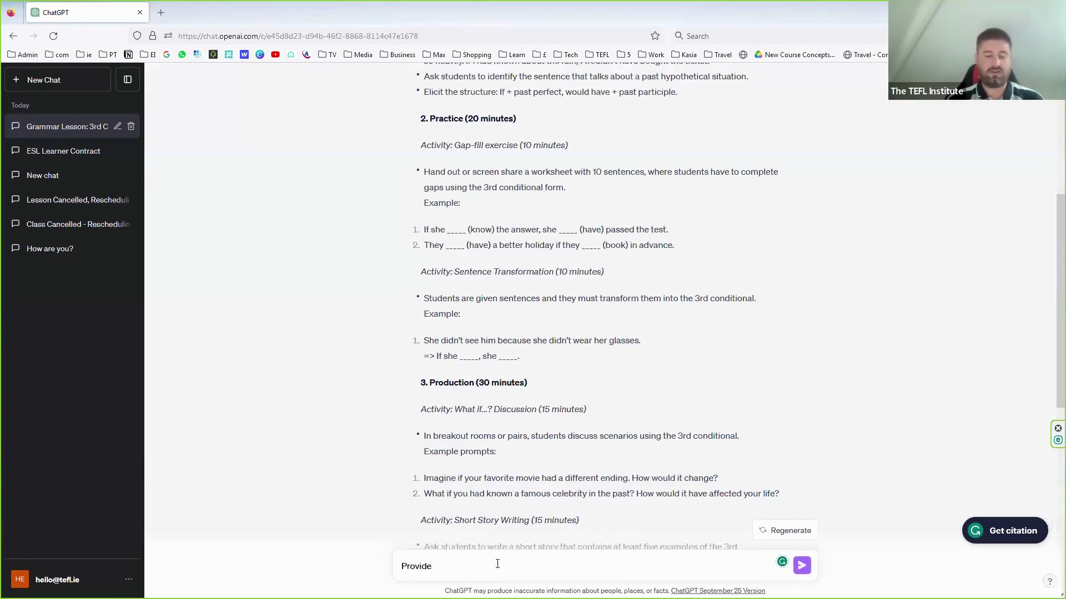
type(" 10 ga")
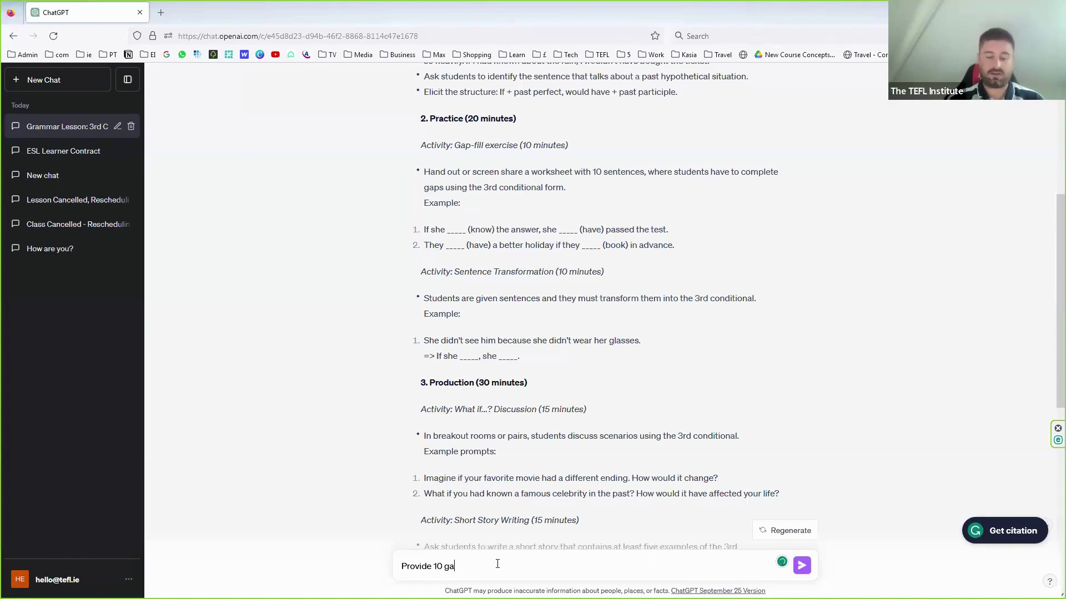
type("p fill sentenc")
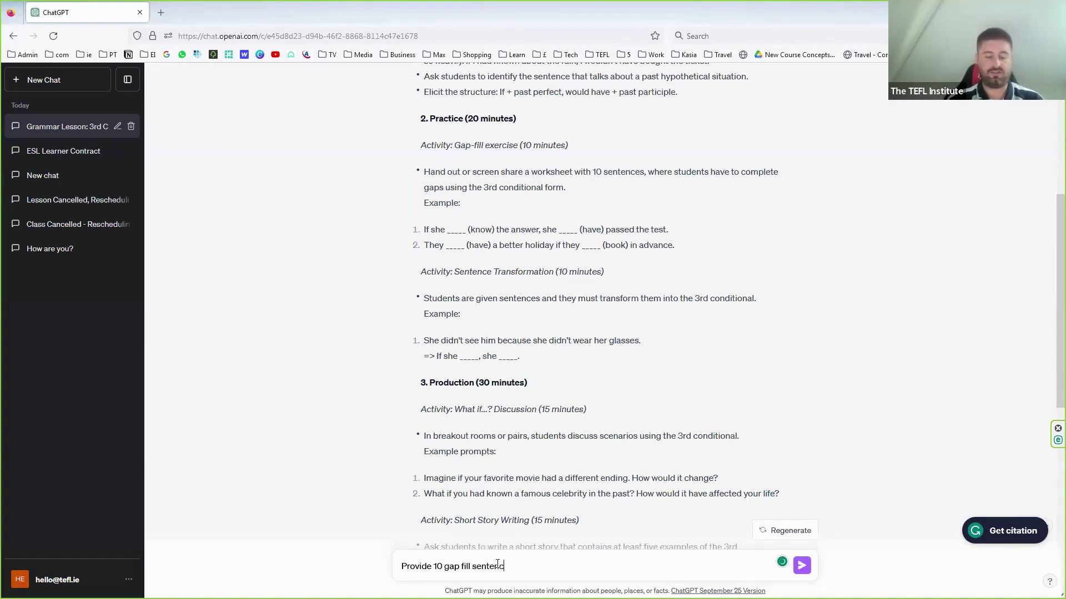
type("es for t")
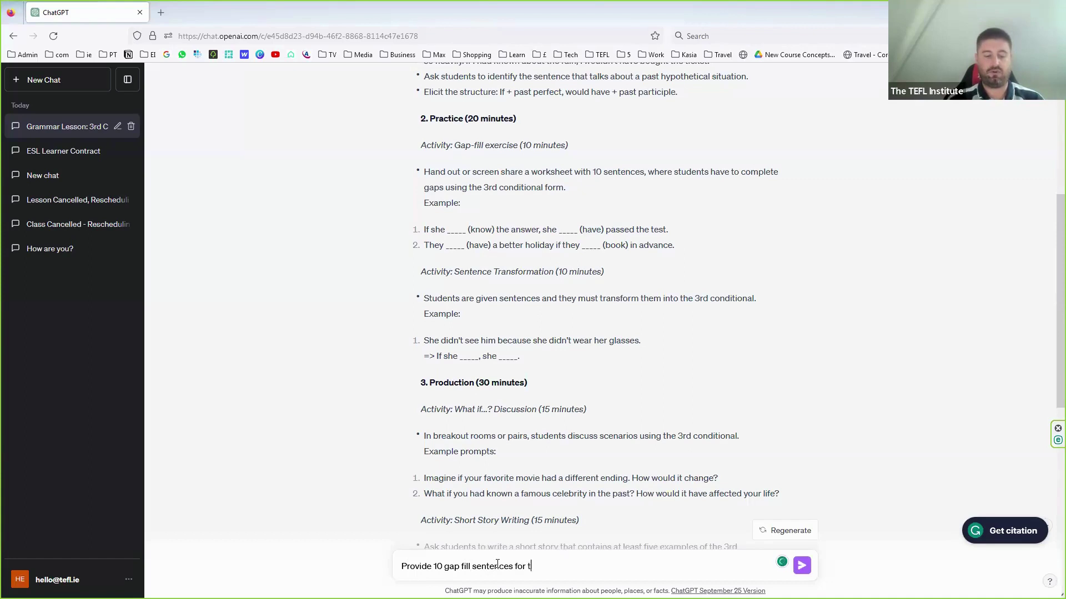
type("he practice ")
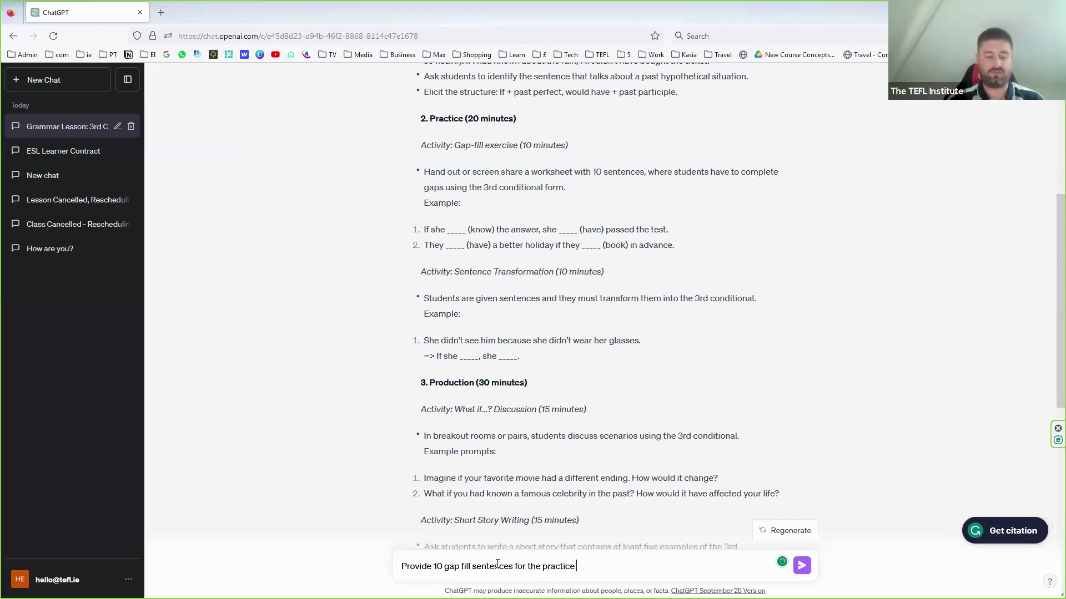
type("stage")
key("Return")
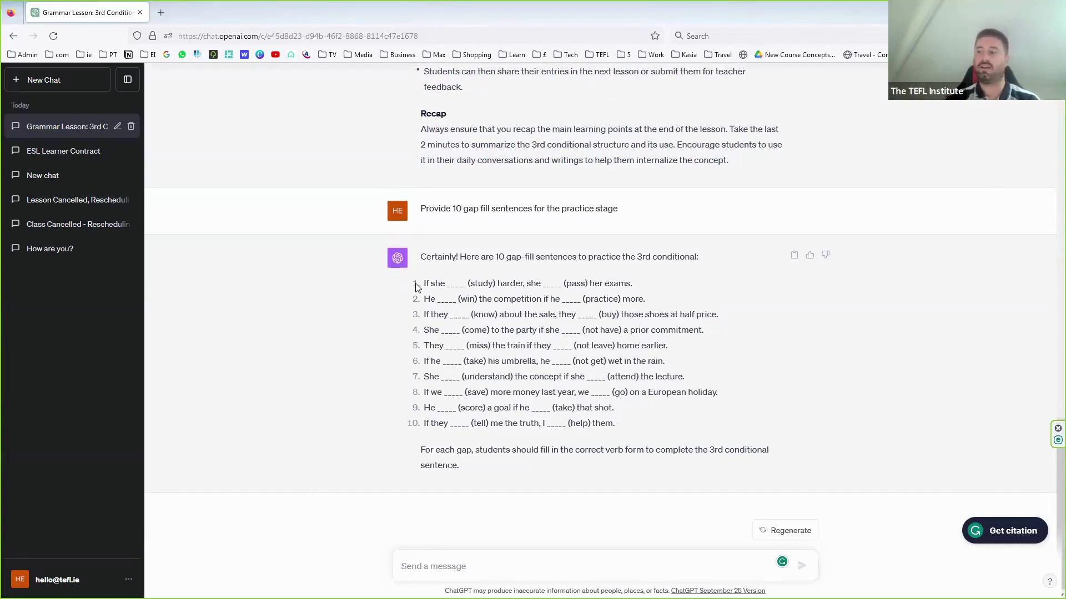
left_click_drag(621, 433, 421, 287)
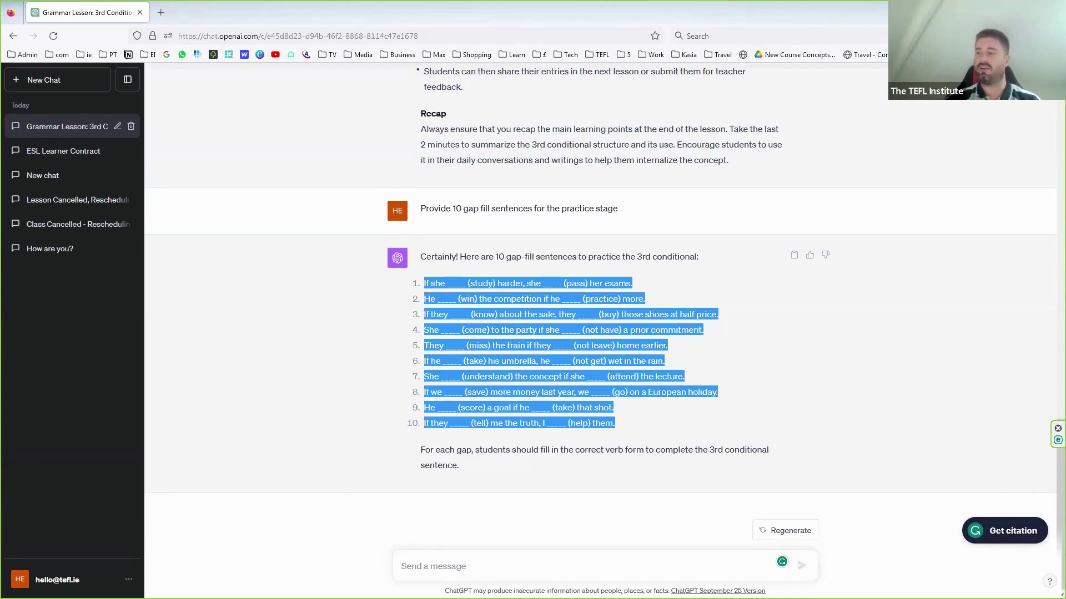
left_click(450, 565)
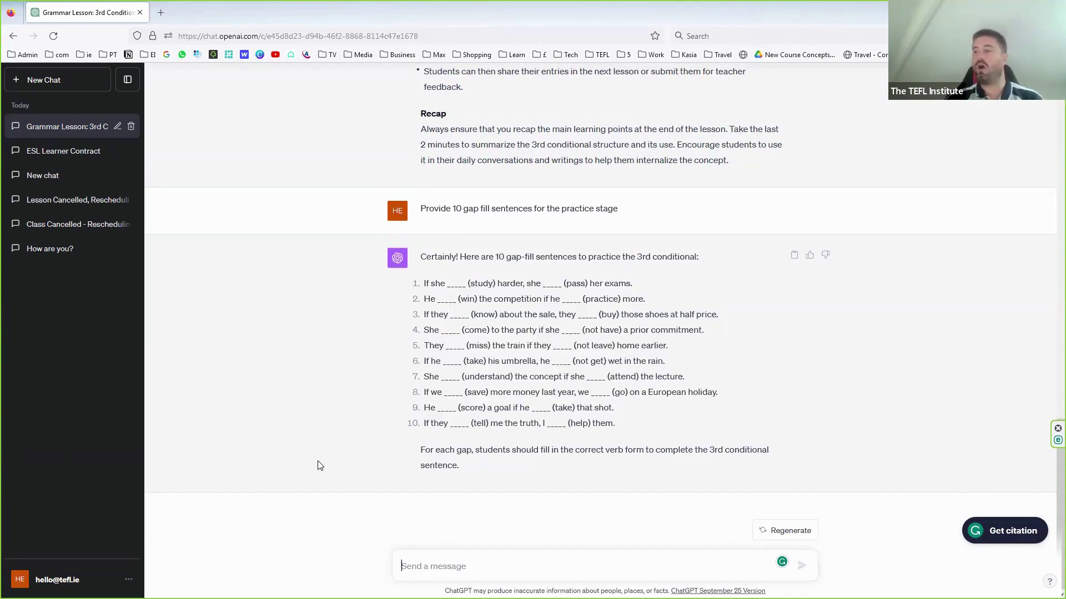
Review the warm-up step, then paste and send the request for 5 presentation-stage example sentences.
scroll(466, 411, "up", 20)
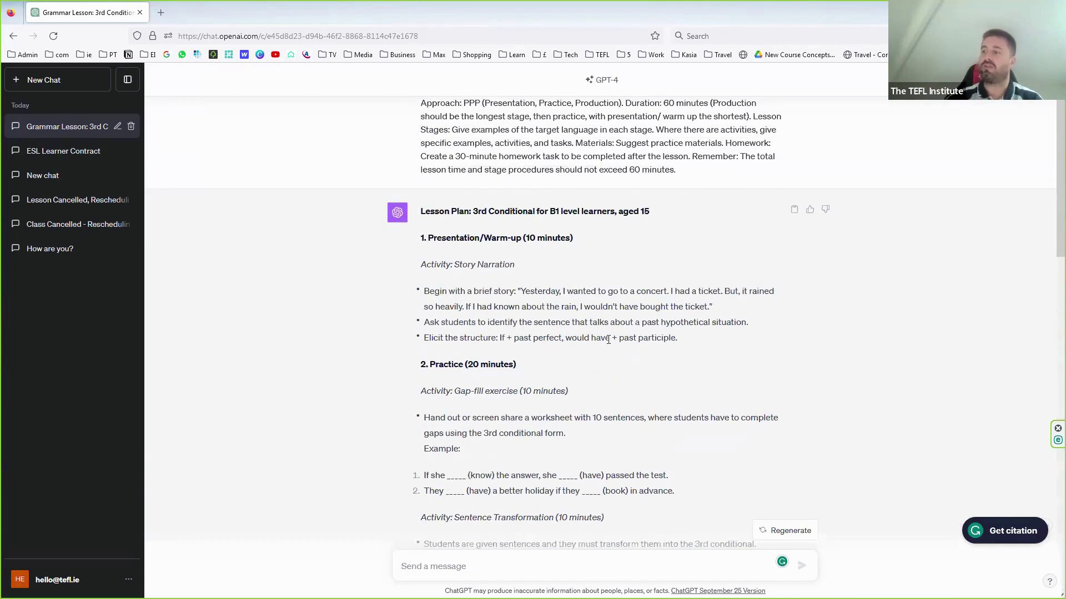
triple_click(617, 320)
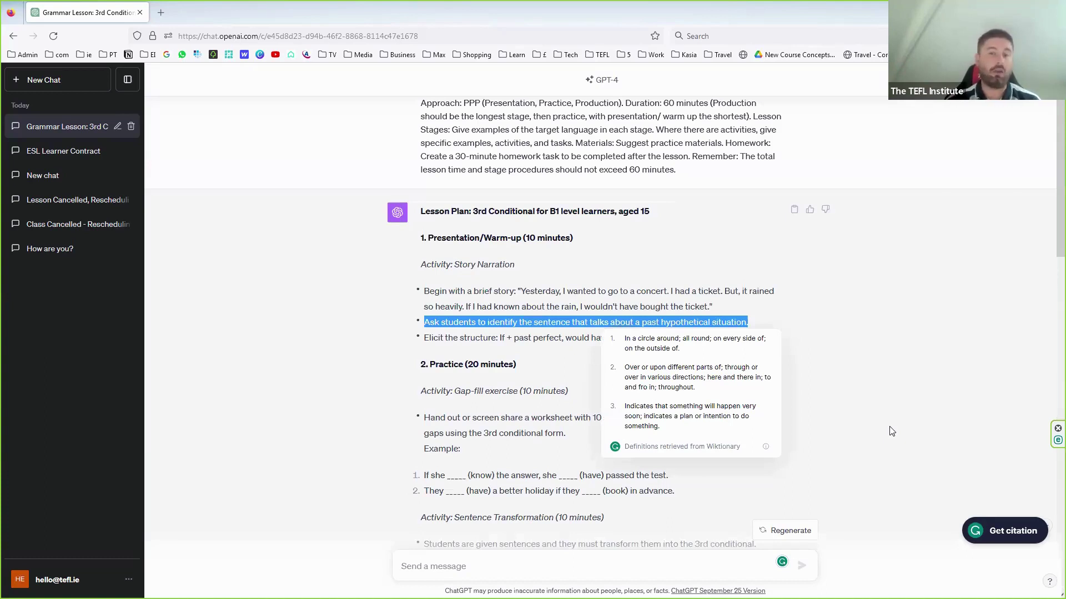
left_click(629, 571)
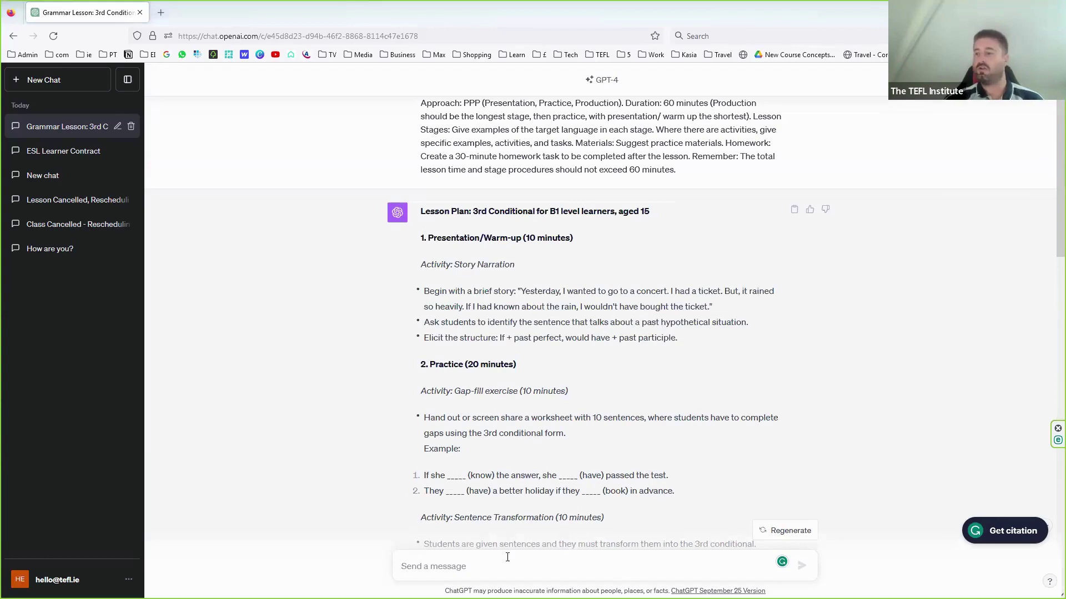
type("Provide 5 examples of the 3rd conditional the teacher could show in the presentation stage")
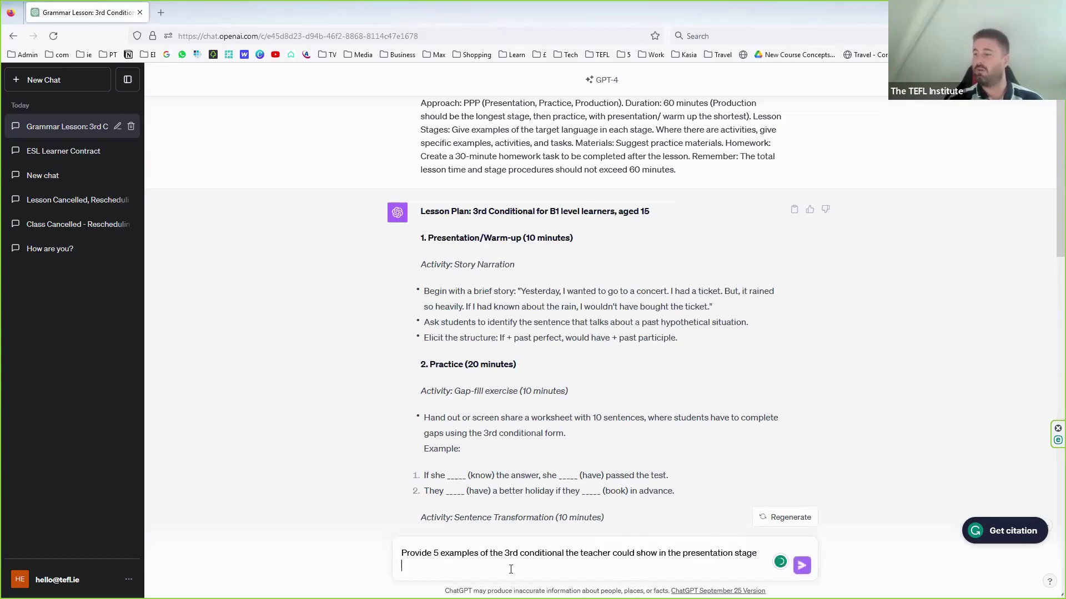
key("BackSpace")
key("Return")
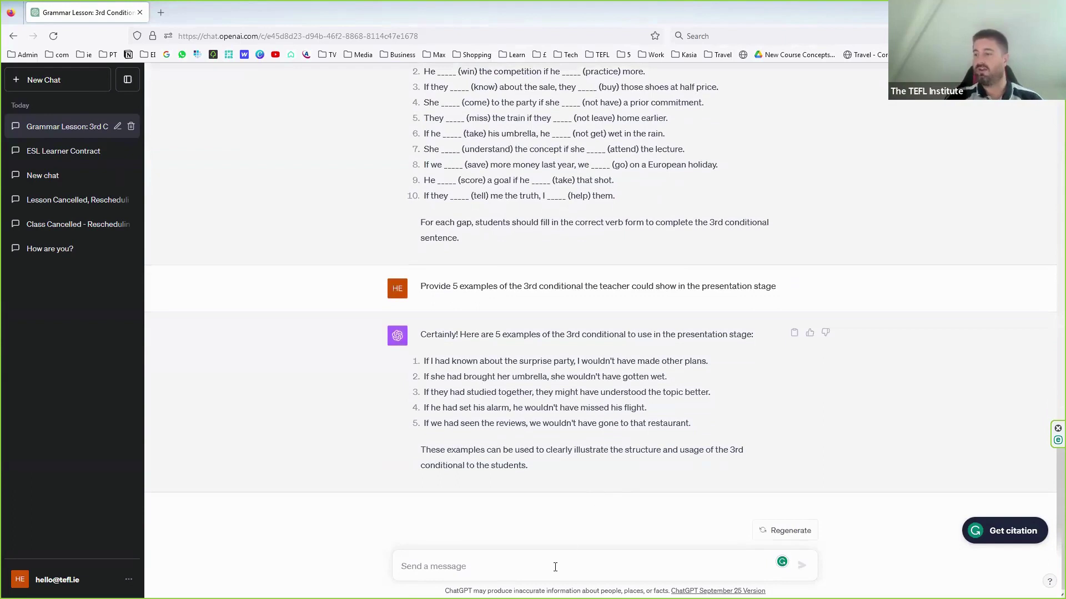
Ask for a short presentation-stage story using the 3rd conditional and select the returned 'The Lost Ticket'.
type("create a ")
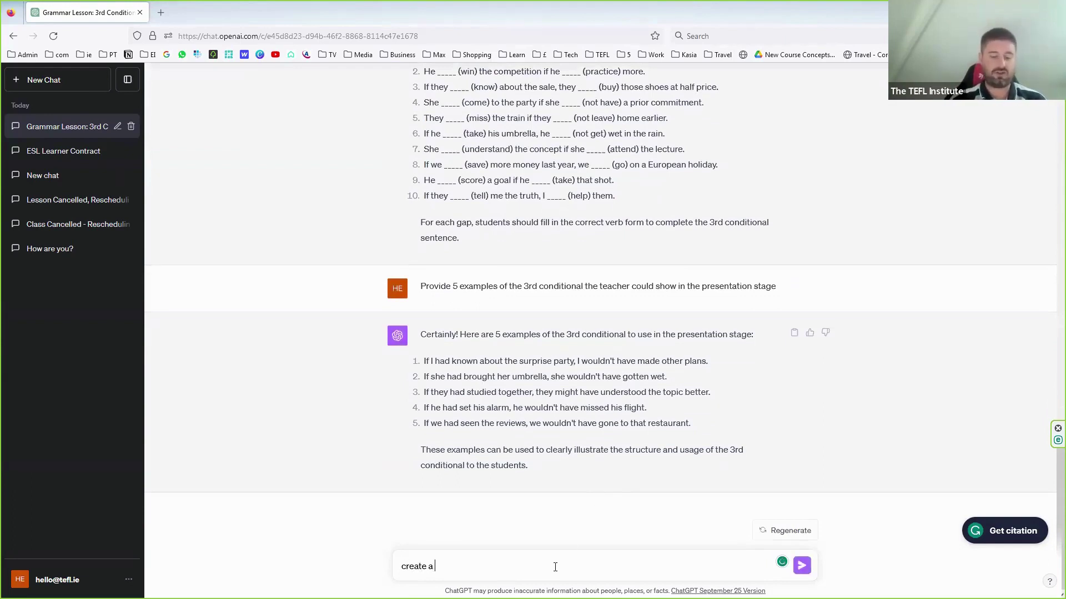
type("short story ")
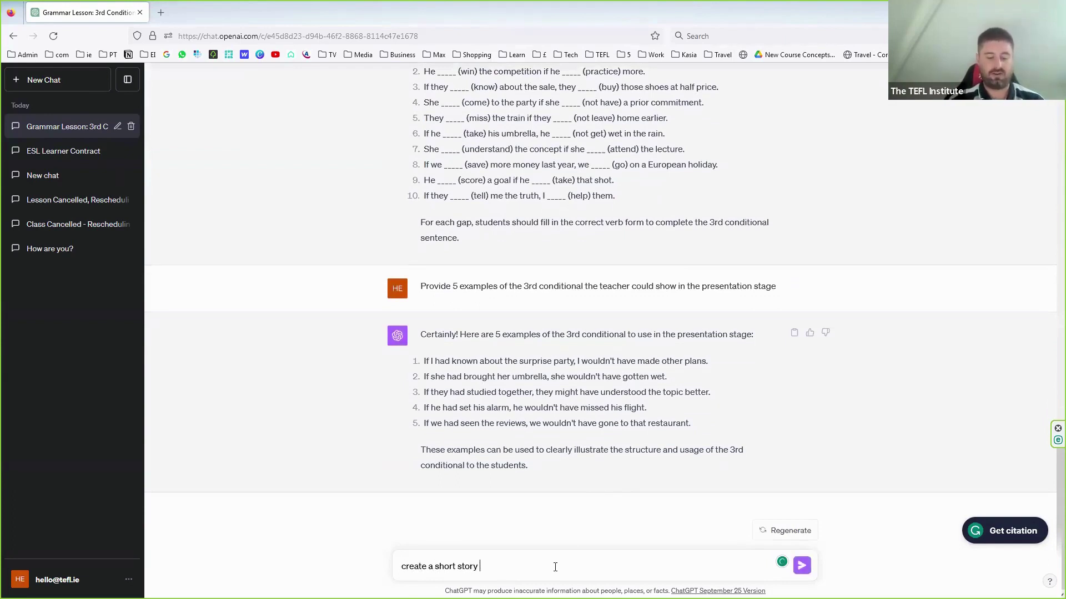
type("for the presentati")
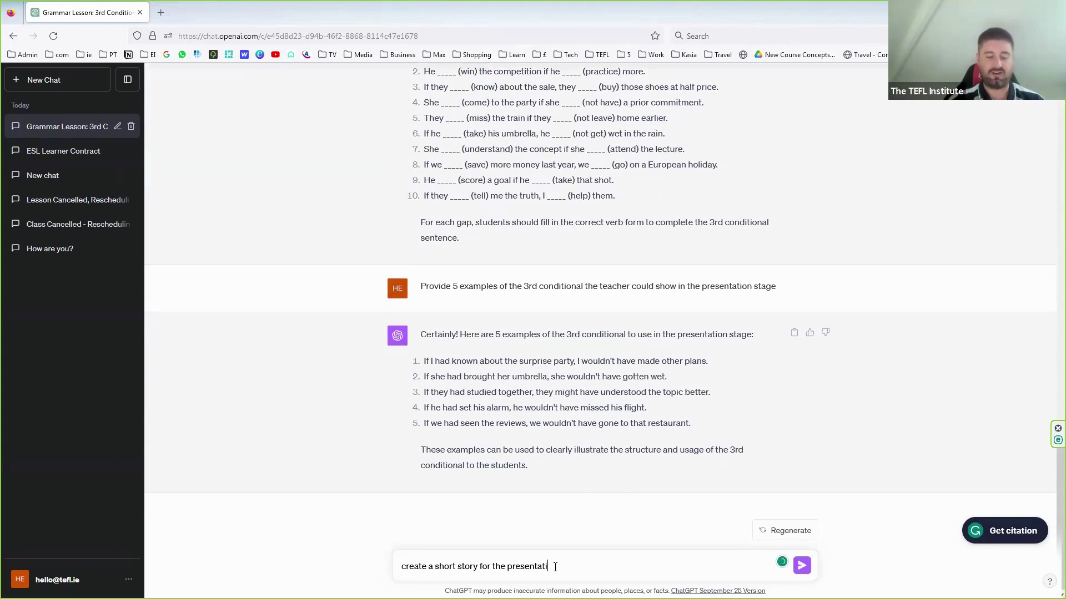
type("on staghe")
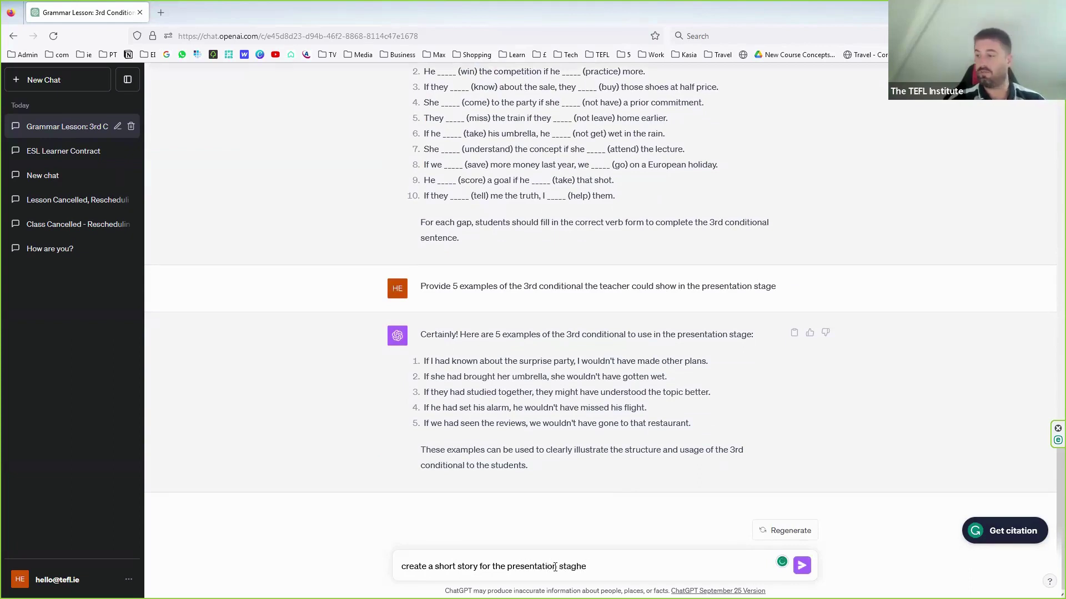
key("BackSpace")
key("BackSpace")
key("BackSpace")
type("ge using")
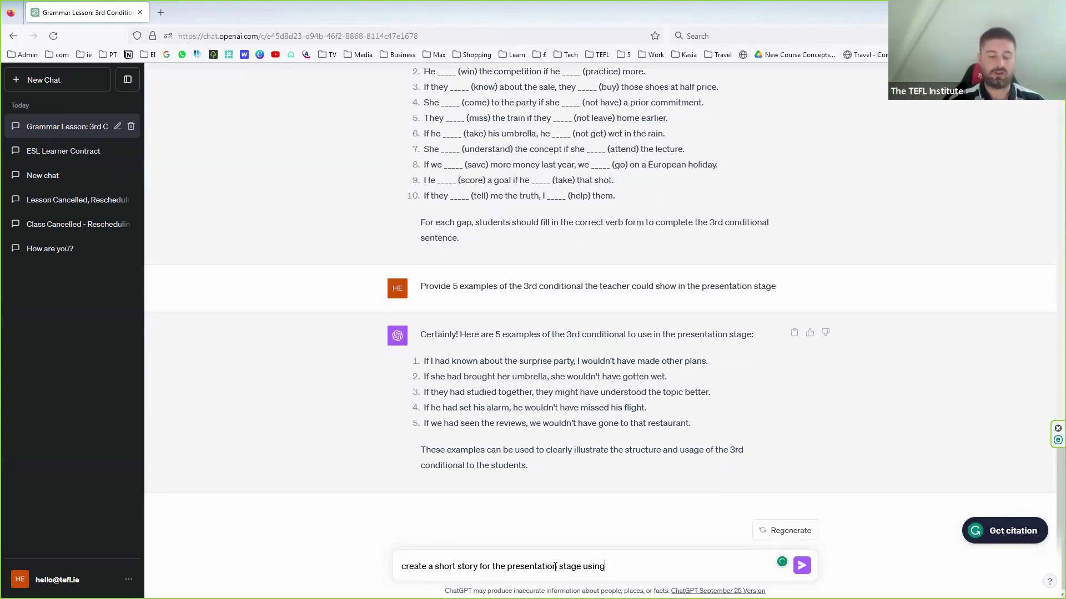
type(" the 3rd cond")
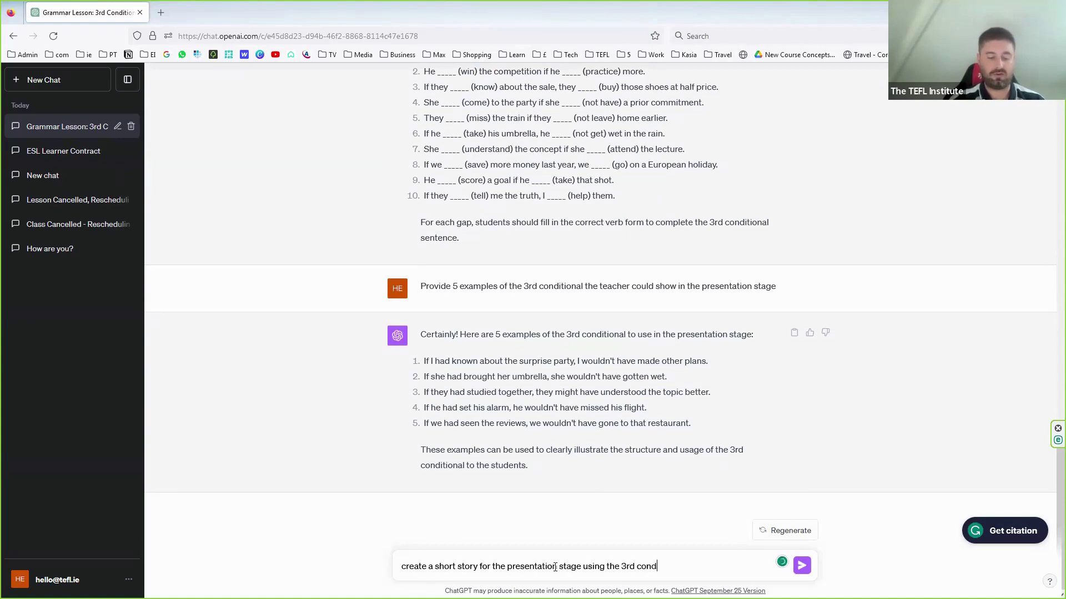
type("itional")
key("Return")
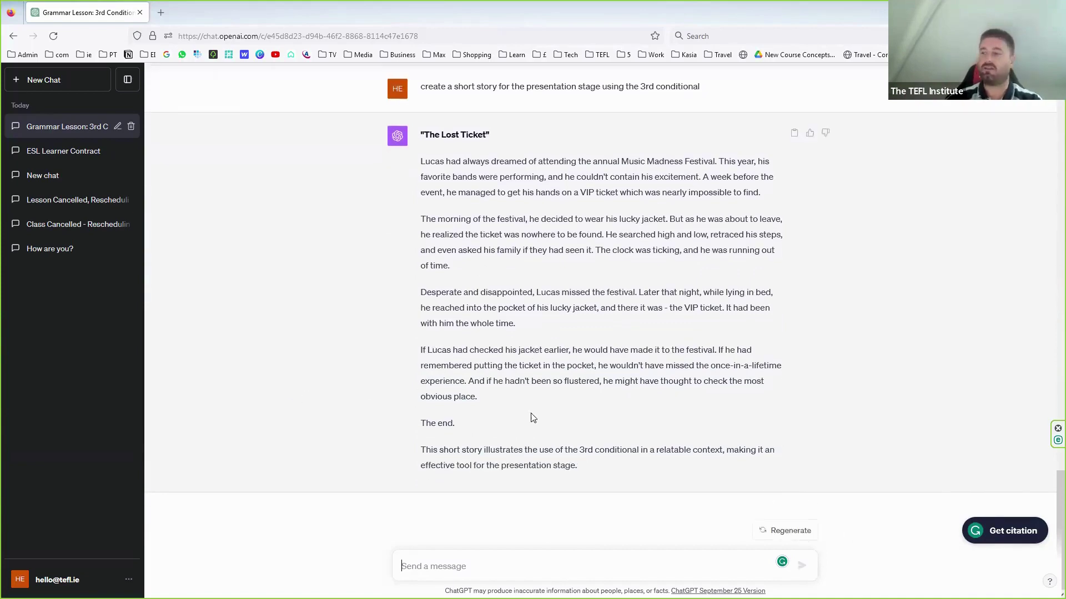
scroll(532, 417, "up", 1)
left_click_drag(599, 535, 418, 234)
left_click(426, 562)
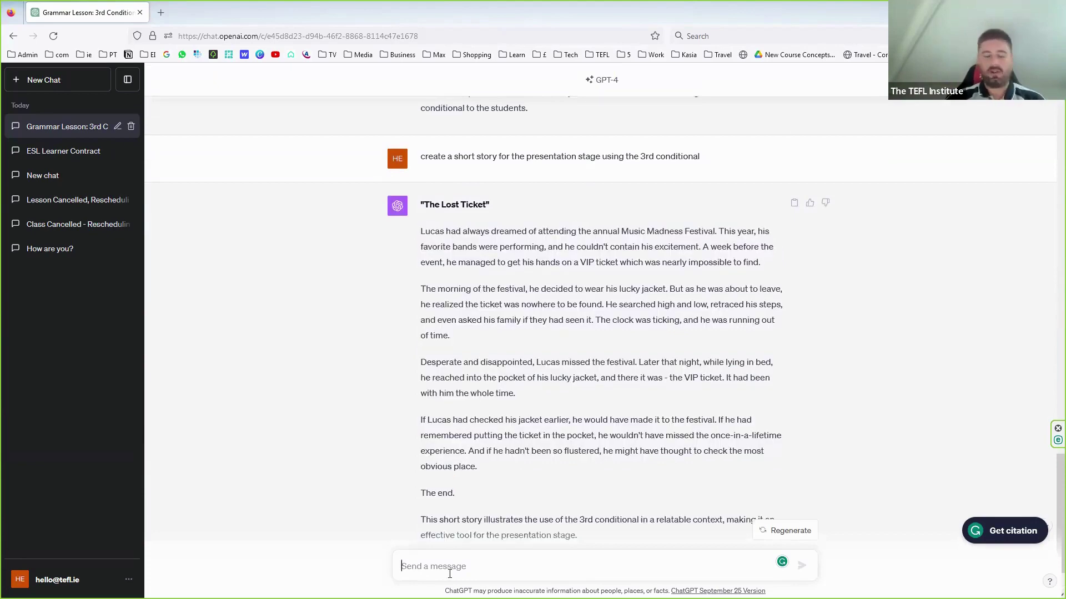
Send 'create the story in 70 words' to get a shorter version of the story.
type("cr")
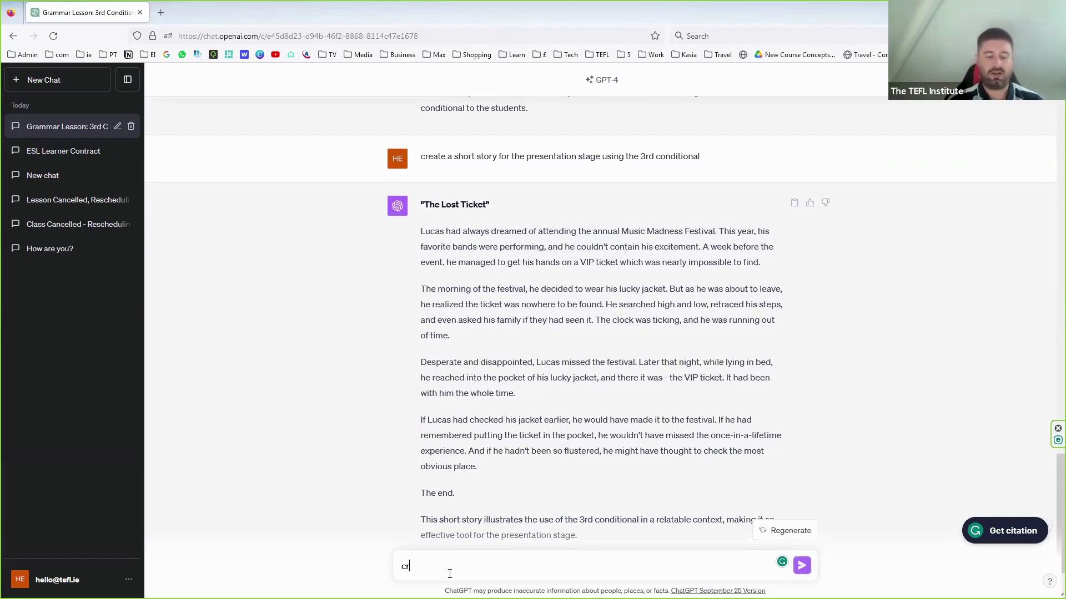
type("eate the story in")
type(" 70 words")
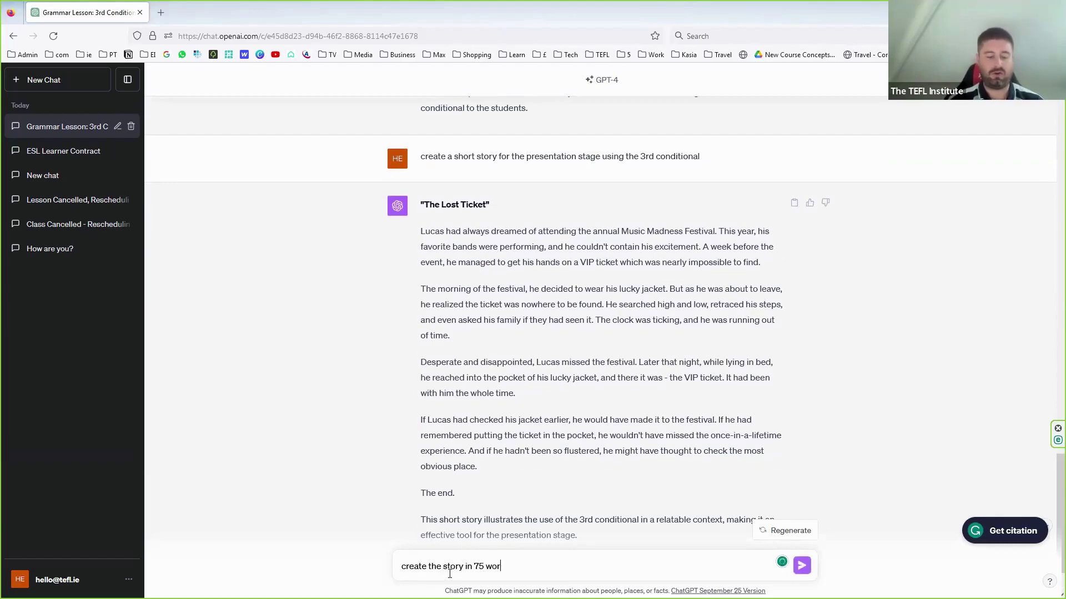
key("Return")
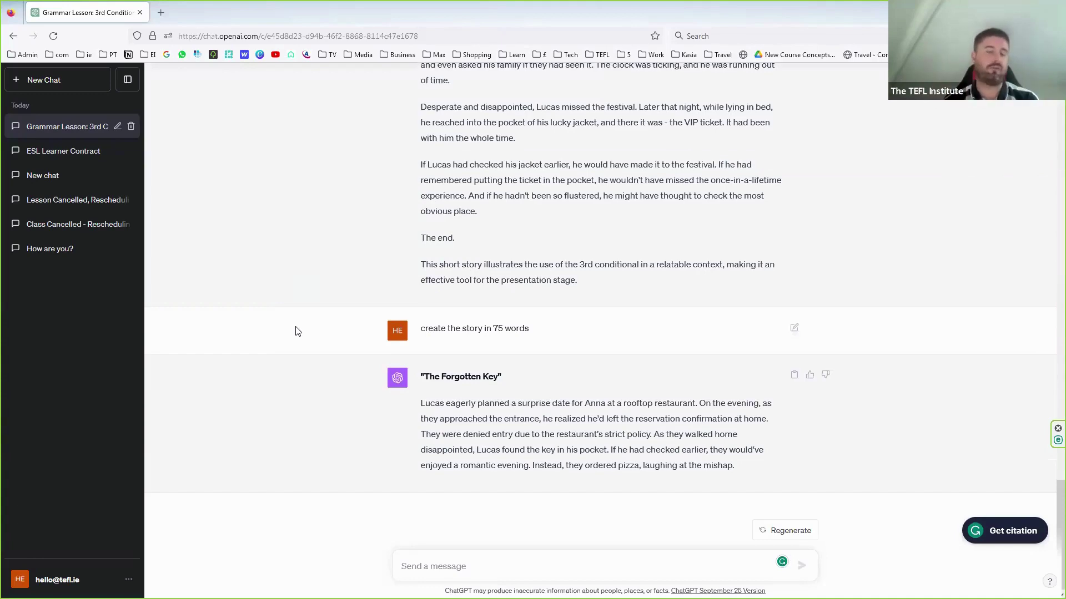
scroll(296, 319, "up", 20)
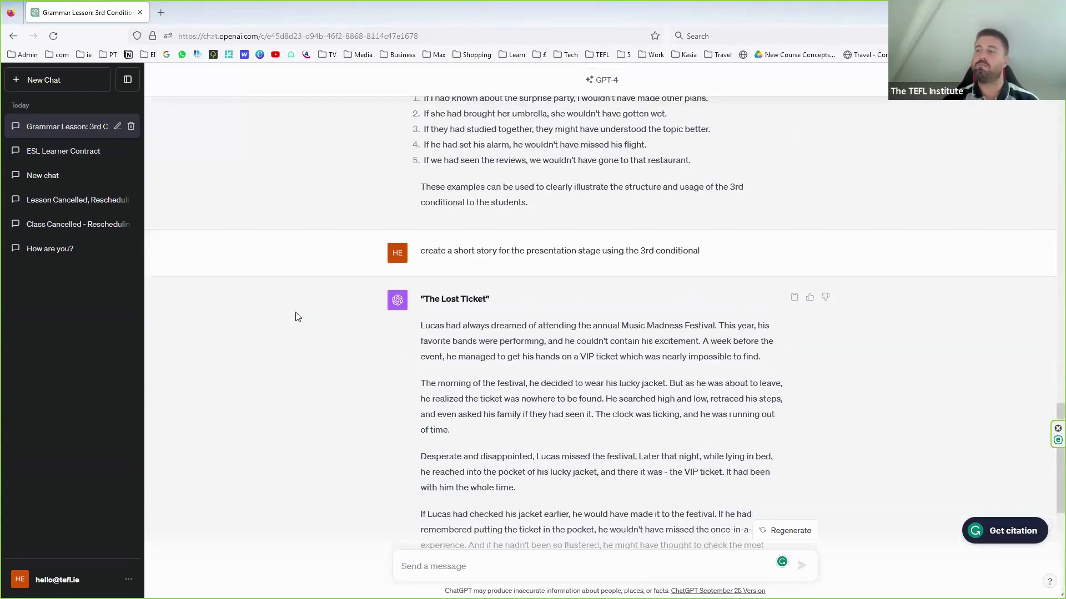
scroll(296, 319, "up", 6)
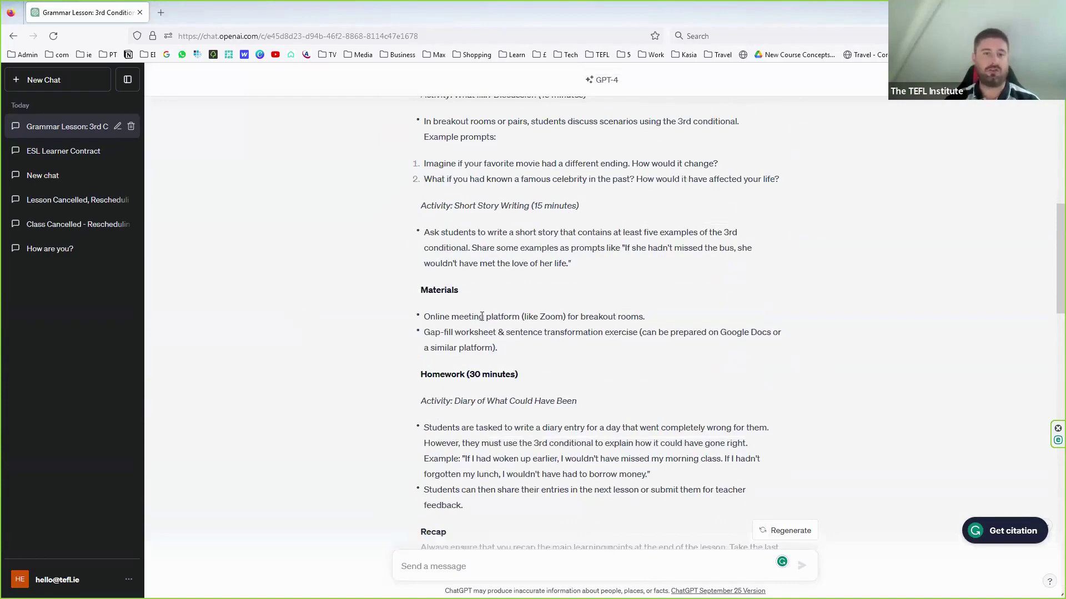
scroll(361, 359, "up", 2)
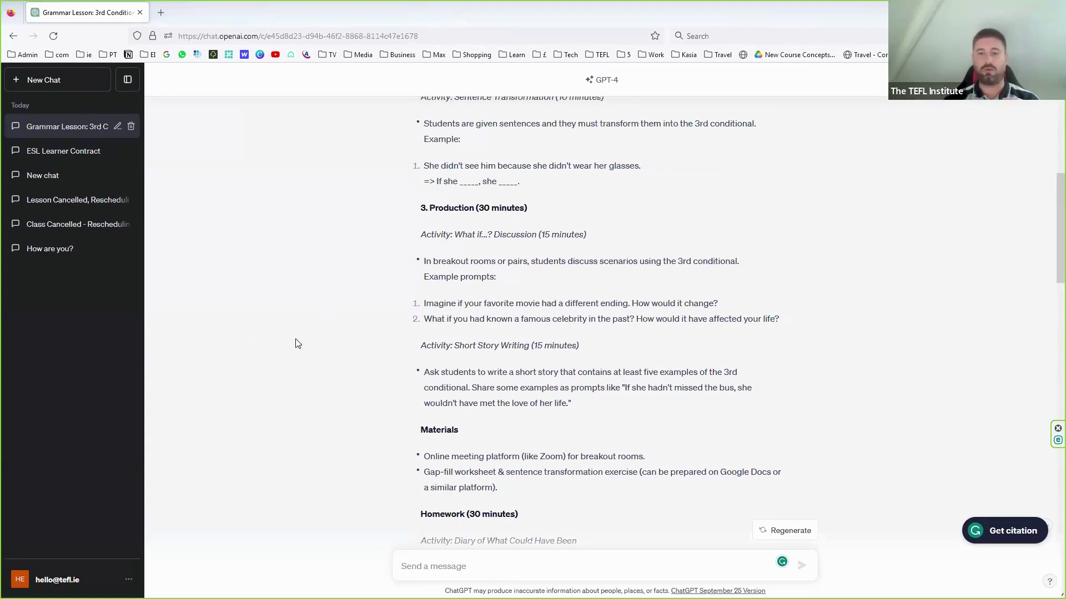
scroll(353, 351, "down", 1)
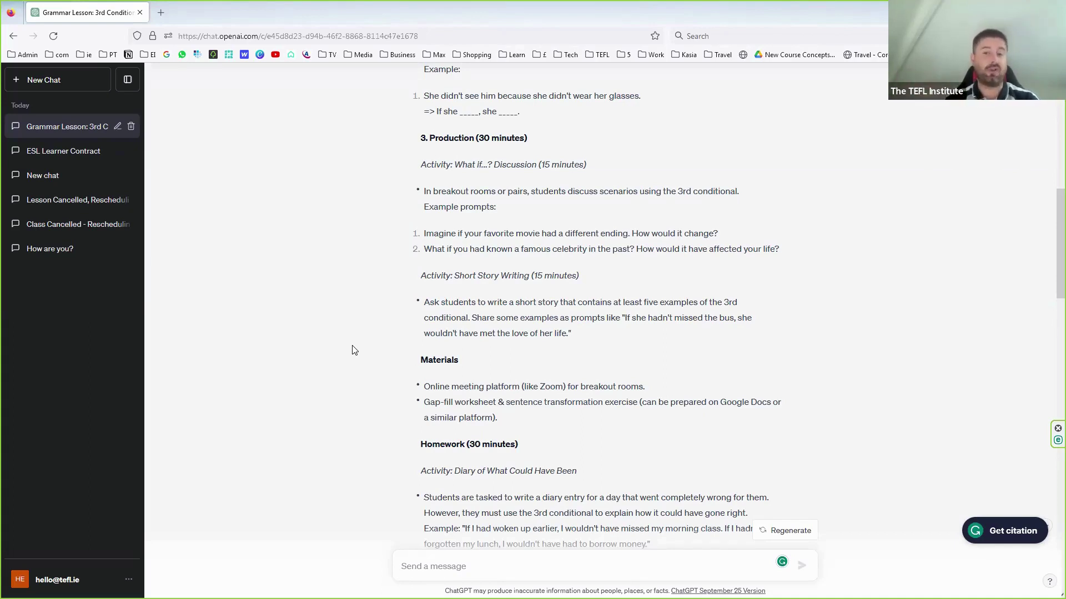
scroll(354, 356, "down", 15)
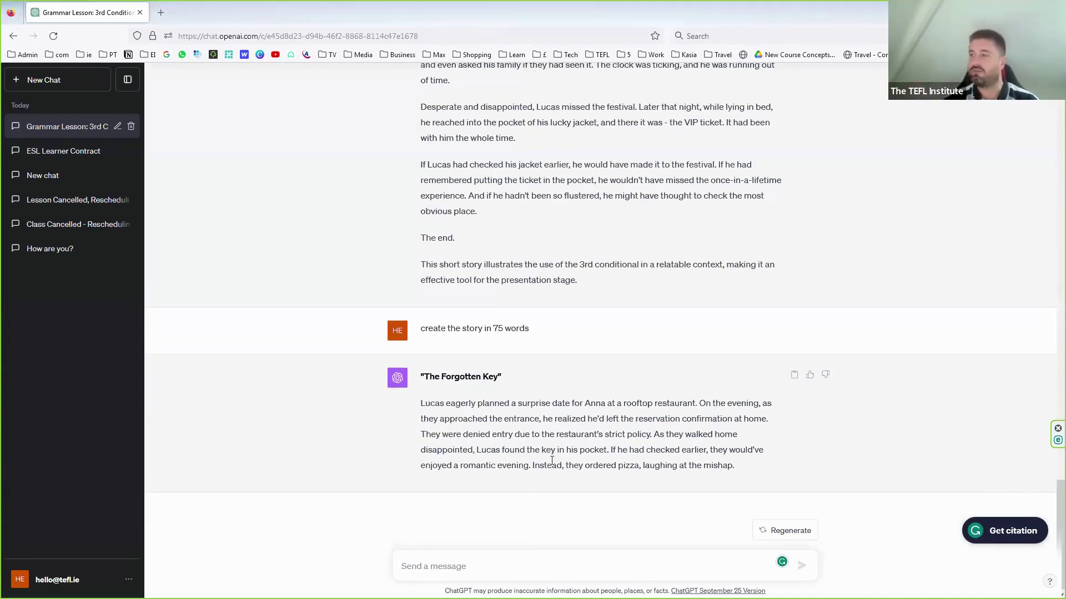
scroll(551, 461, "up", 10)
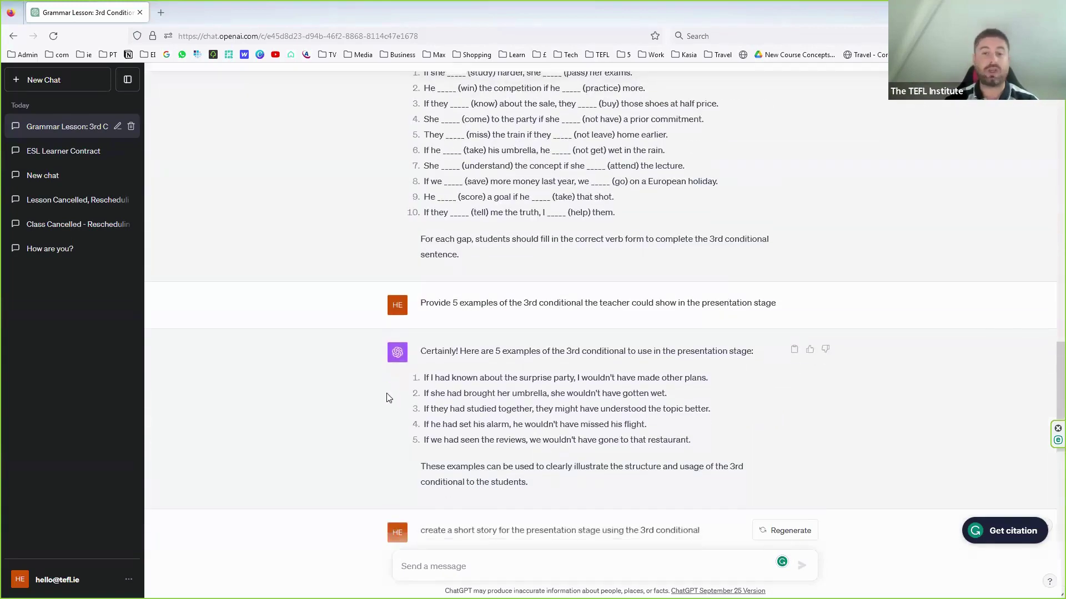
scroll(348, 408, "down", 3)
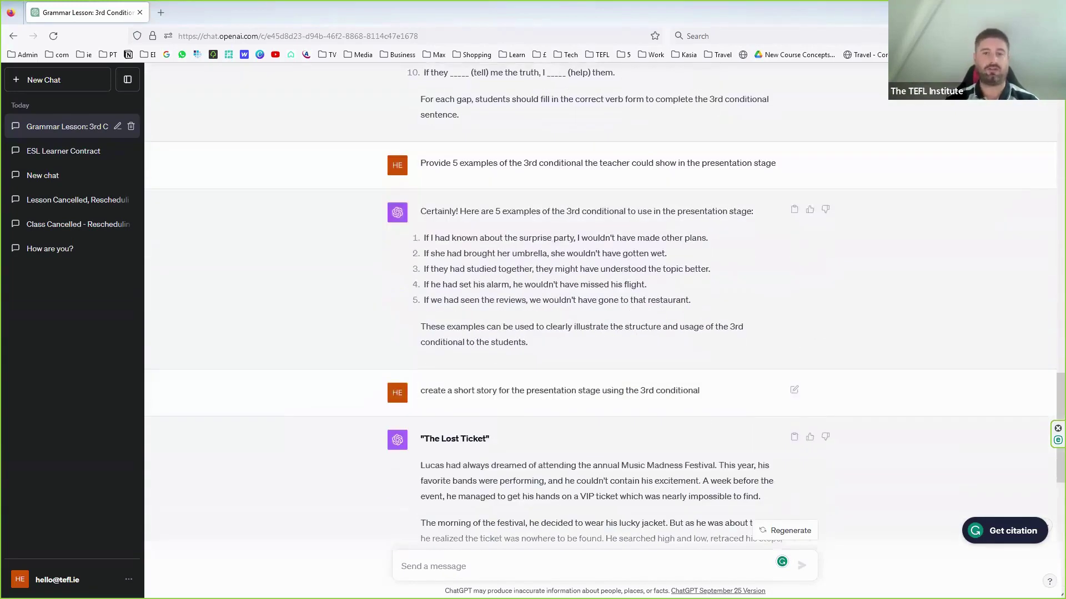
scroll(524, 444, "down", 7)
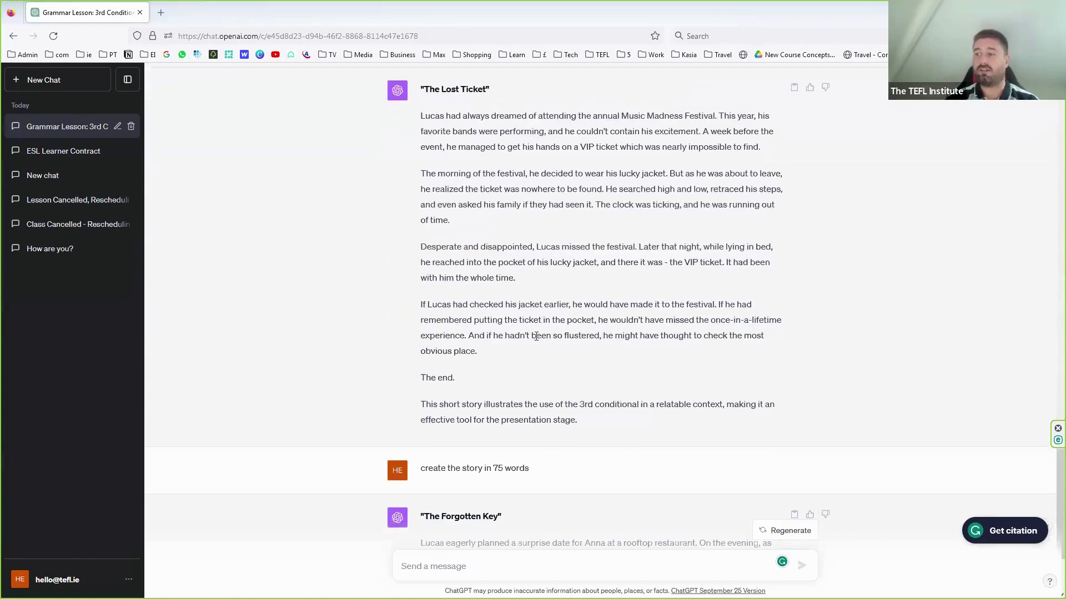
scroll(535, 330, "down", 3)
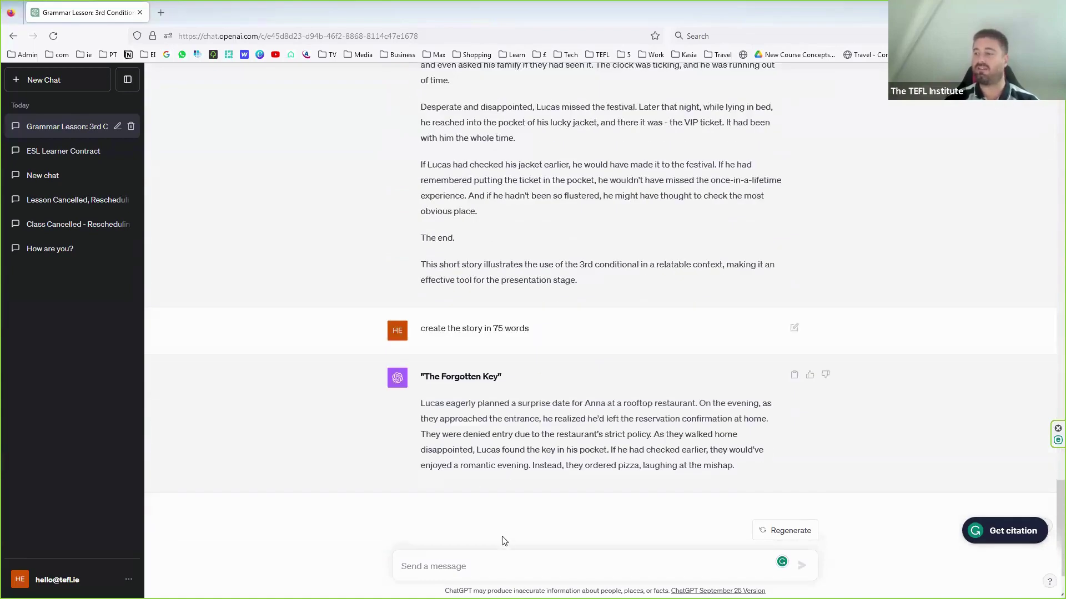
left_click(505, 562)
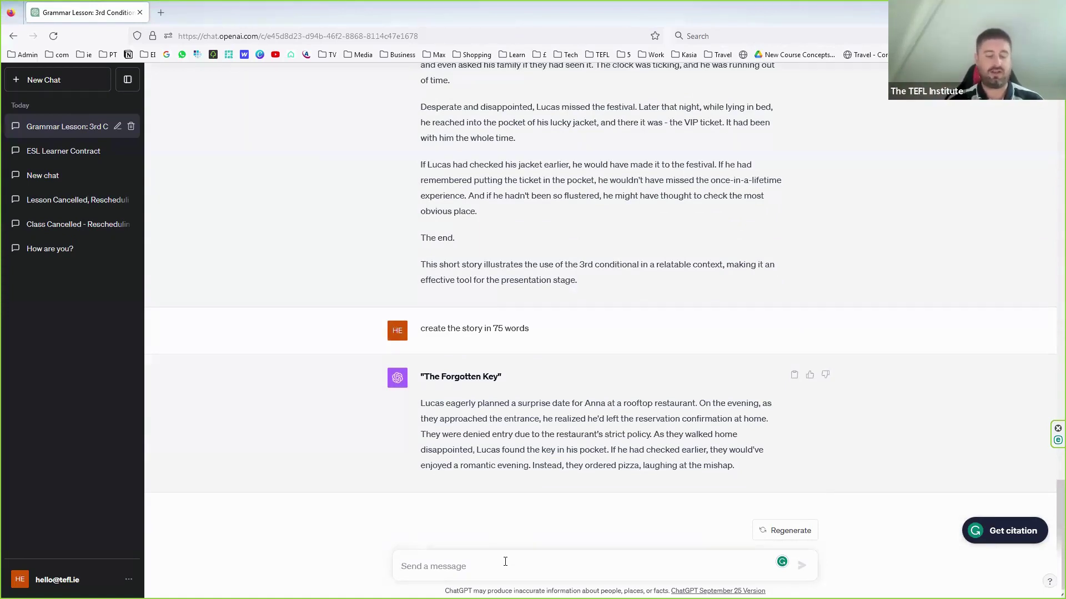
Send 'create multiple choice questions testing the 3rd conditional based on this story' and review the questions.
type("create ")
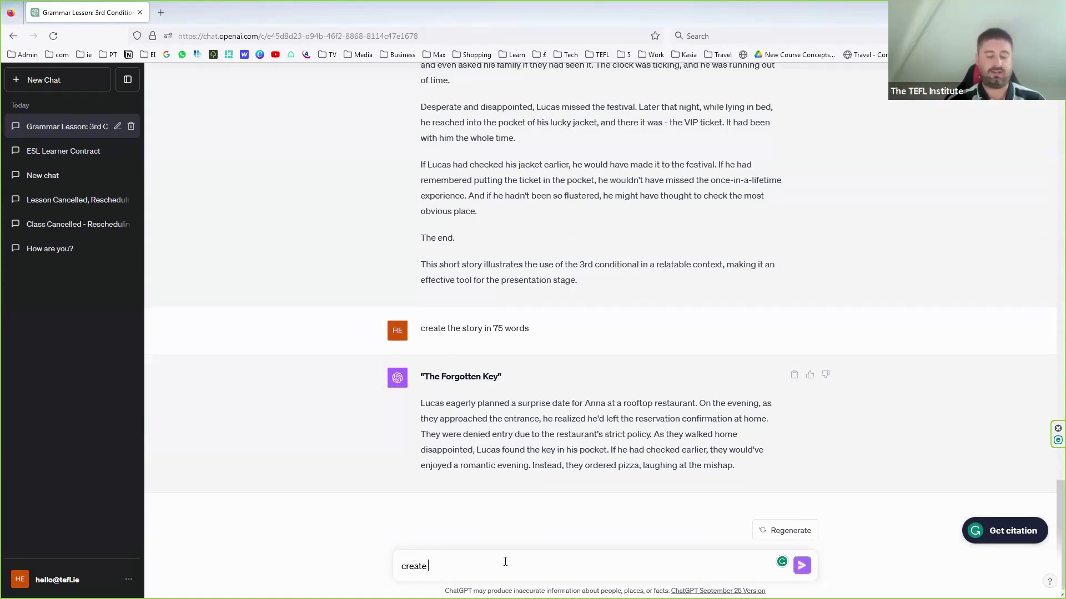
type("multipl")
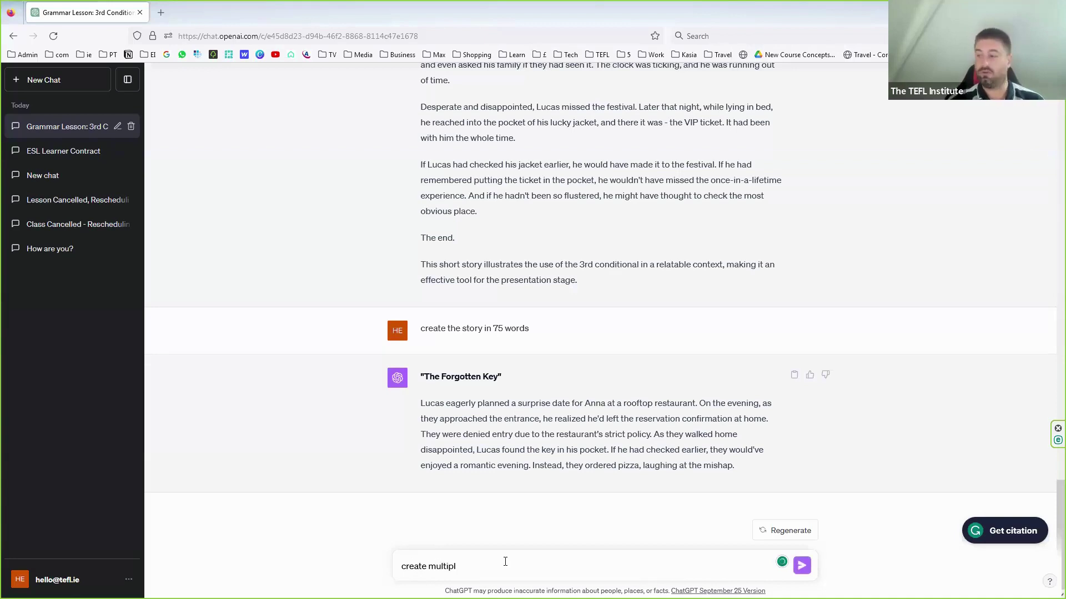
type("e choice qu")
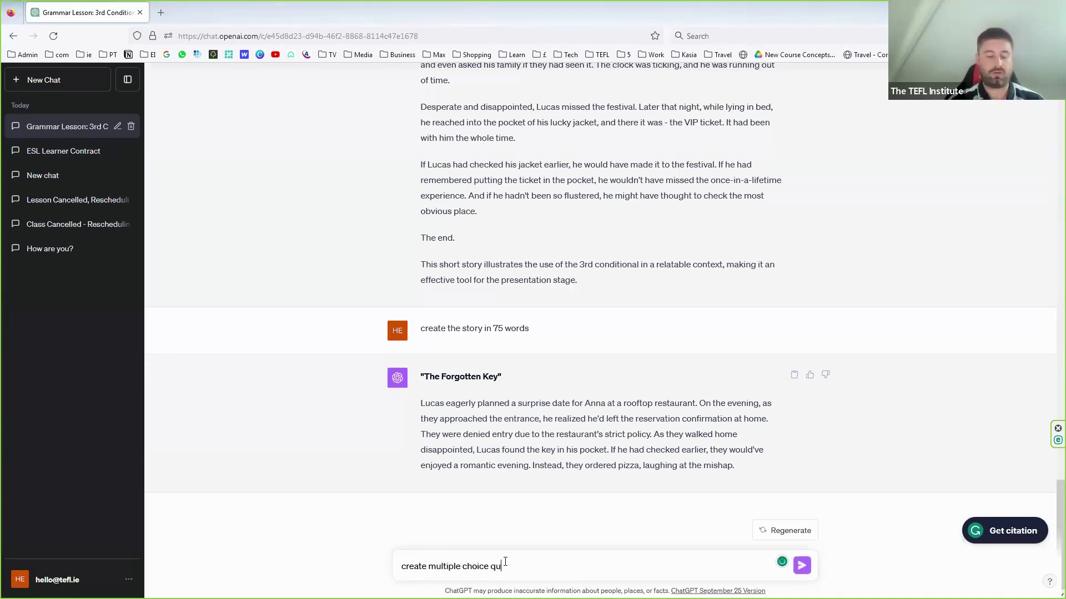
type("estions testi")
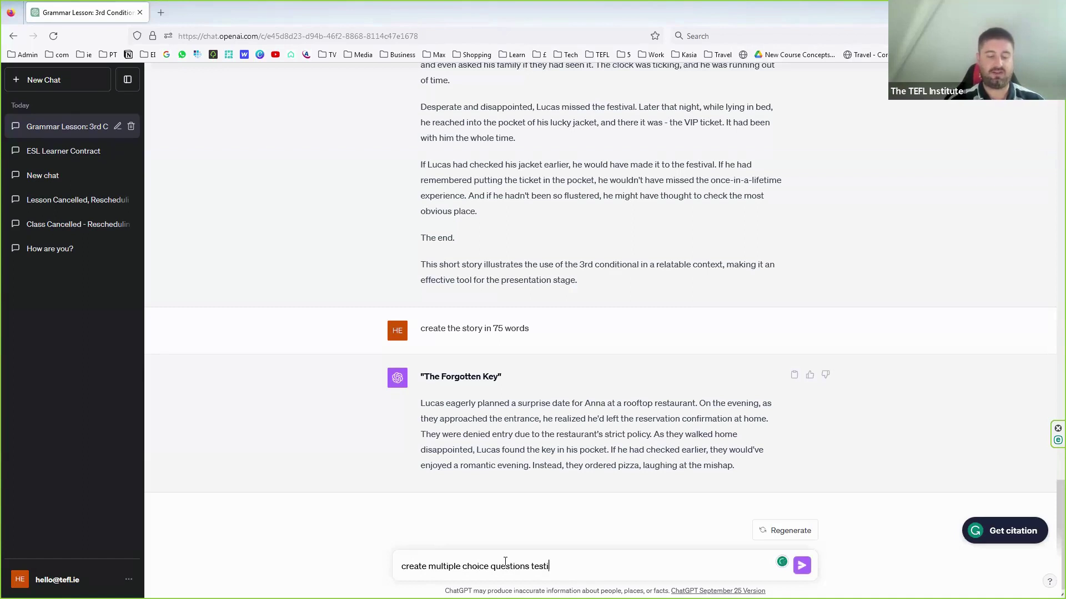
type("ng the 3rd con")
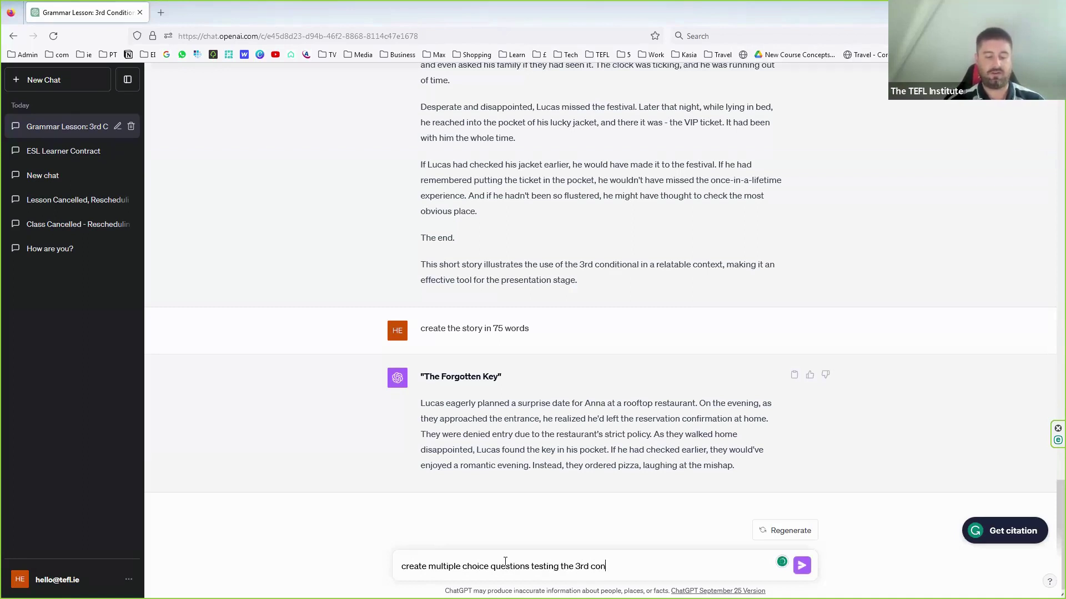
type("ditional based ")
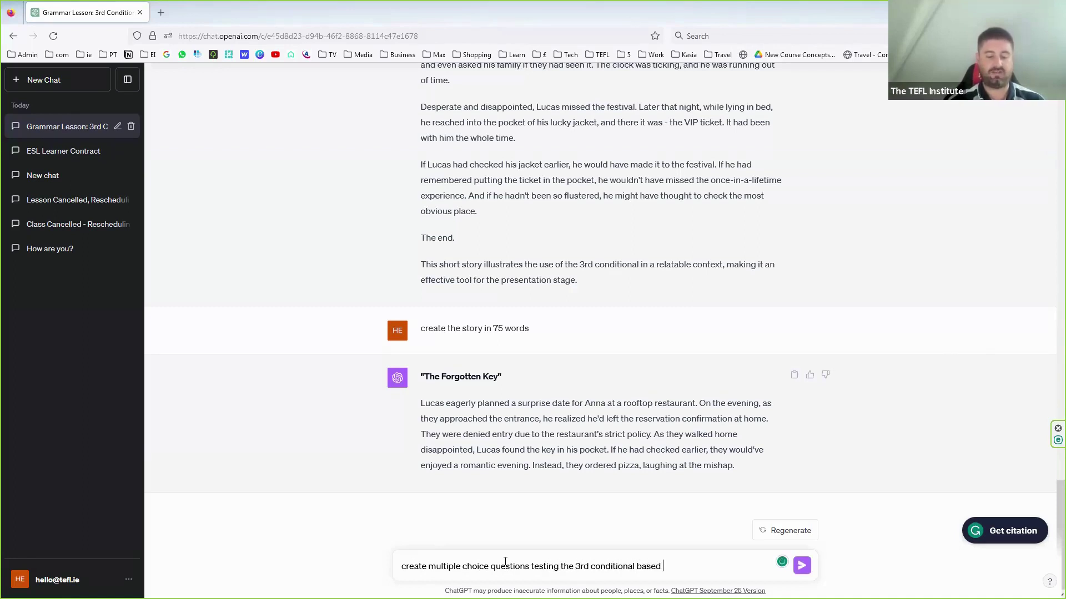
type("on this story")
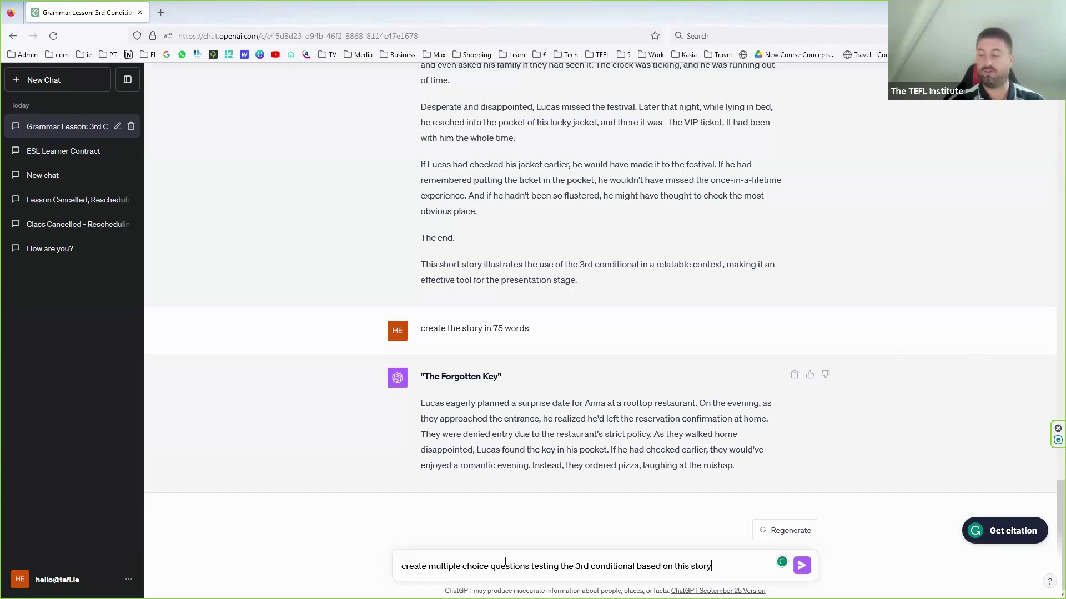
key("Return")
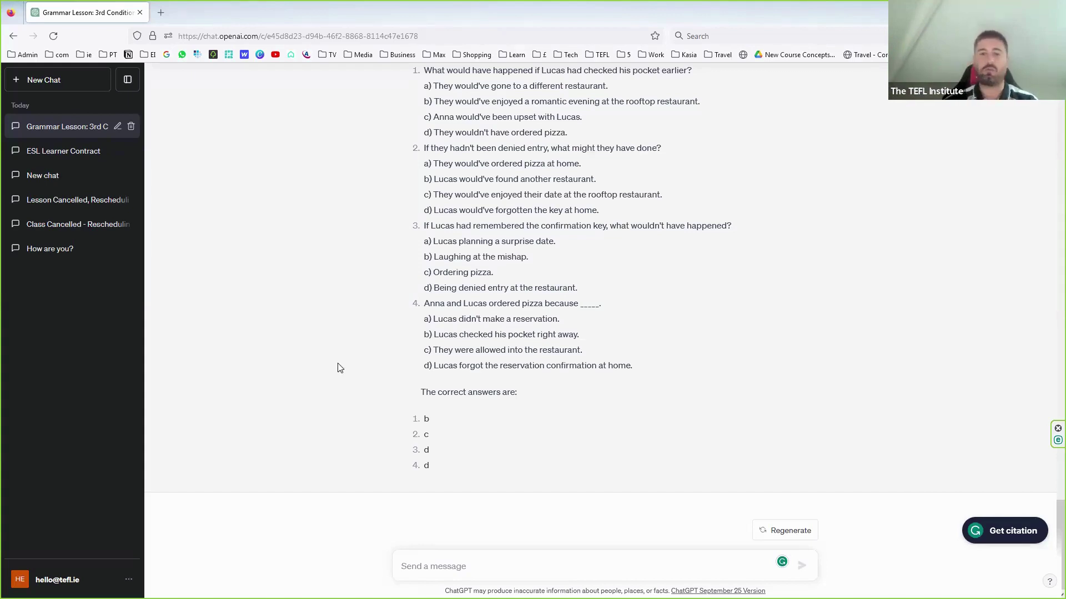
scroll(339, 368, "up", 2)
Send 'create discussion questions based on the story' as the next request.
left_click(510, 567)
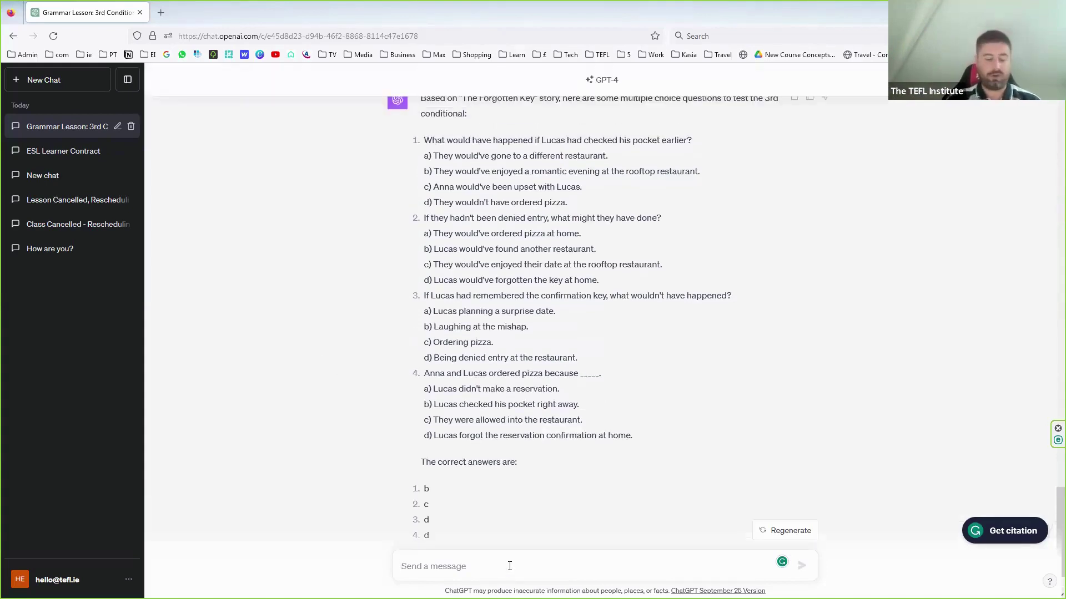
type("create discu")
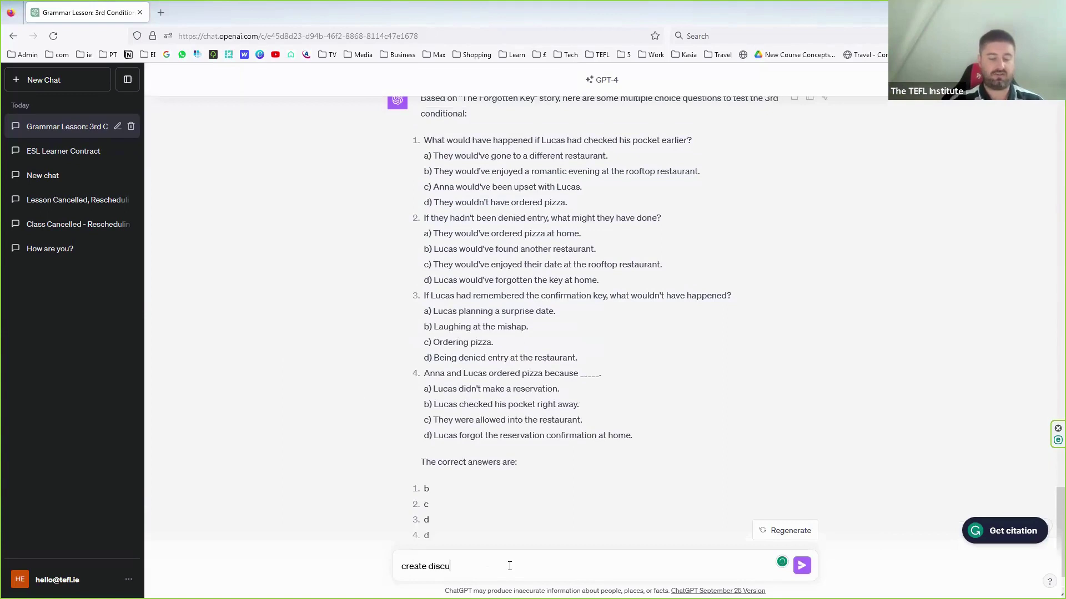
type("ssion ques")
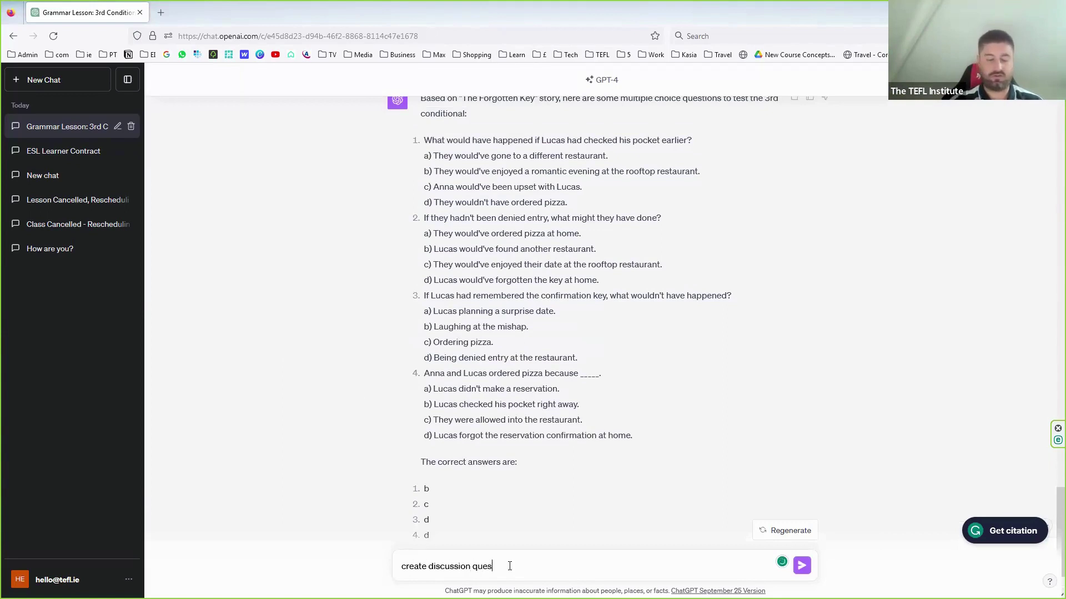
type("tions based on the story")
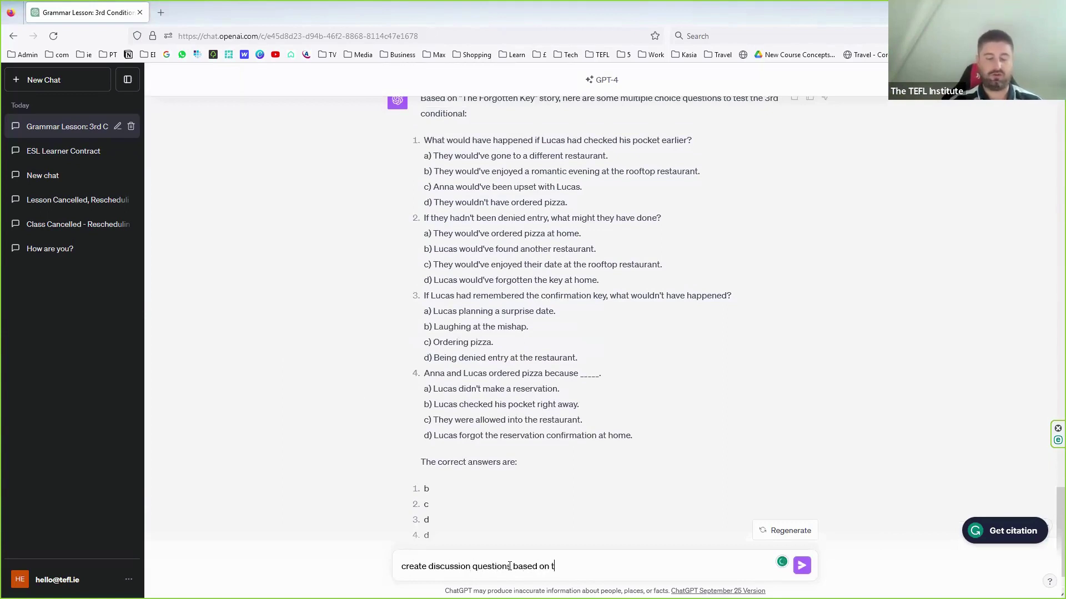
key("Return")
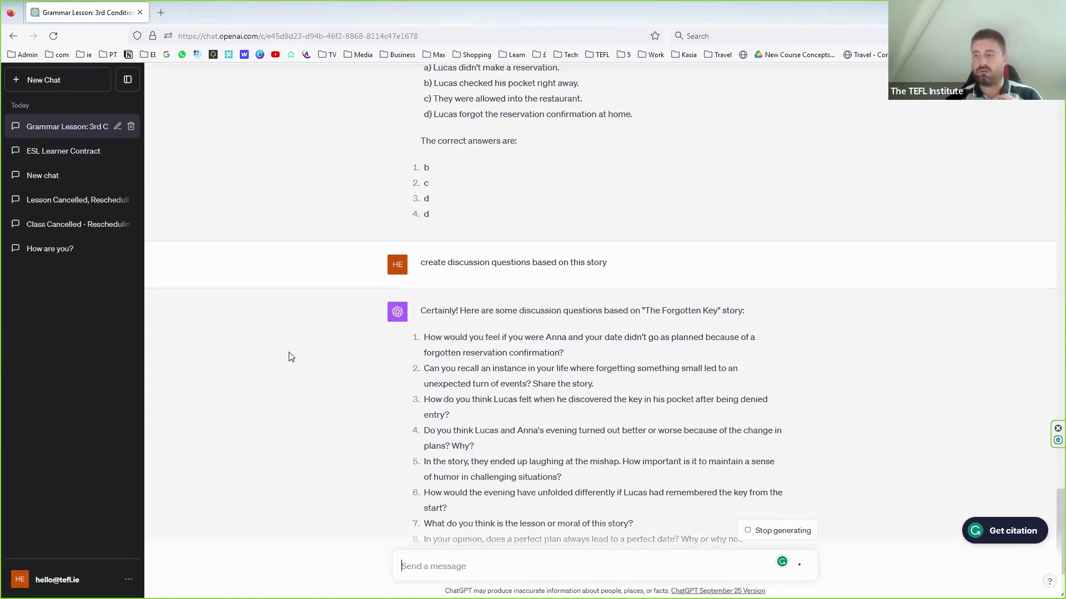
Scroll to the finished ten discussion questions, then select and deselect the answer.
scroll(287, 354, "down", 2)
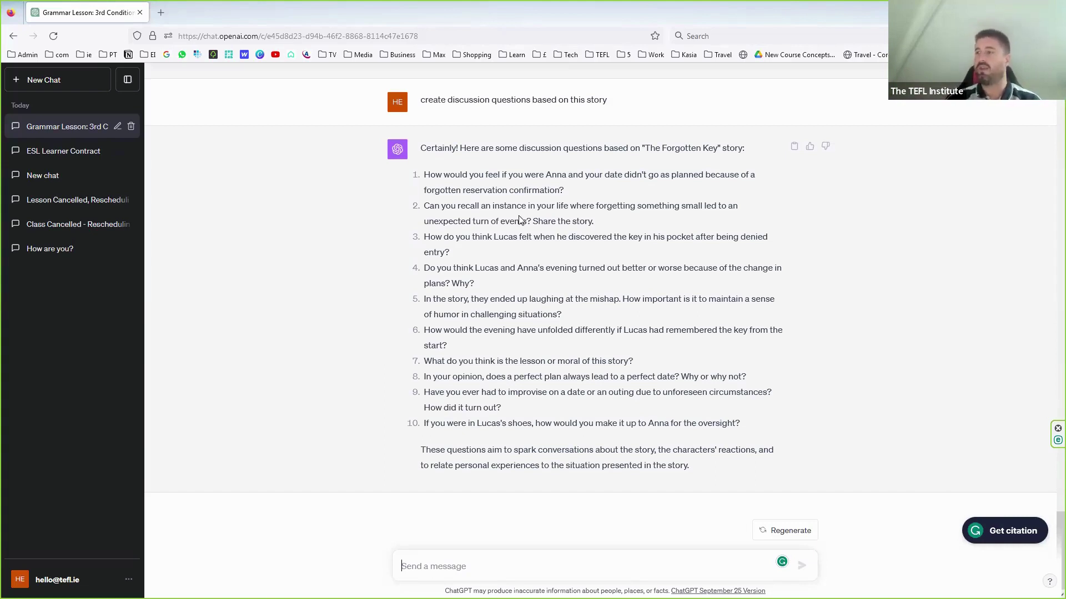
left_click_drag(435, 171, 710, 471)
left_click(317, 440)
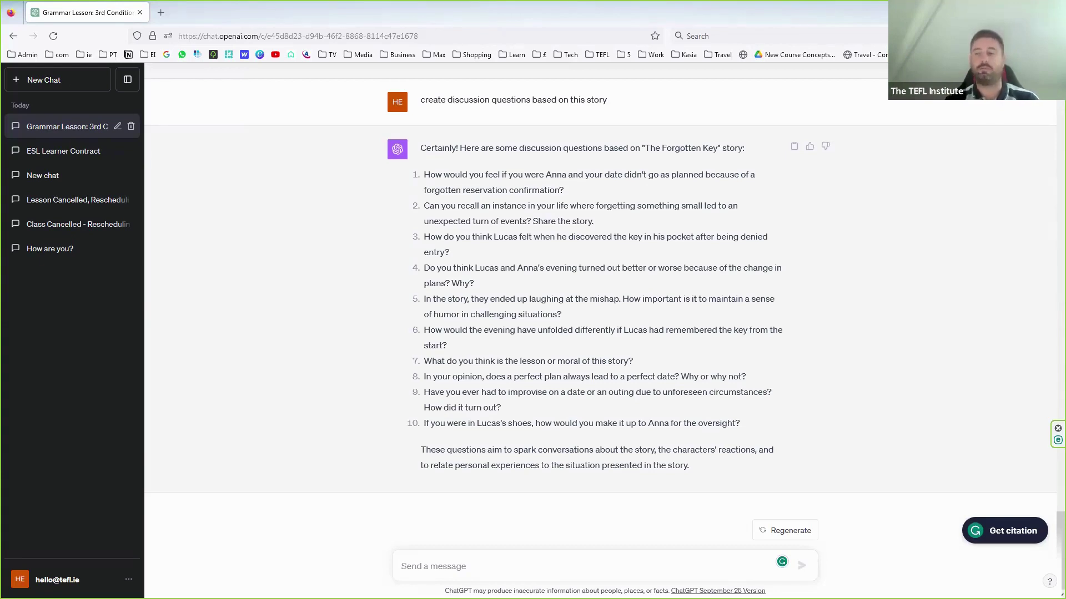
Return to the Grammar Lesson chat and send 'create a 5 question quiz on the 3rd conditional grammar'.
left_click(79, 80)
left_click(78, 126)
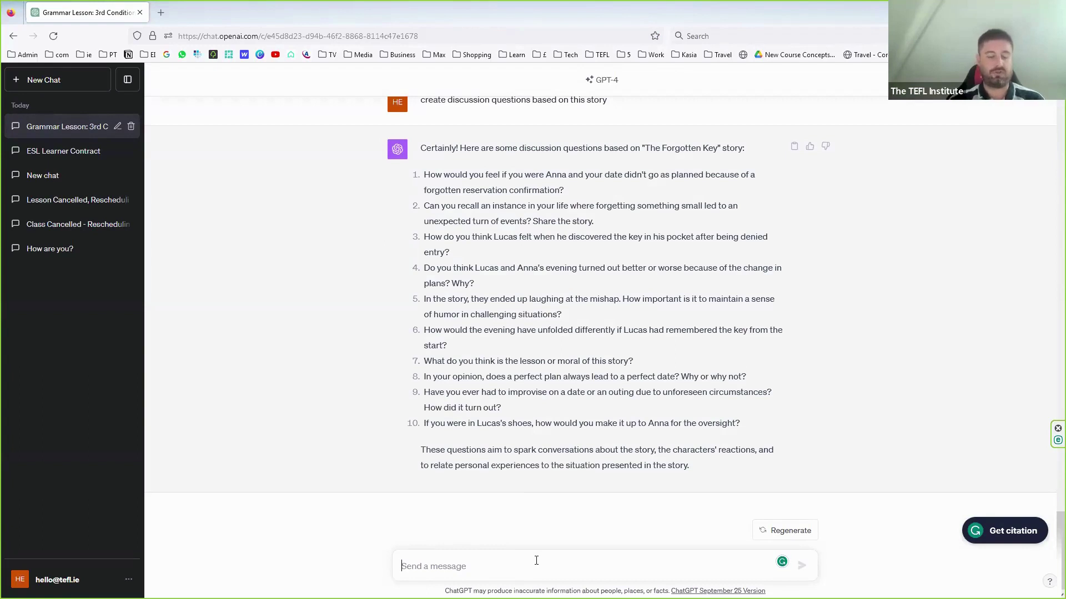
type("create a")
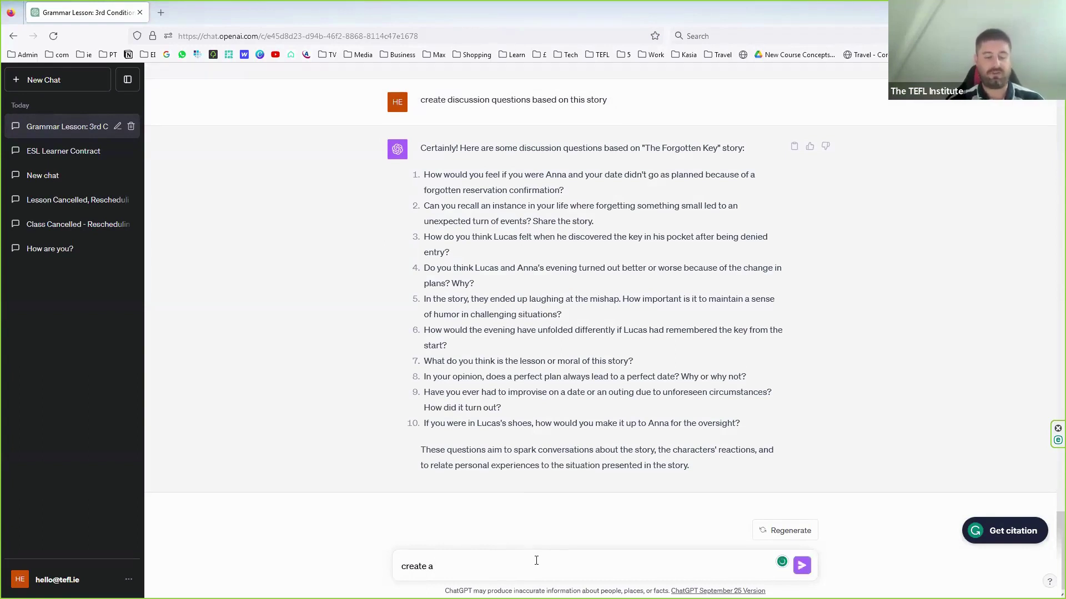
type(" 5 question qui")
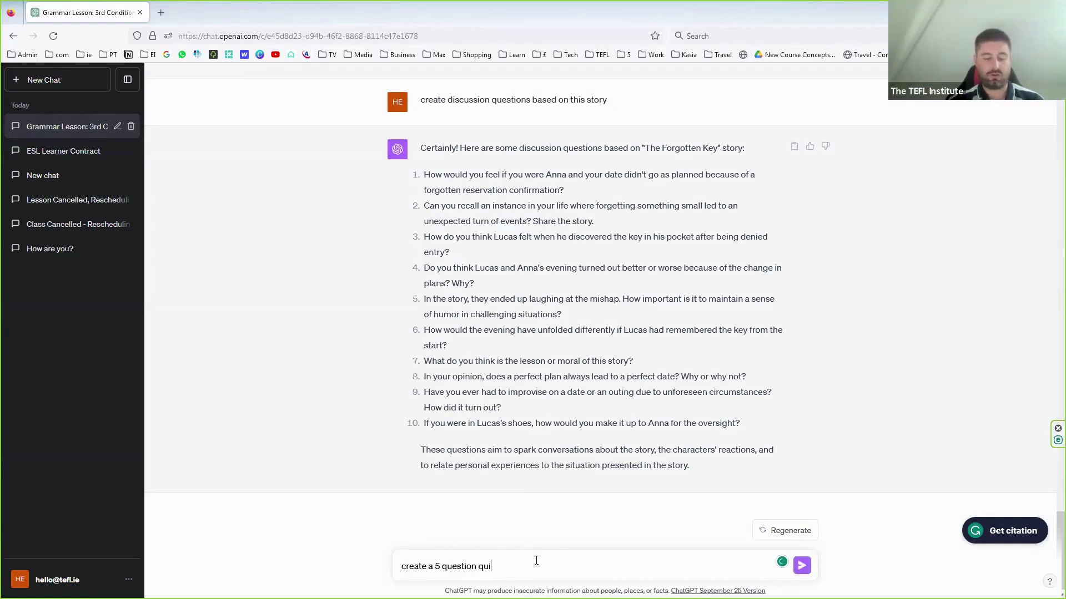
type("z on the 3rd conditional gr")
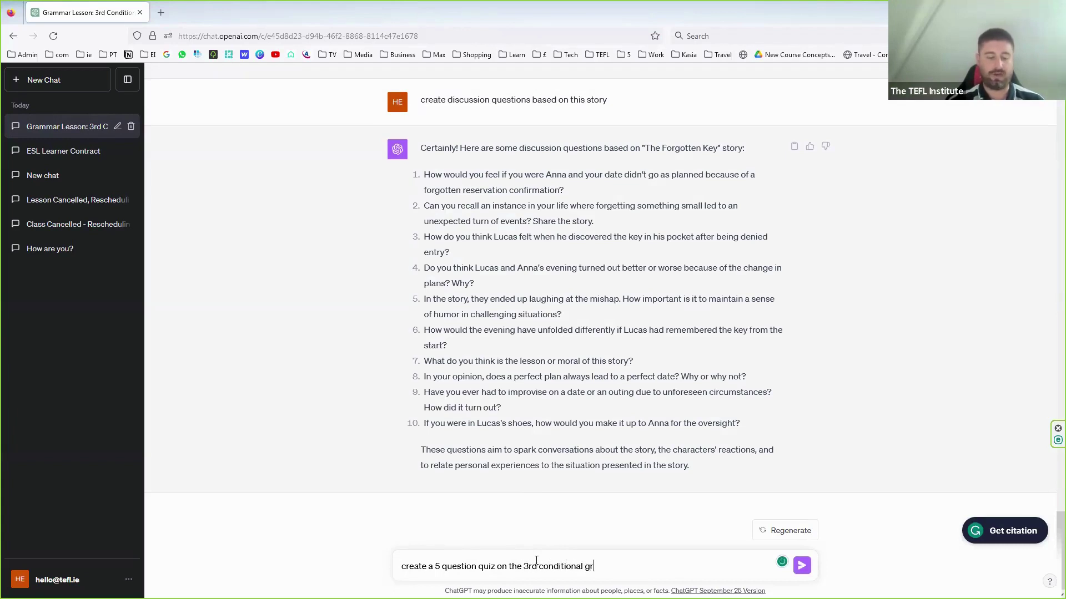
type("ammar")
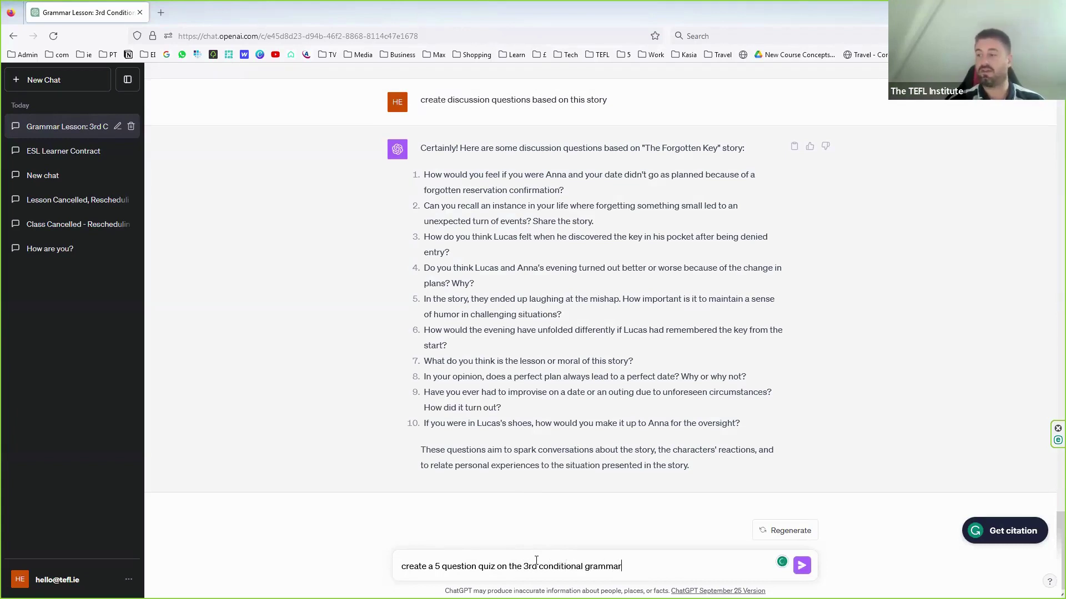
key("Return")
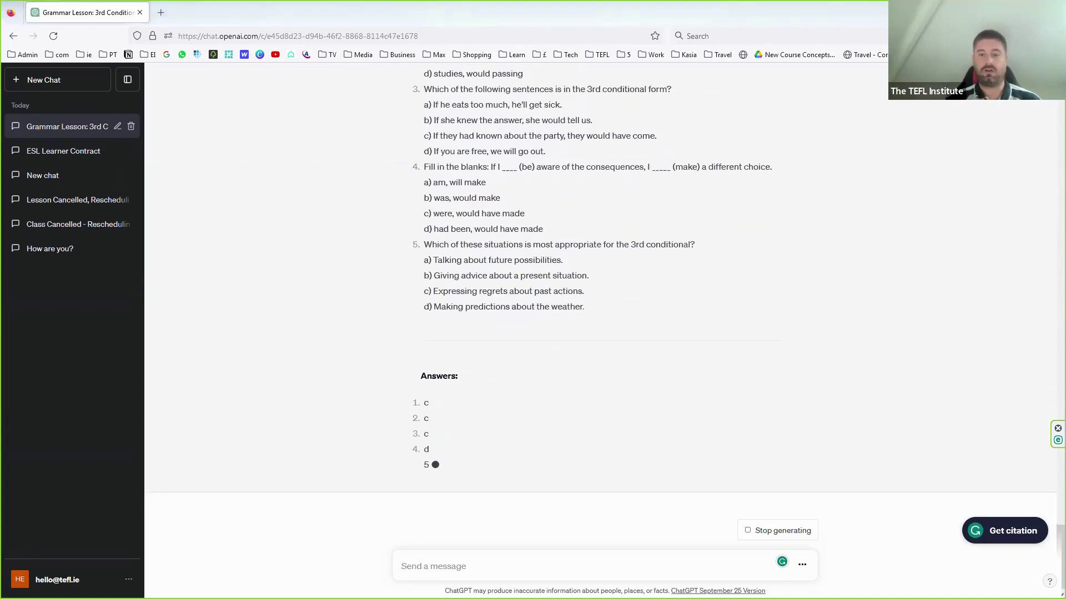
Ask ChatGPT for three 3rd-conditional speaking exam prompts and review the returned prompts.
left_click(439, 559)
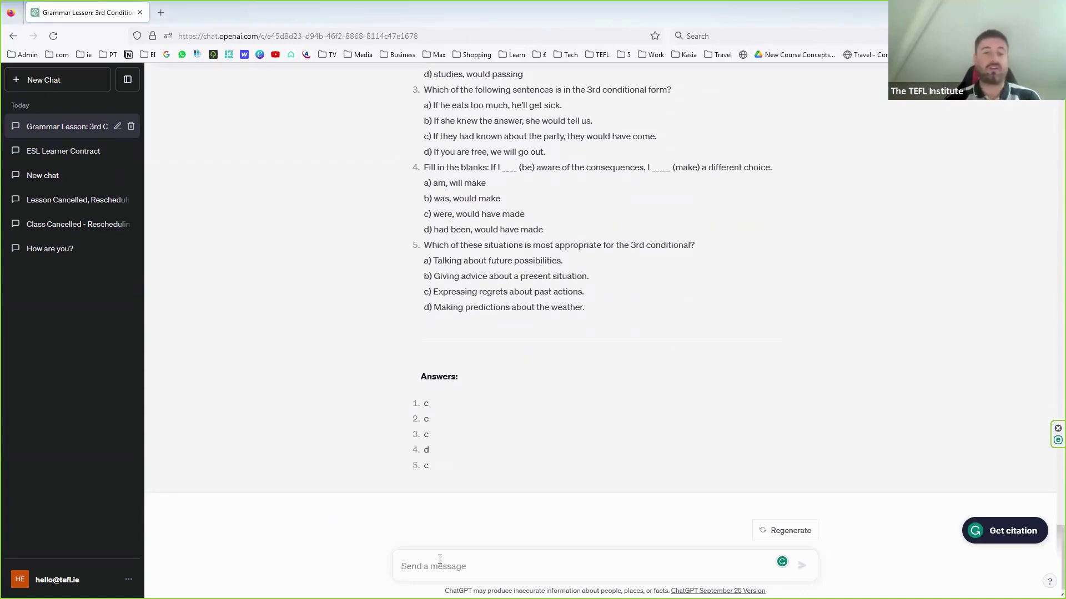
type("Suggest 3 speaking exam prompts that would test learners on their knowledge of the 3rd conditional grammar.")
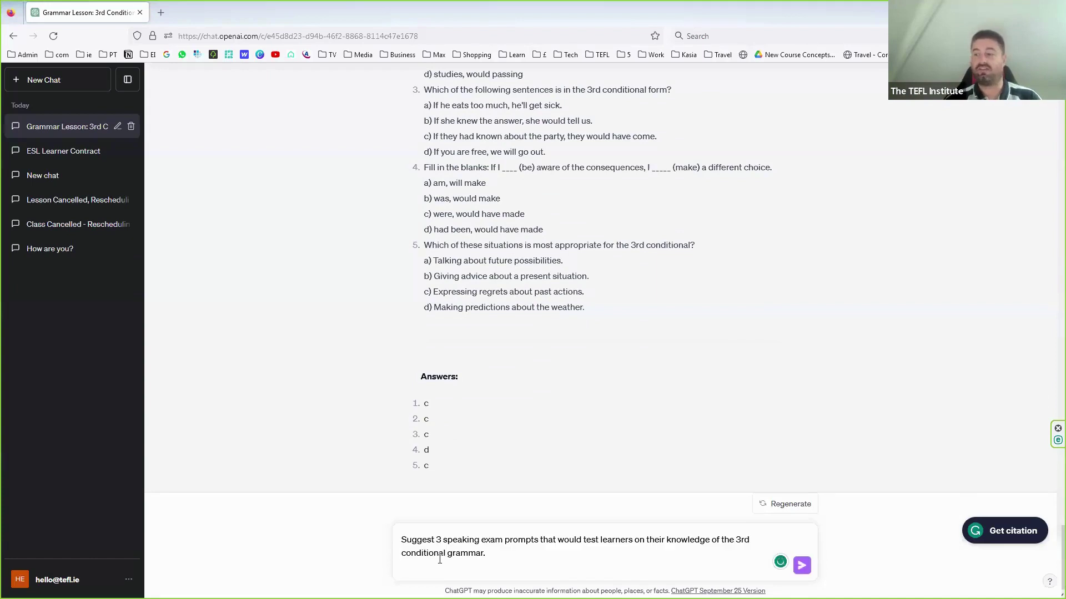
key("BackSpace")
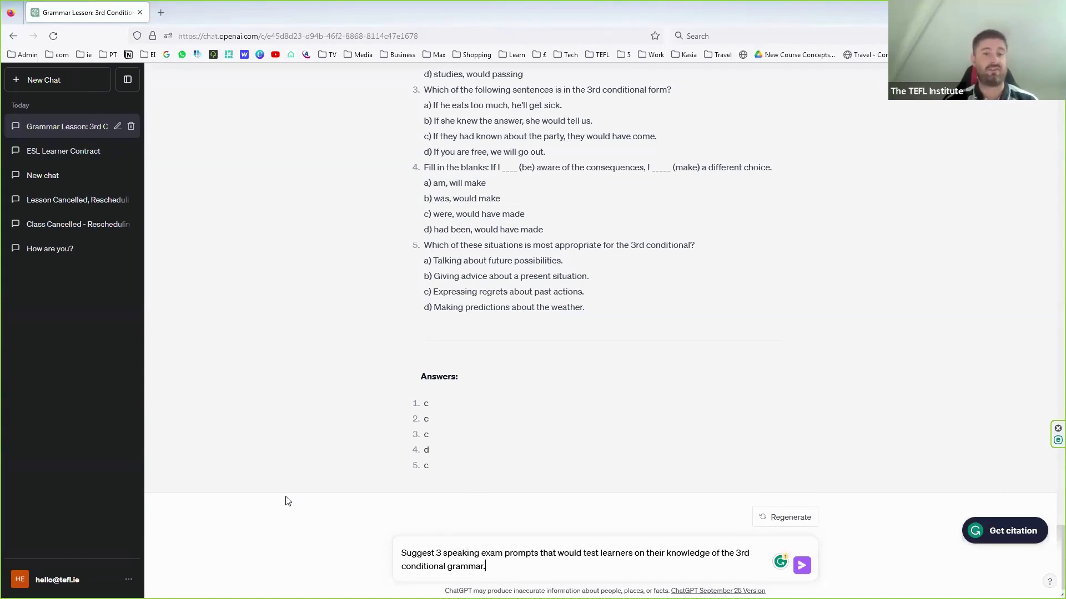
key("Return")
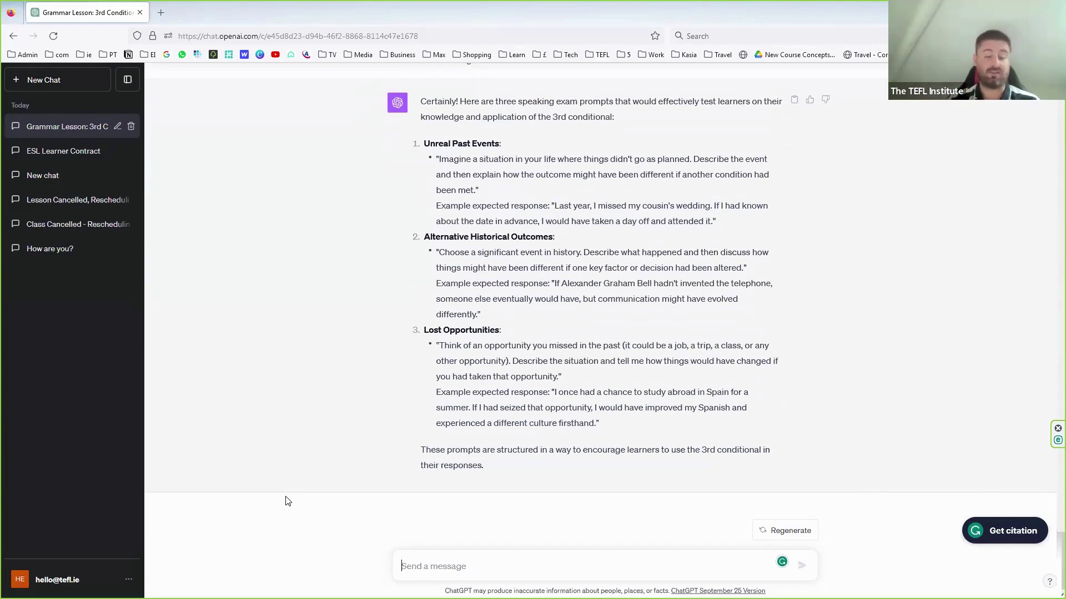
triple_click(574, 270)
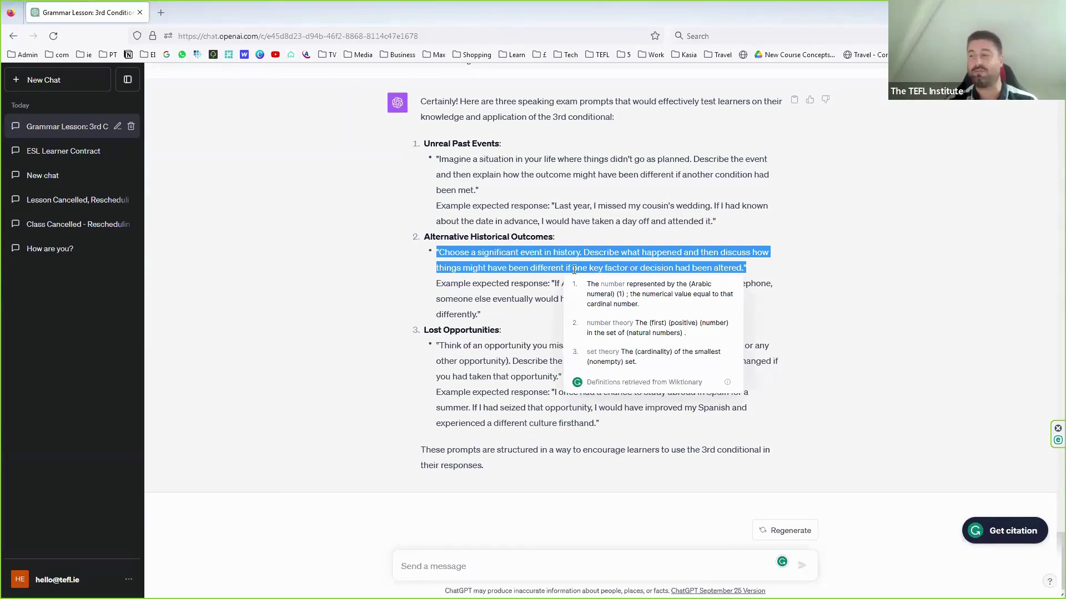
left_click(217, 390)
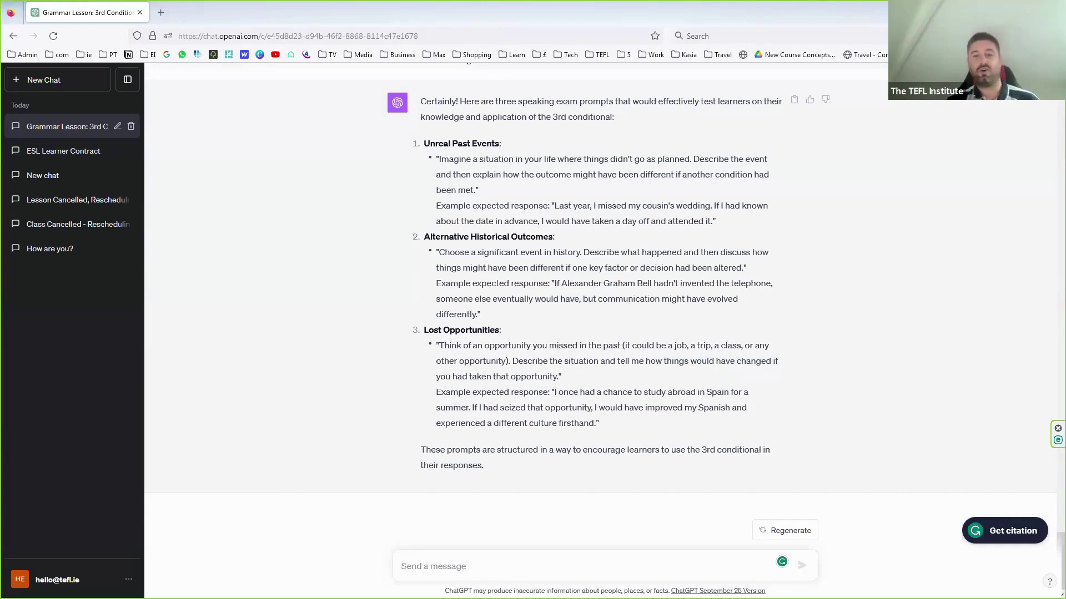
Send the request for a B1 writing exam task aimed at 15-year-old learners.
left_click(468, 565)
type("Create a writing exam task for a B1 level class of 15-year-old learners to help test them on their knowledge of the 3rd conditional.")
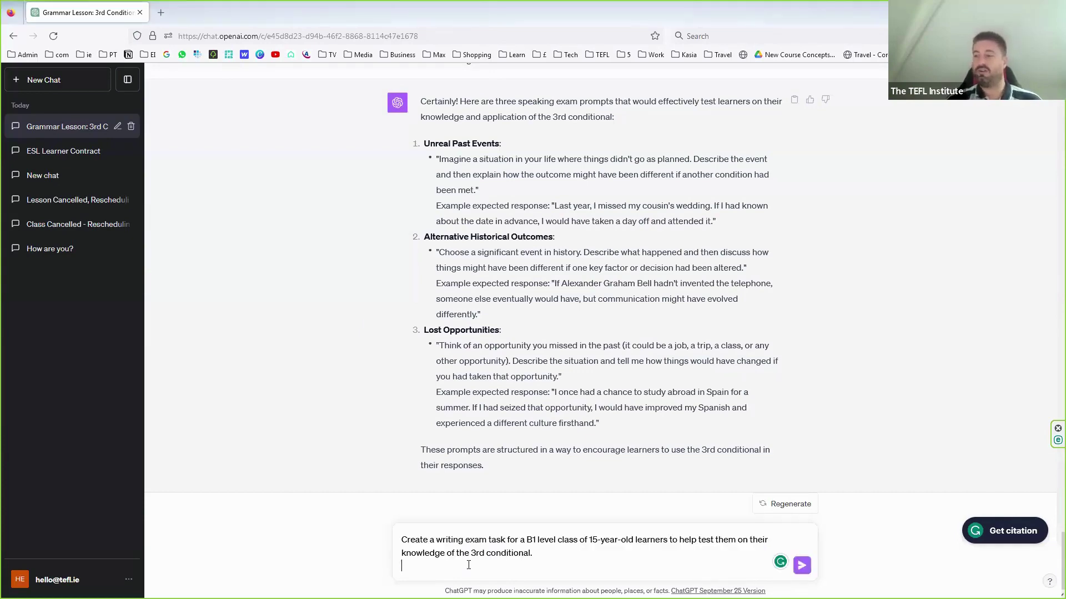
key("Return")
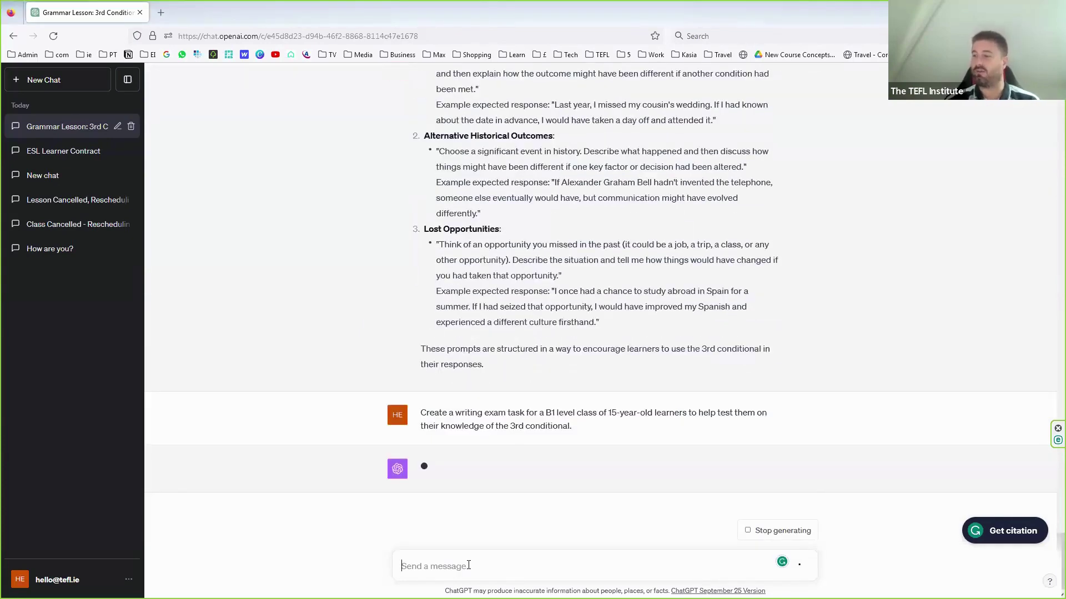